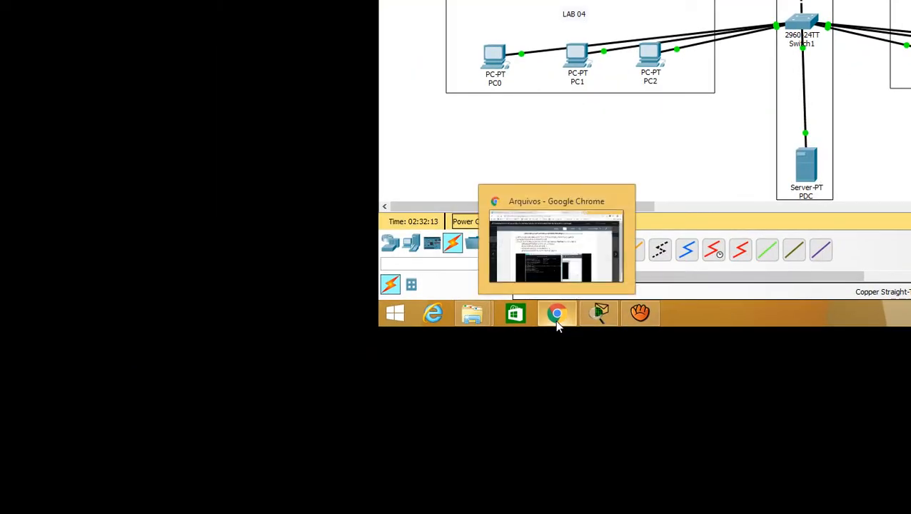
# Switch to Chrome and review the Windows Server 2012 installation PDF, covering the SCONFIG settings and the Active Directory installation steps
pyautogui.click(315, 460)
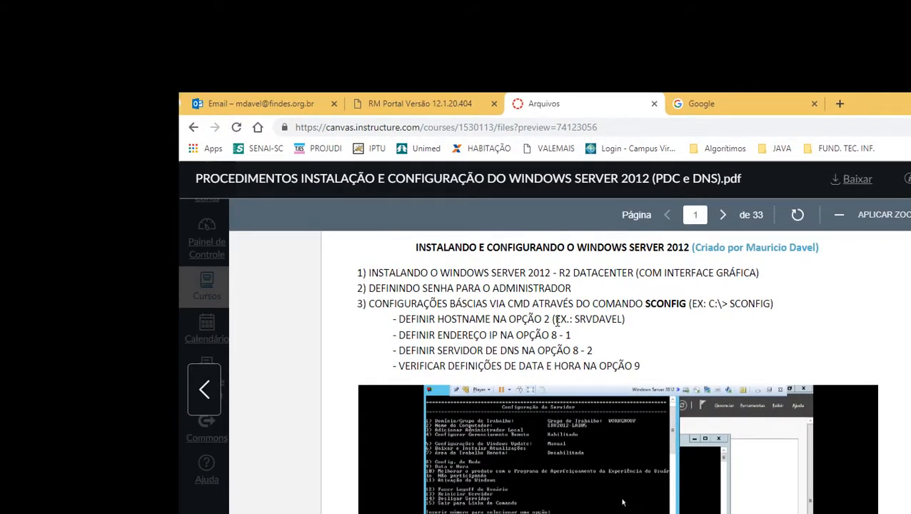
pyautogui.scroll(-10, 558, 321)
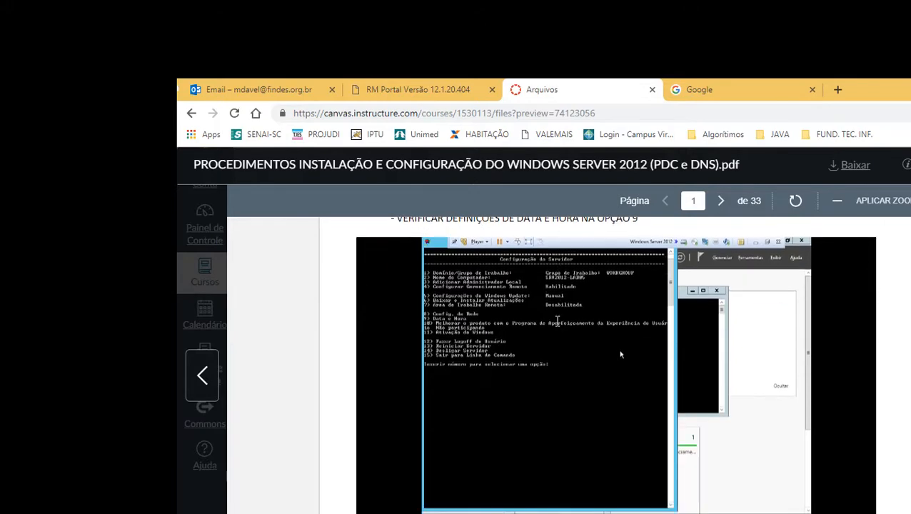
pyautogui.scroll(-12, 558, 326)
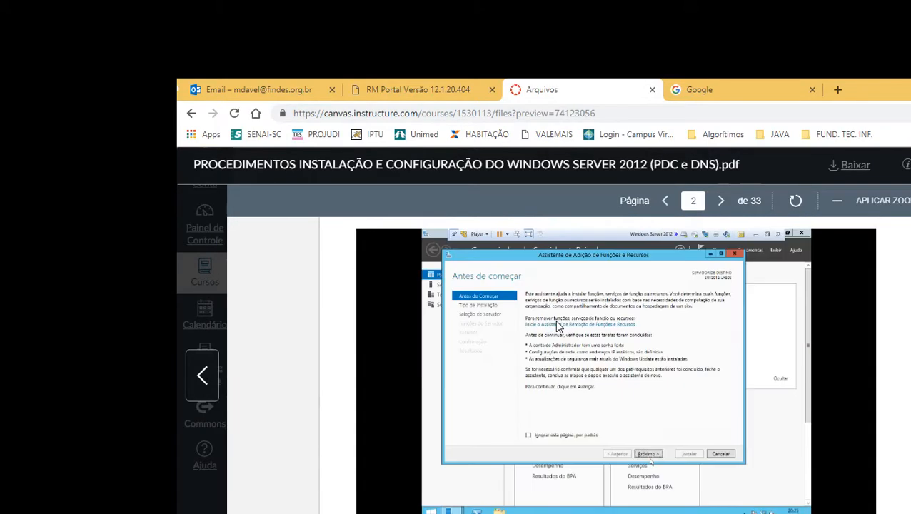
pyautogui.scroll(-5, 560, 326)
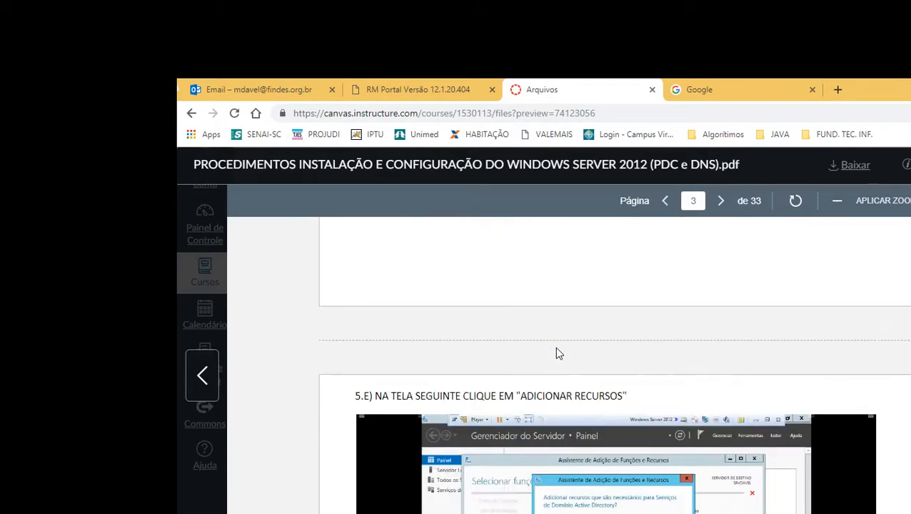
pyautogui.scroll(8, 560, 325)
pyautogui.scroll(8, 559, 326)
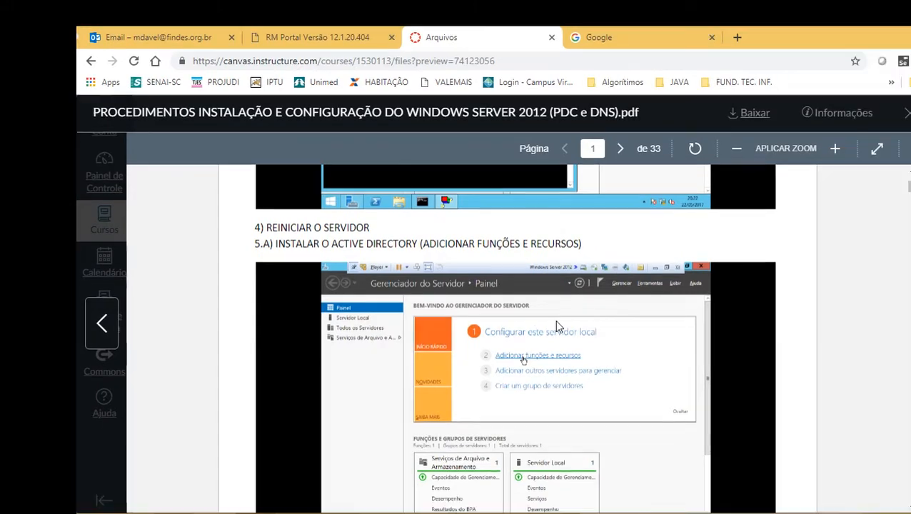
pyautogui.scroll(4, 559, 326)
pyautogui.scroll(3, 559, 326)
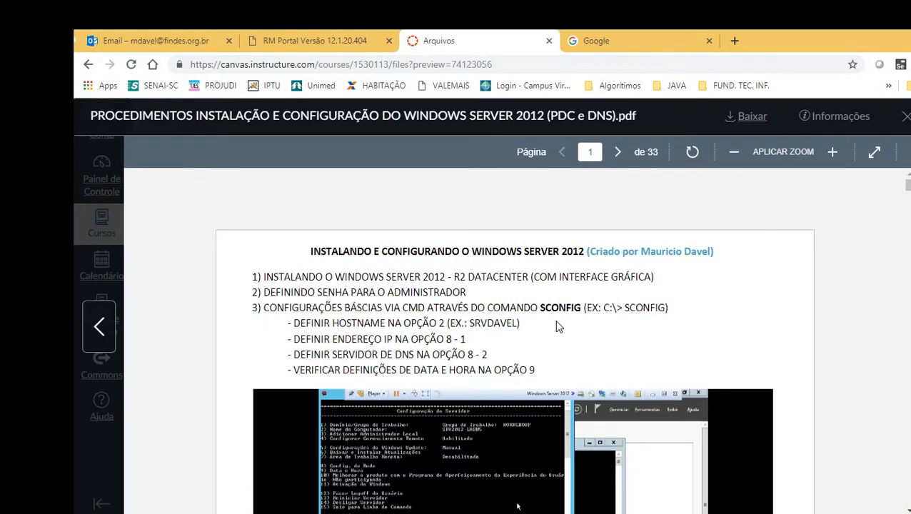
pyautogui.scroll(-1, 559, 326)
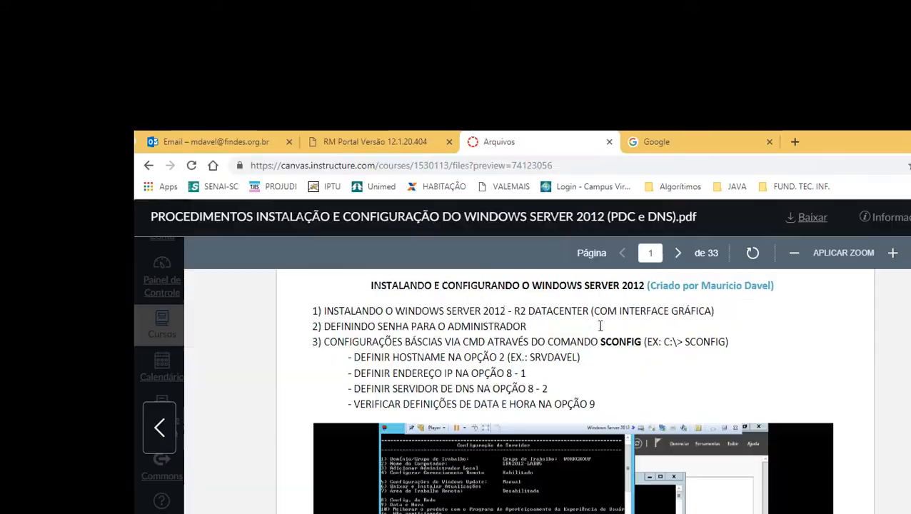
pyautogui.scroll(-4, 558, 321)
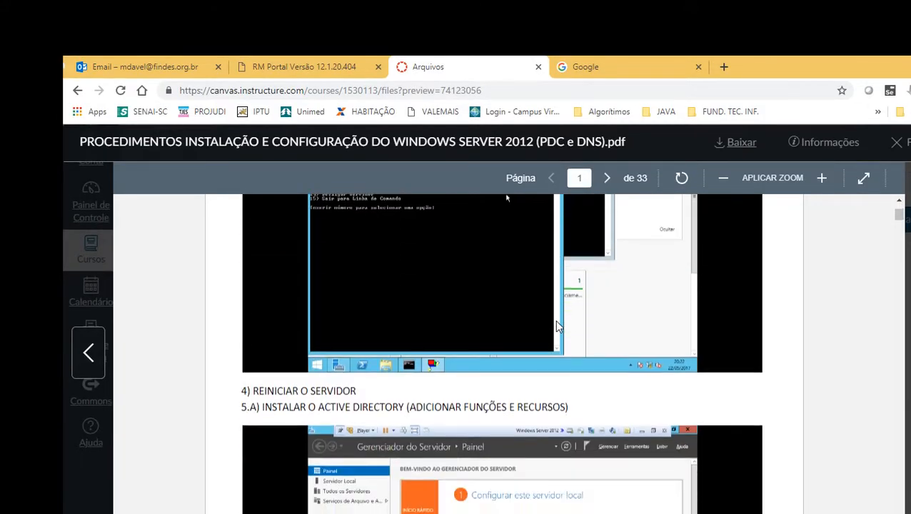
pyautogui.scroll(4, 558, 327)
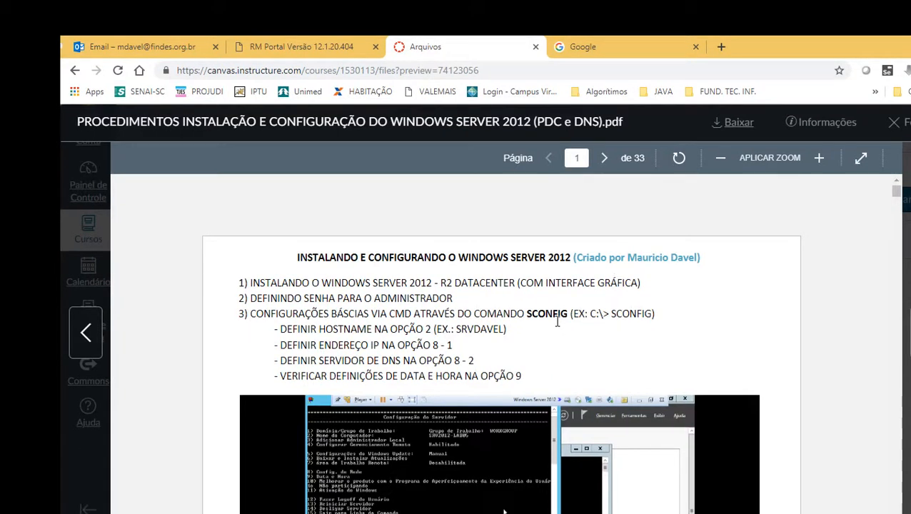
pyautogui.scroll(-4, 558, 326)
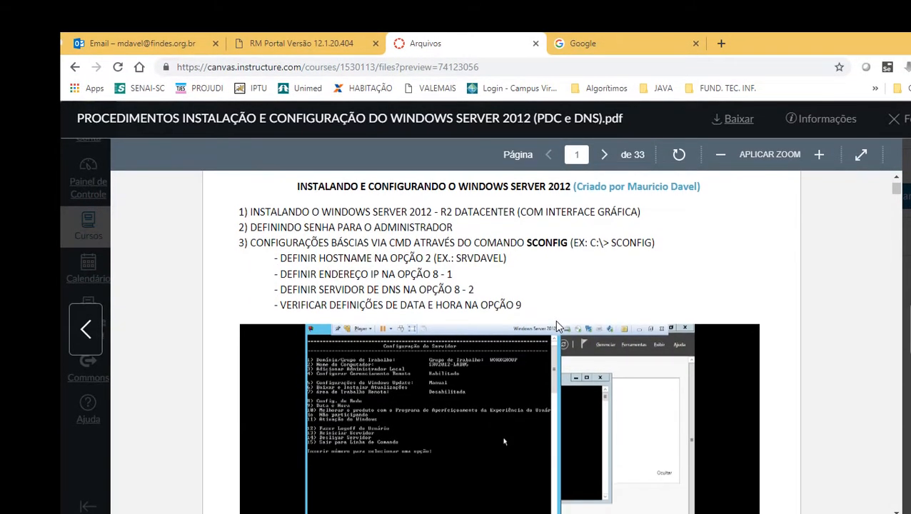
pyautogui.scroll(-3, 559, 326)
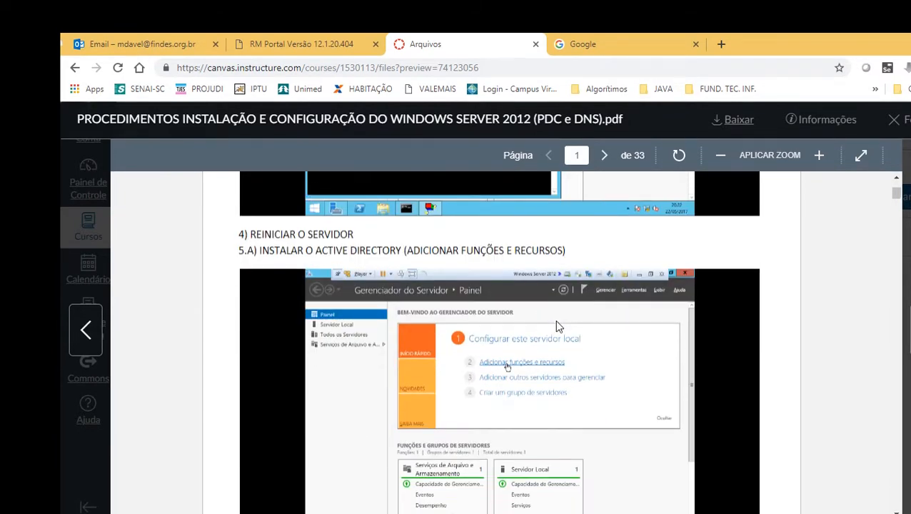
pyautogui.scroll(2, 558, 327)
pyautogui.scroll(4, 559, 326)
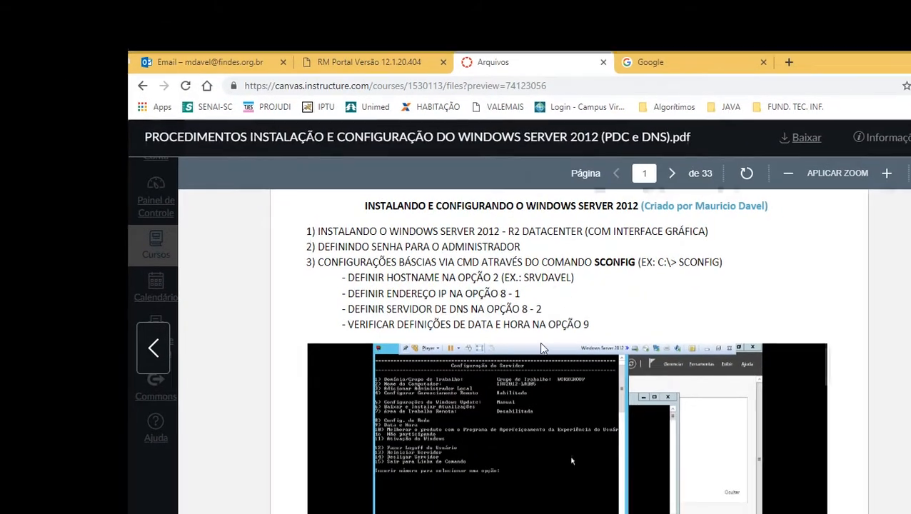
# Switch to VMware Workstation 15 Player and start creating a new virtual machine
pyautogui.press('super+d')
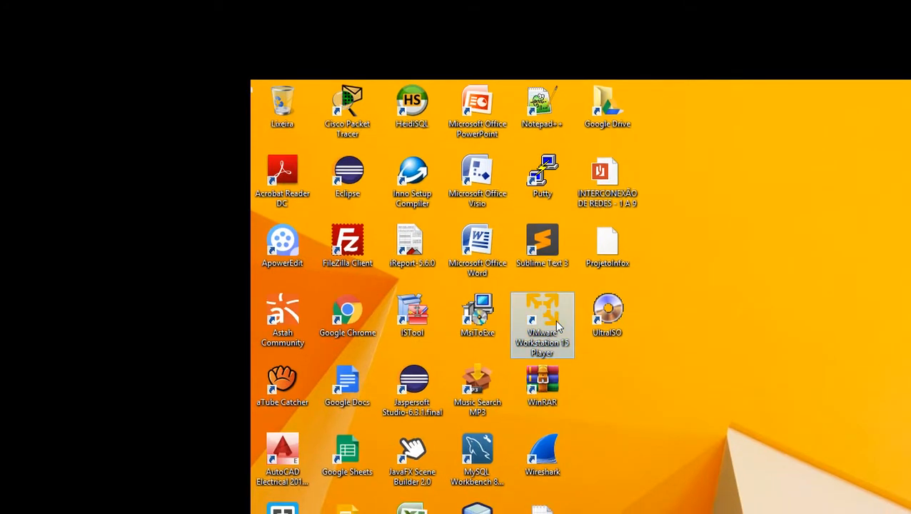
pyautogui.doubleClick(558, 327)
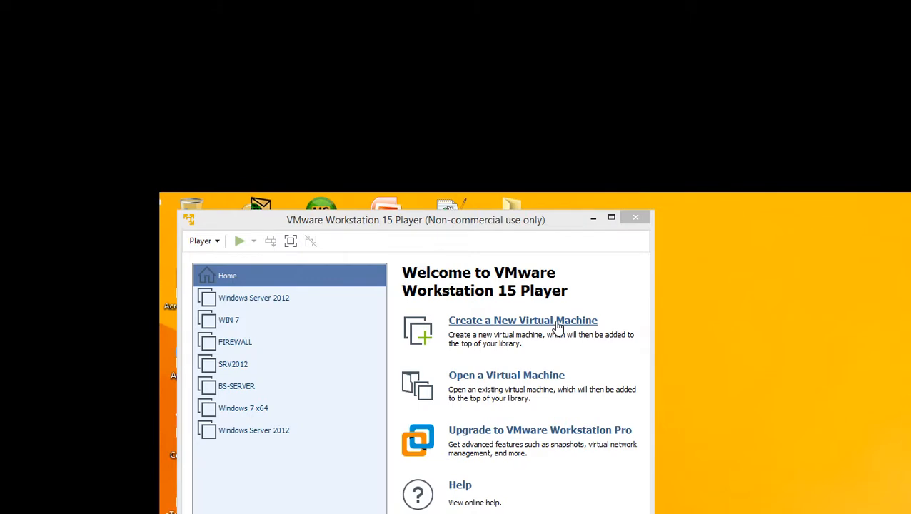
pyautogui.click(556, 323)
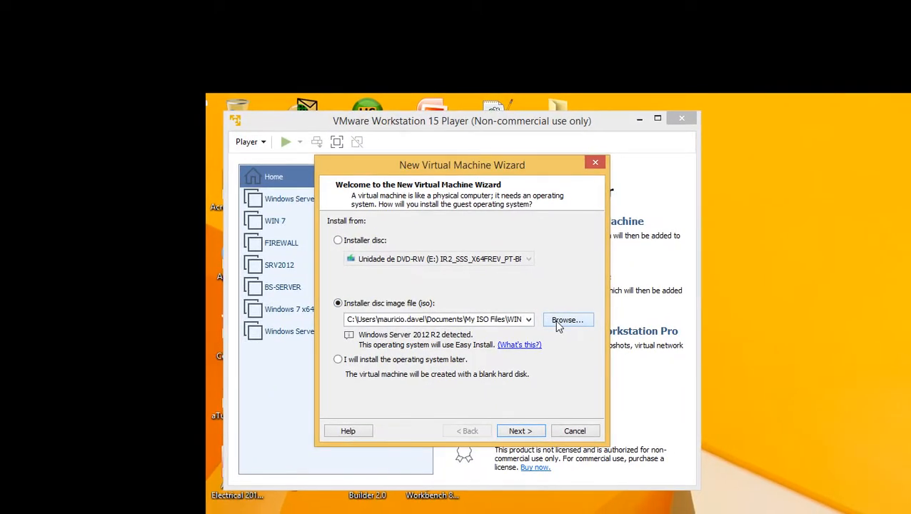
# Browse for an installer ISO on the network share 172.16.0.1, opening the instructor's folder, SISTEMAS OPERACIONAIS and windows server 2012
pyautogui.click(699, 336)
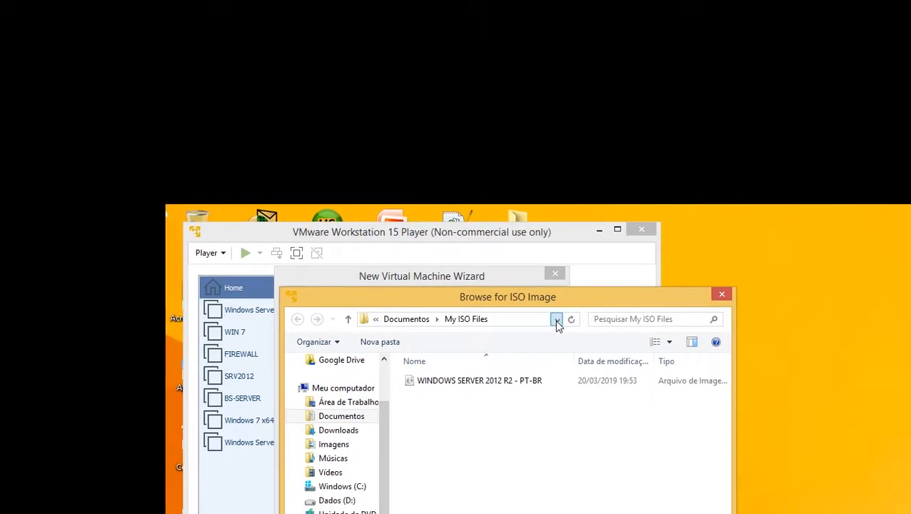
pyautogui.click(557, 322)
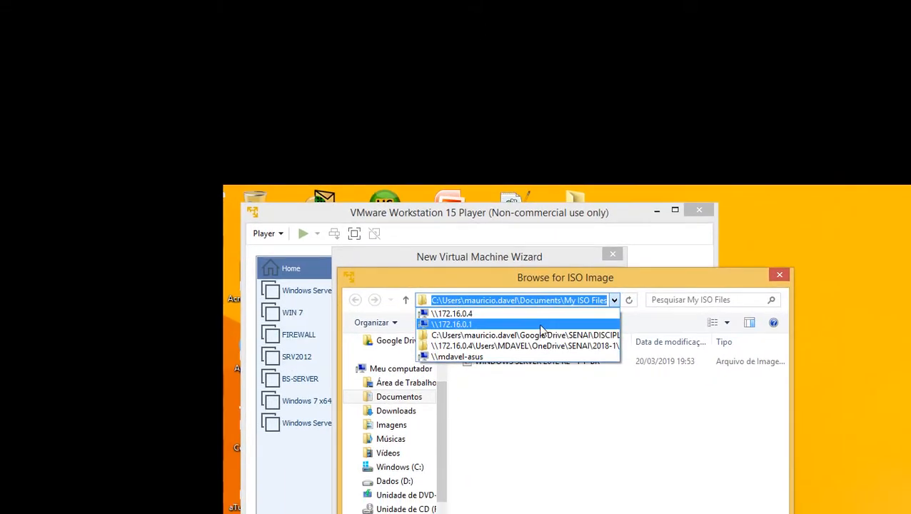
pyautogui.click(485, 344)
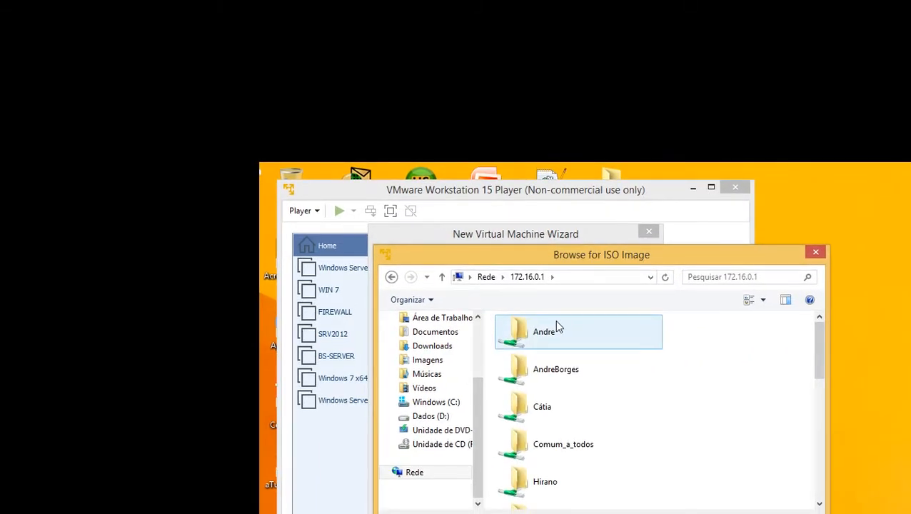
pyautogui.scroll(-2, 559, 326)
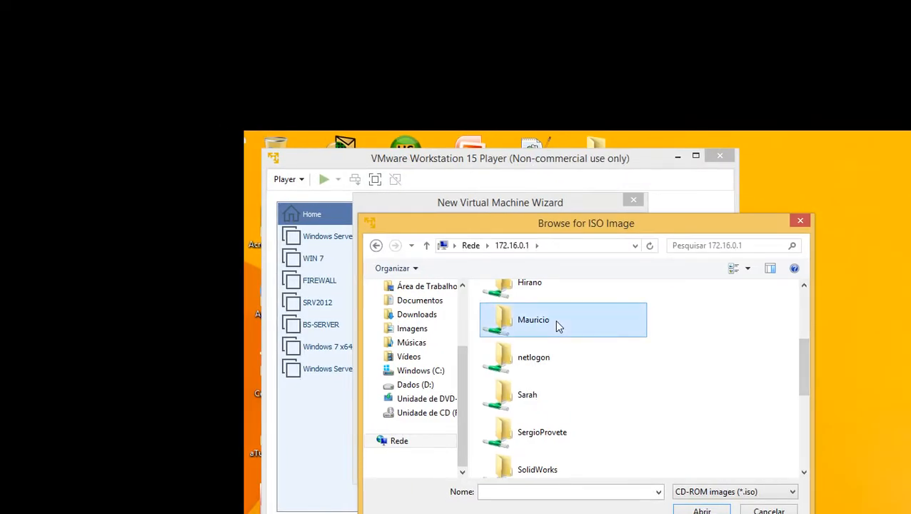
pyautogui.doubleClick(560, 326)
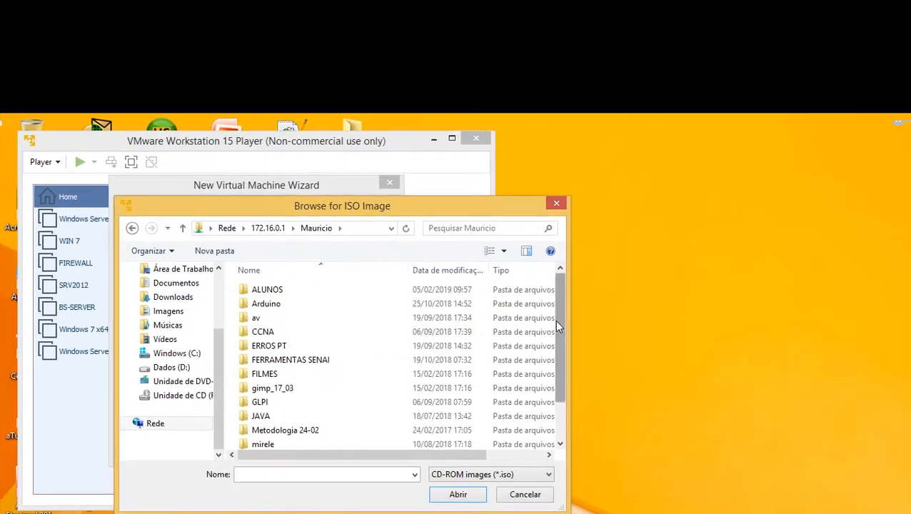
pyautogui.scroll(-1, 559, 327)
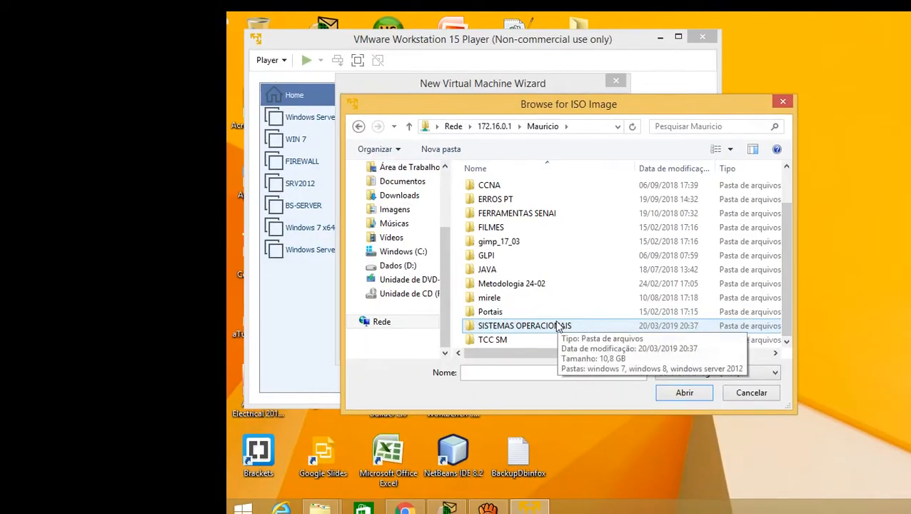
pyautogui.doubleClick(333, 429)
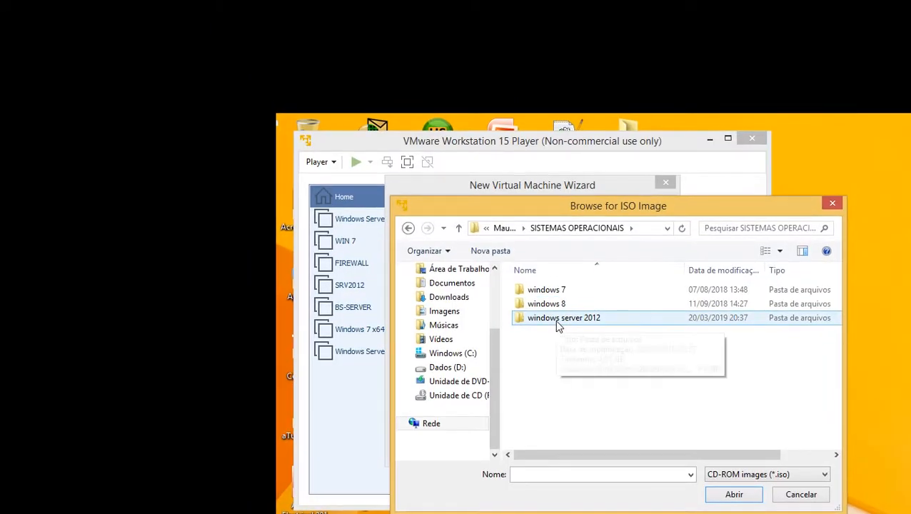
pyautogui.doubleClick(560, 322)
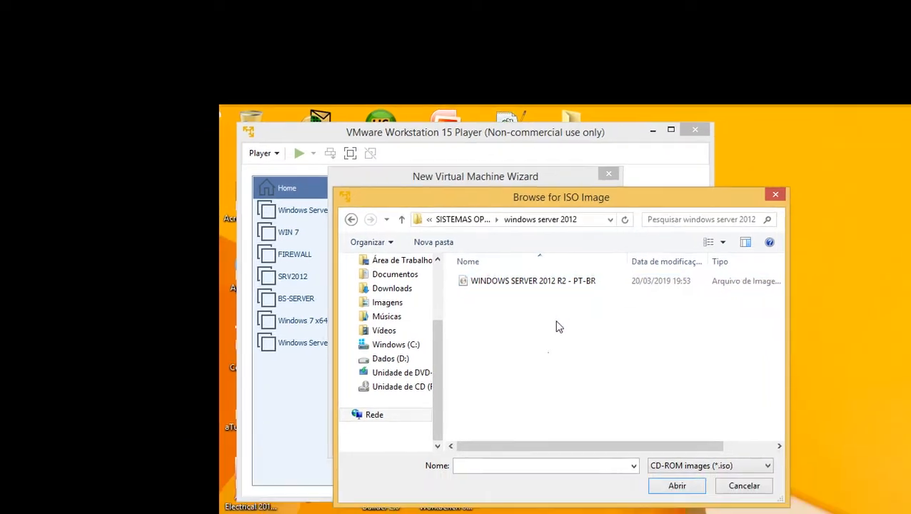
# Load WINDOWS SERVER 2012 R2 - PT-BR as the installer disc image file
pyautogui.click(525, 286)
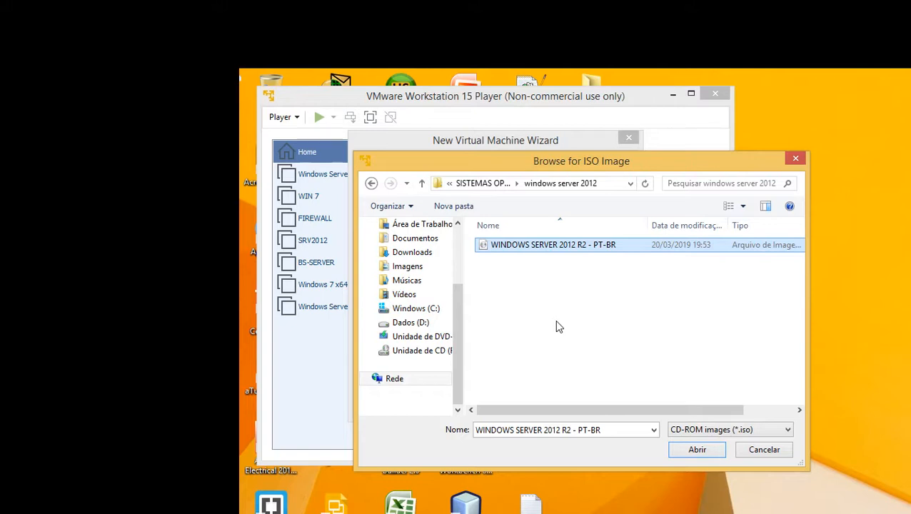
pyautogui.click(559, 327)
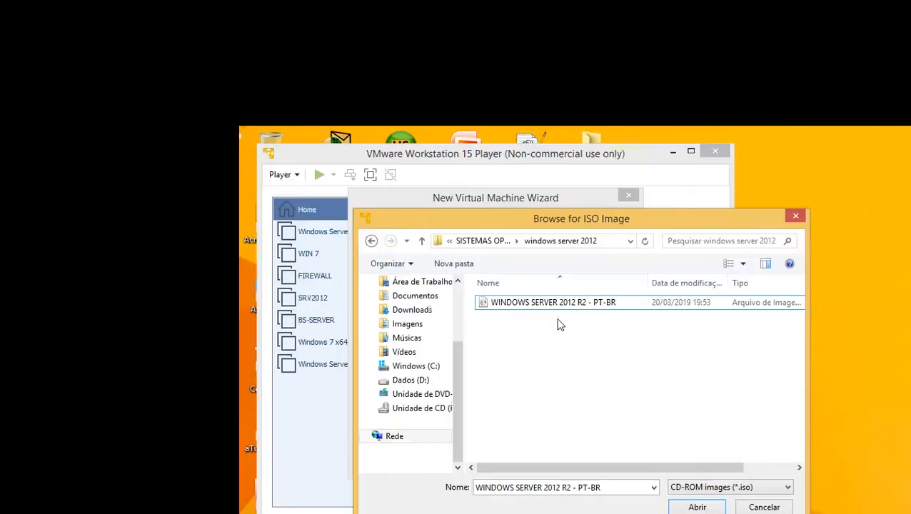
pyautogui.click(567, 252)
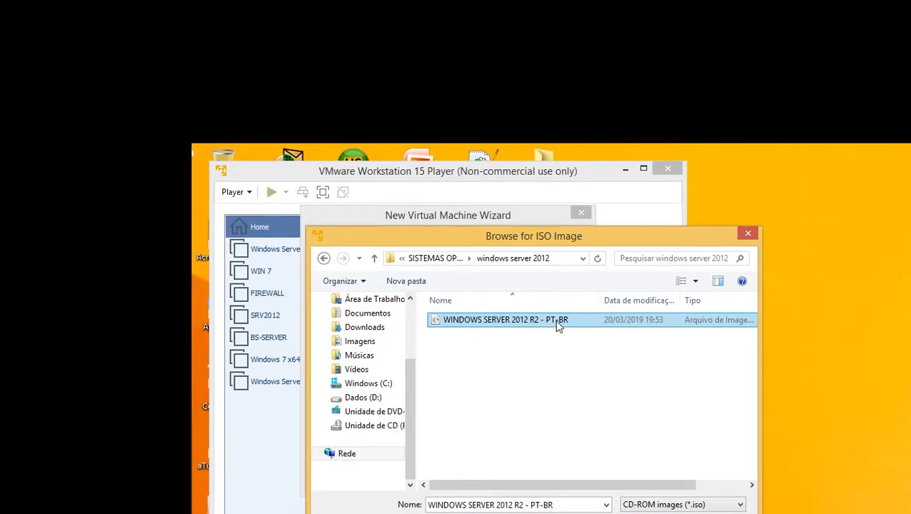
pyautogui.doubleClick(559, 326)
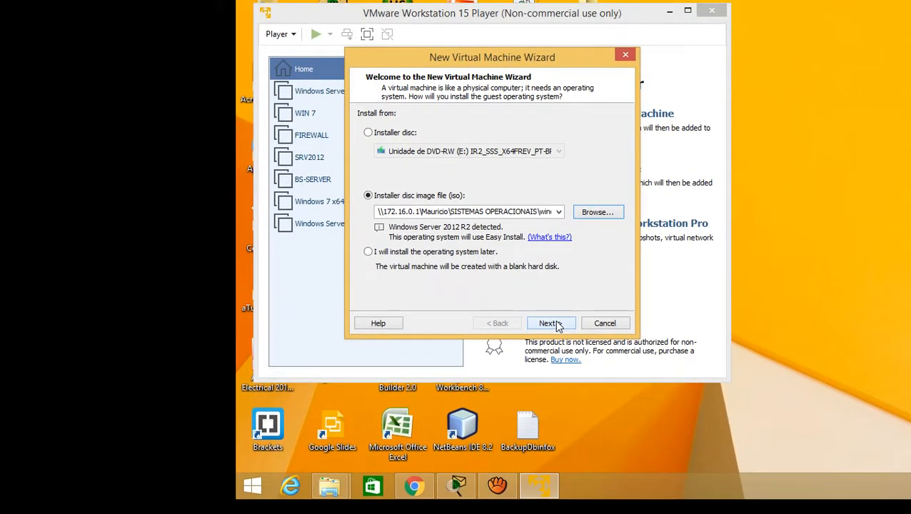
# Choose Windows Server 2012 R2 Datacenter as the version to install, enter and confirm the account password, and submit the Easy Install information
pyautogui.click(550, 324)
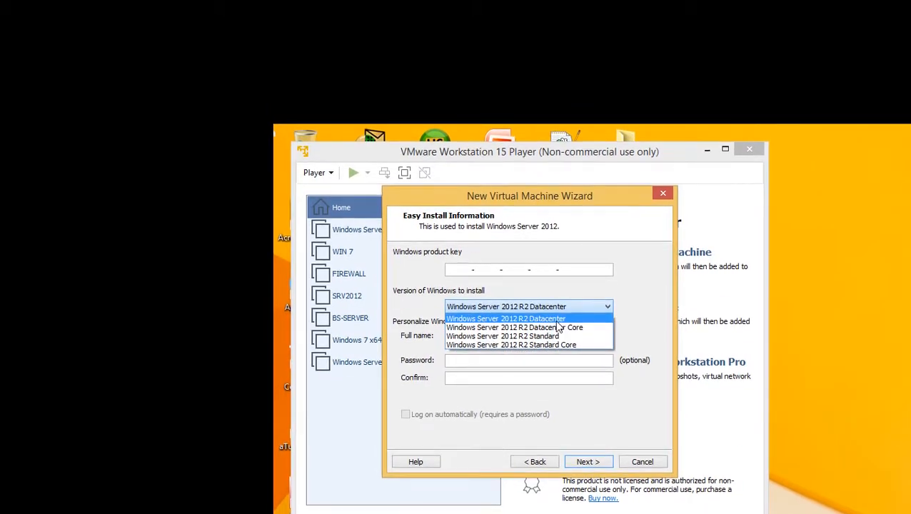
pyautogui.click(557, 321)
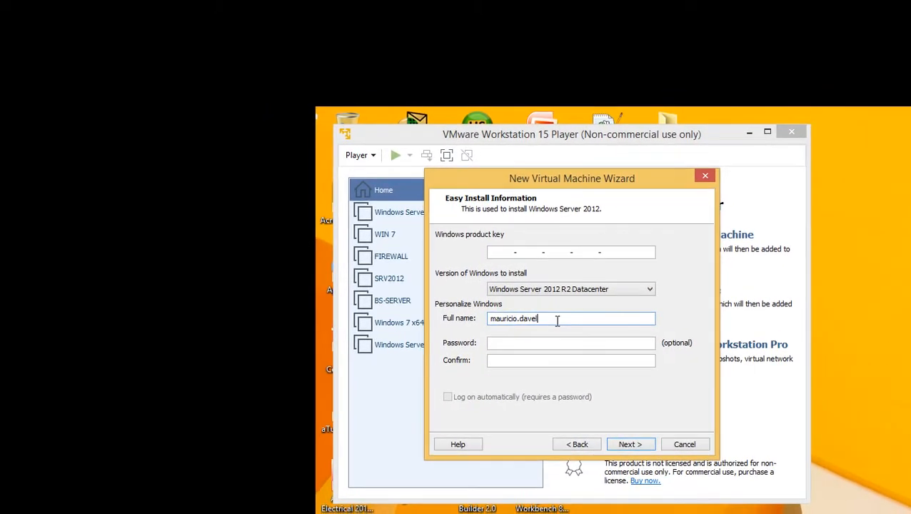
pyautogui.click(548, 332)
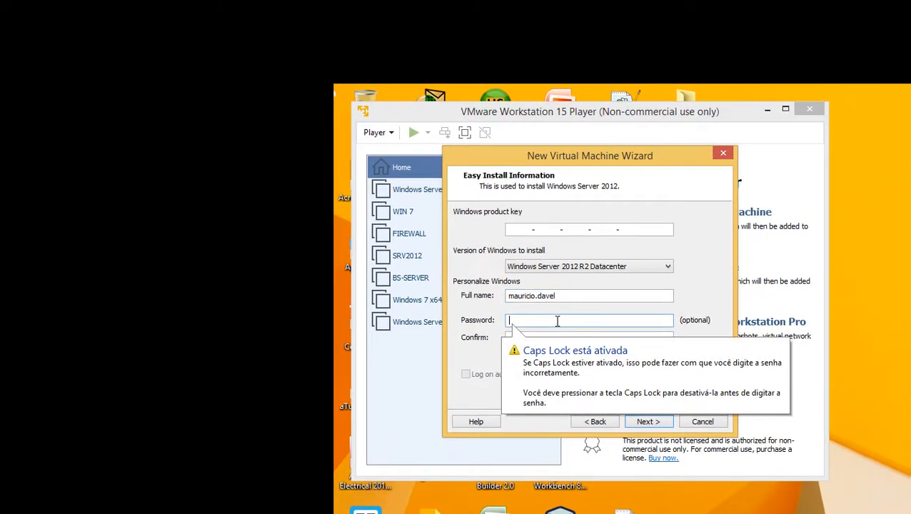
pyautogui.press('capslock')
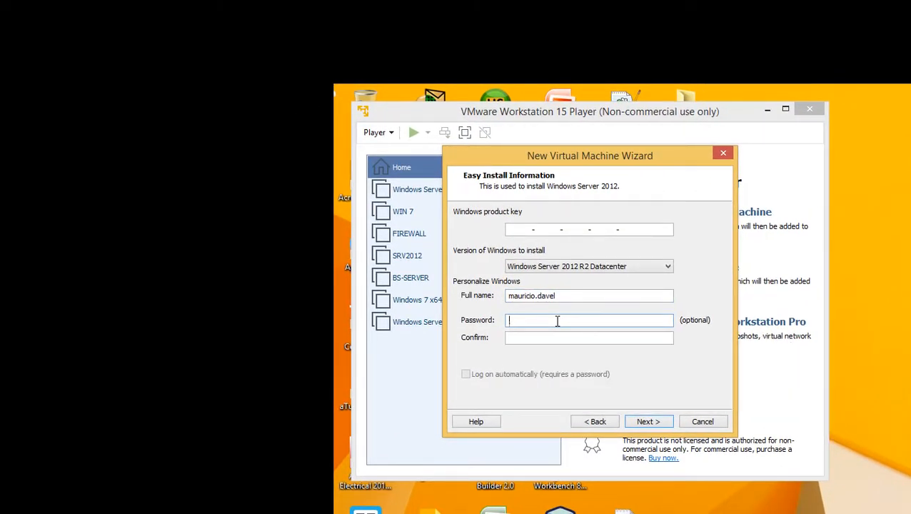
pyautogui.write('a')
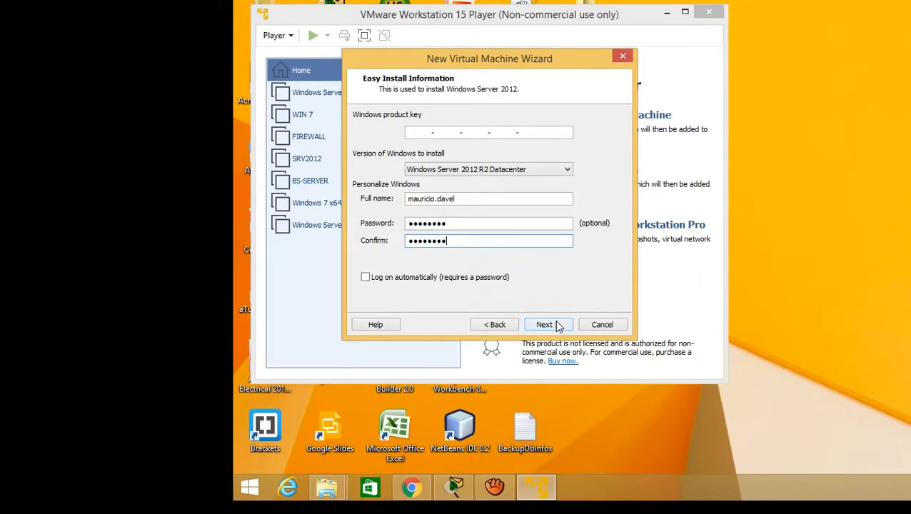
pyautogui.click(559, 326)
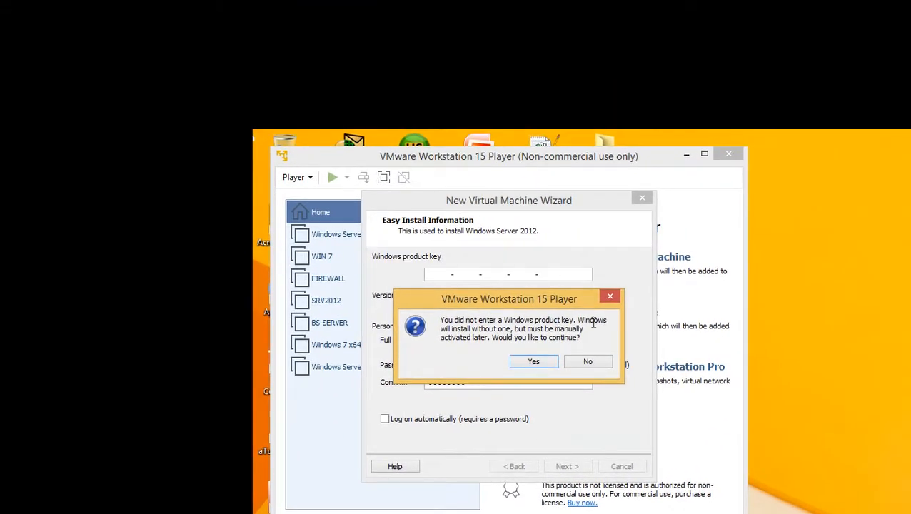
# Read the product key notice and agree to continue without a Windows product key
pyautogui.moveTo(621, 317); pyautogui.dragTo(527, 319)
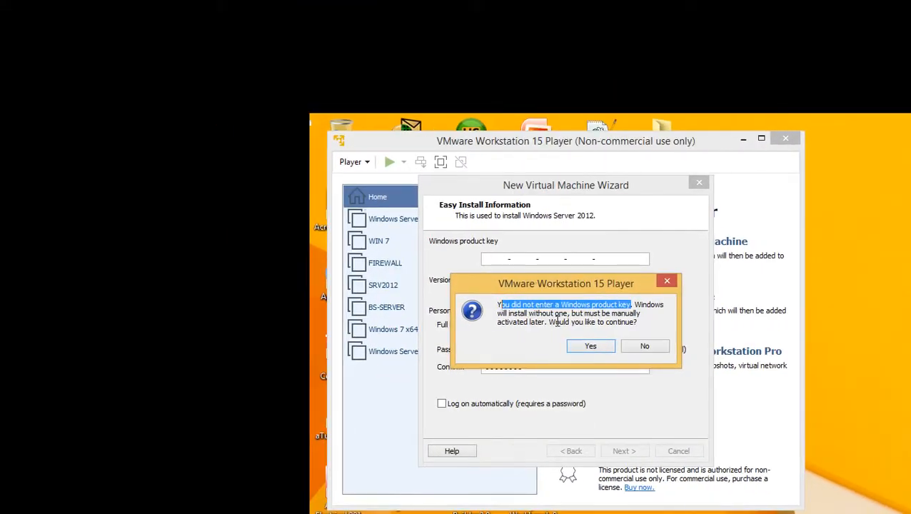
pyautogui.click(535, 336)
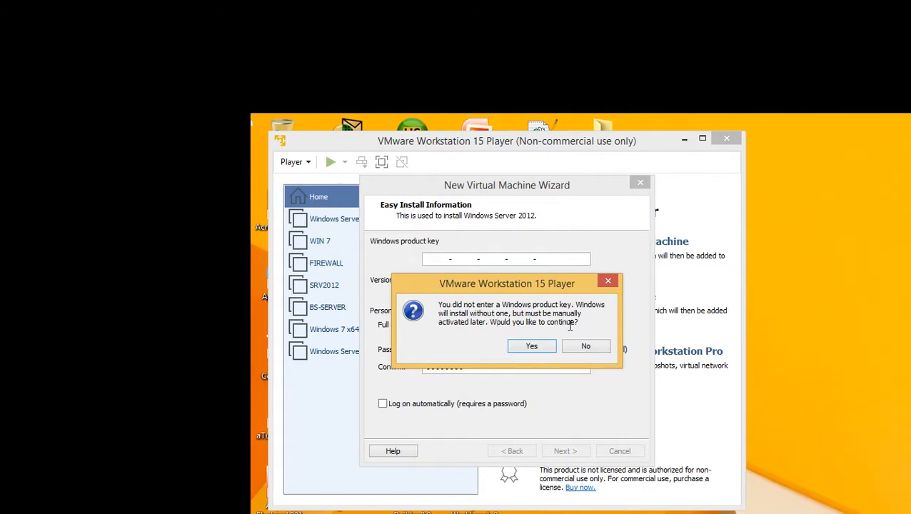
pyautogui.click(552, 321)
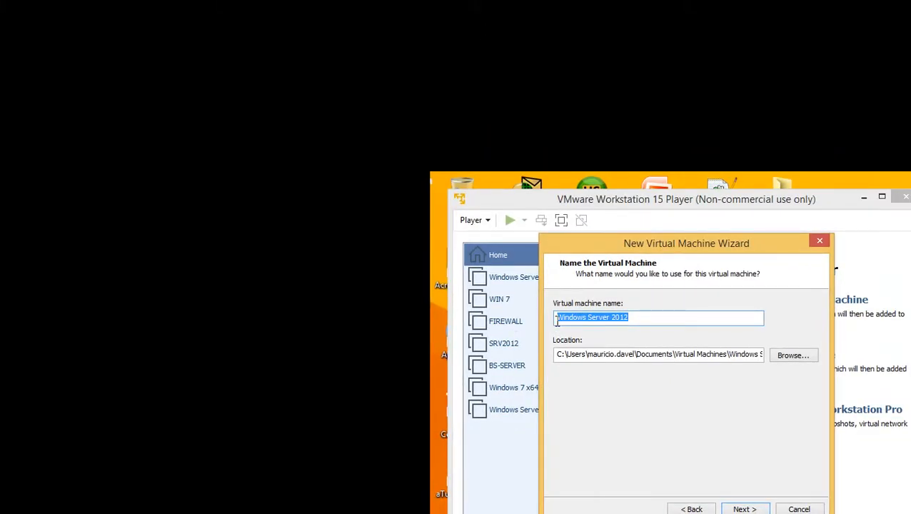
# Name the virtual machine PDC SENAI and browse for its location in the instructor's folder on Dados (D:)
pyautogui.write('p')
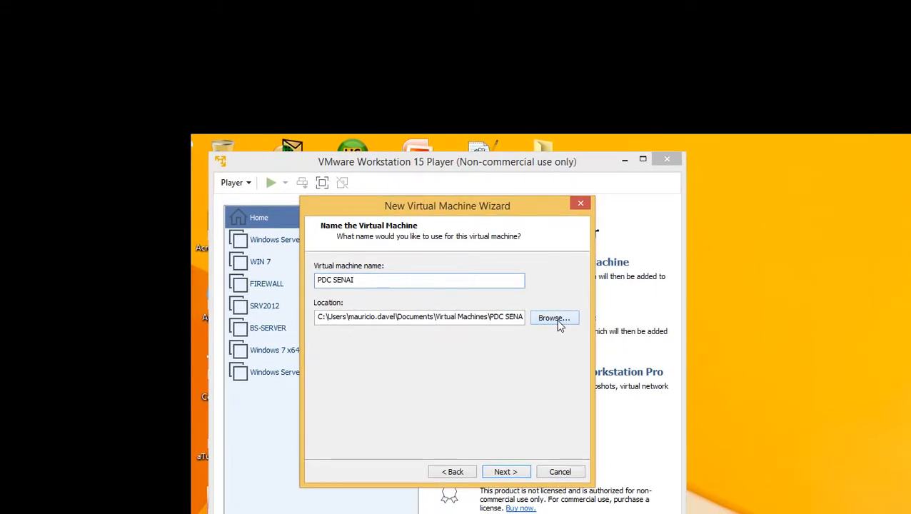
pyautogui.click(559, 323)
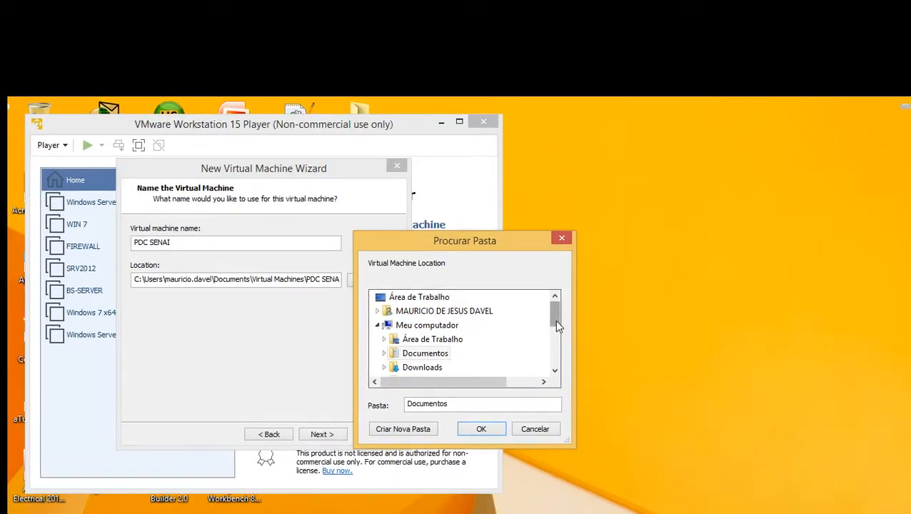
pyautogui.moveTo(745, 356); pyautogui.dragTo(747, 386)
pyautogui.scroll(-1, 559, 332)
pyautogui.doubleClick(422, 327)
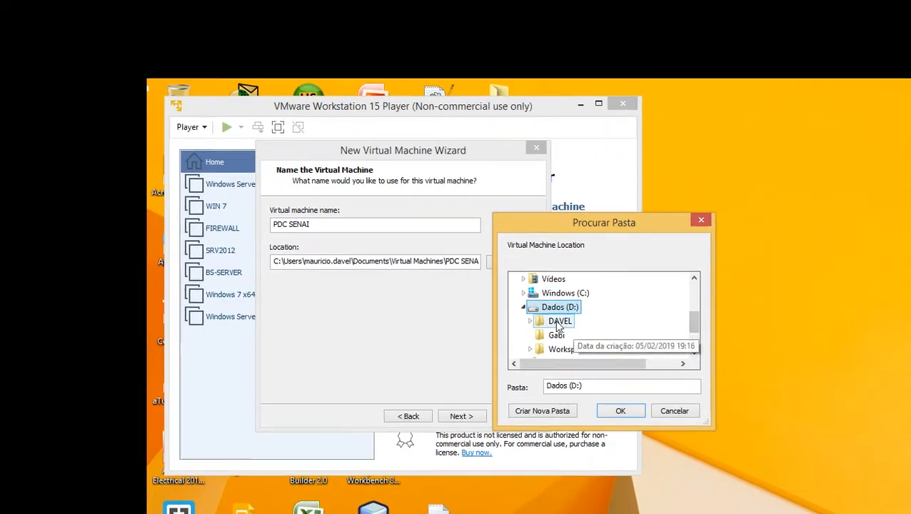
pyautogui.doubleClick(425, 317)
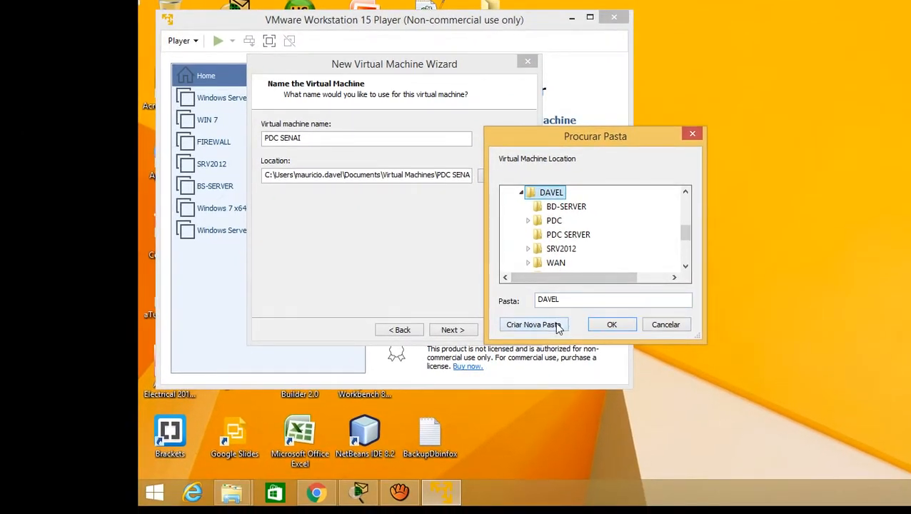
# Create a folder named PDC SENAI inside the instructor's folder and use it as the virtual machine location
pyautogui.click(555, 331)
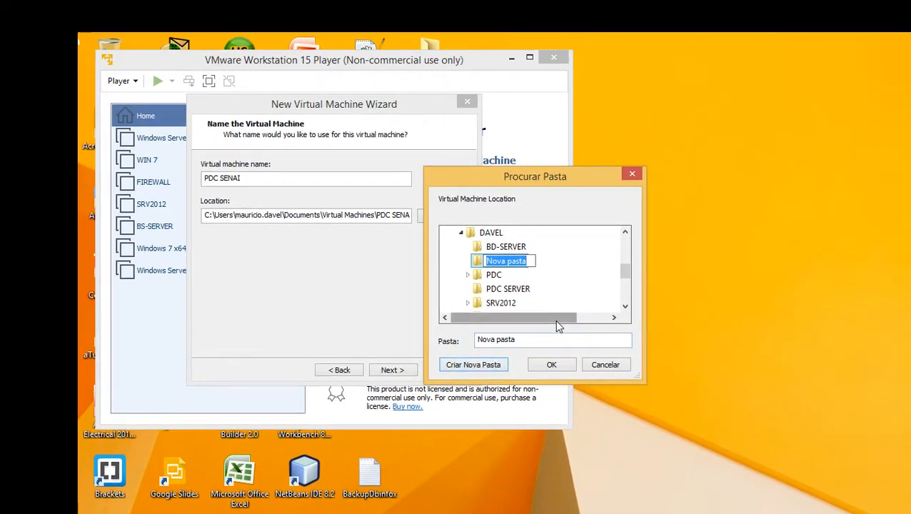
pyautogui.write('PDC')
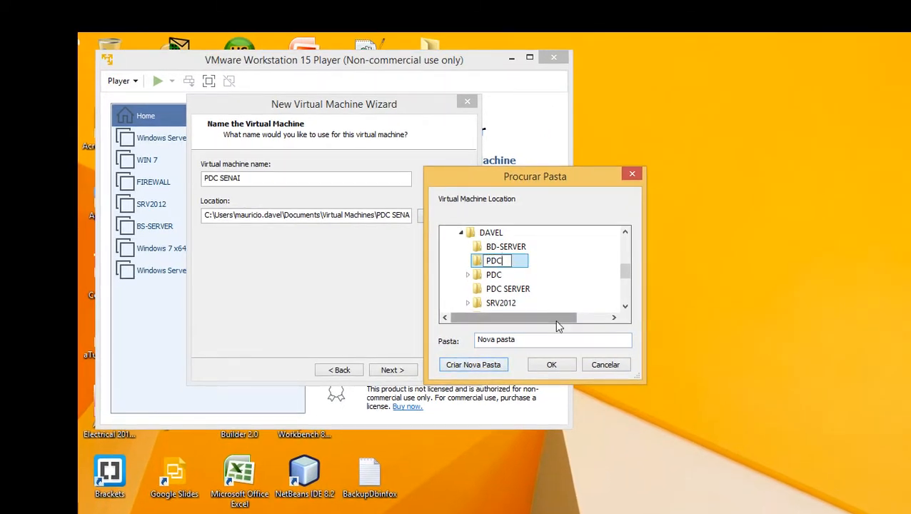
pyautogui.write(' SENAI')
pyautogui.press('Return')
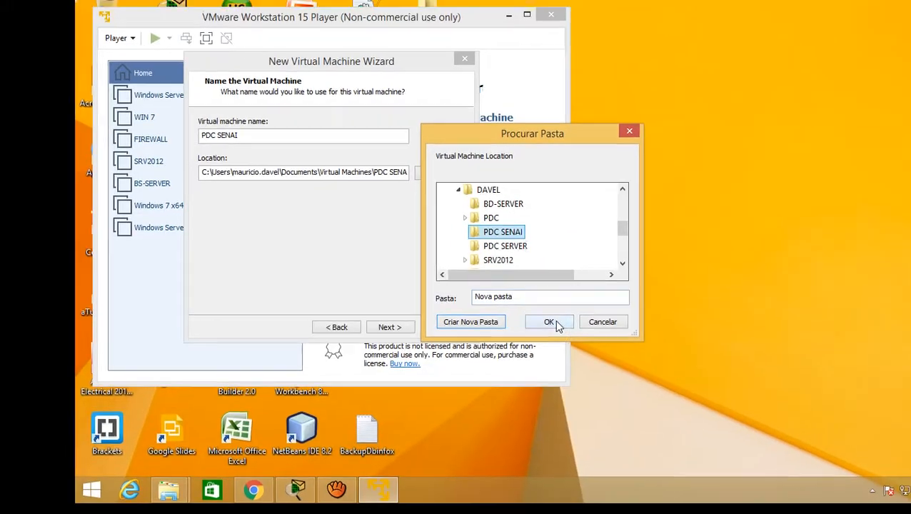
pyautogui.click(591, 410)
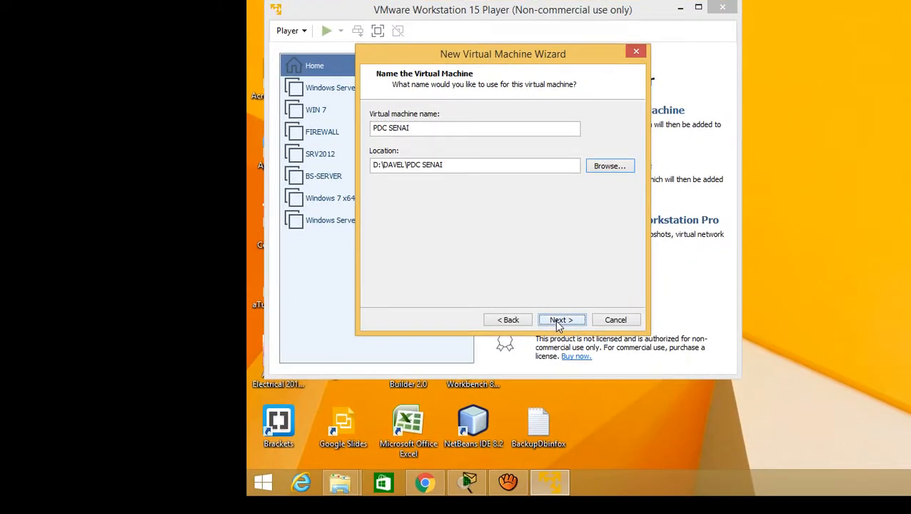
# Accept the name and location, keep the 60 GB maximum disk size, and store the virtual disk as a single file
pyautogui.click(682, 471)
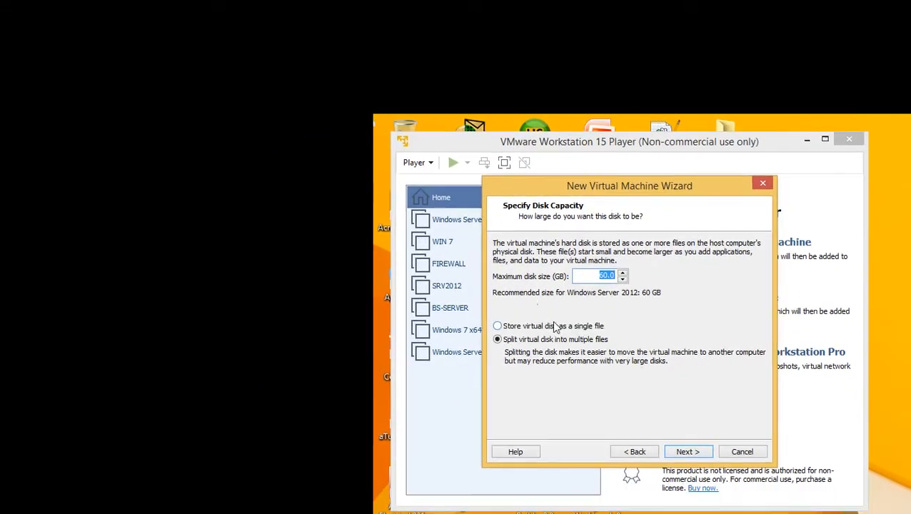
pyautogui.click(446, 358)
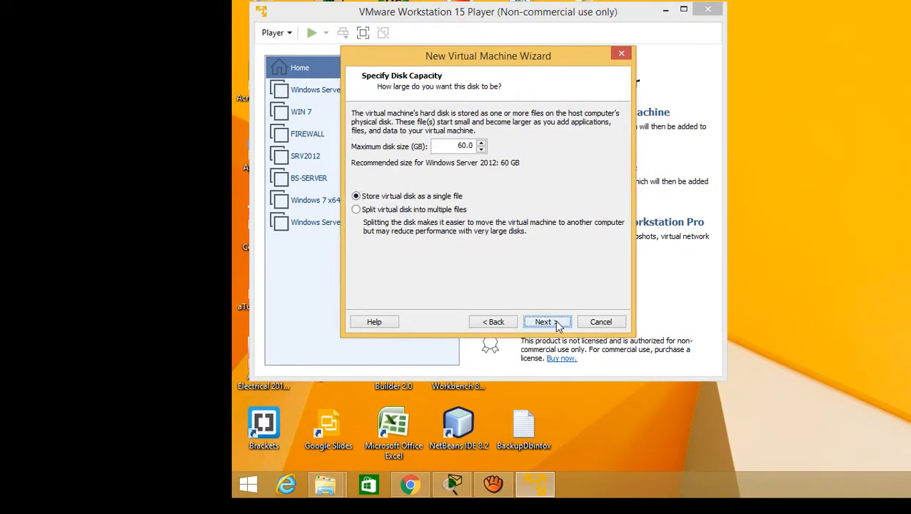
pyautogui.click(559, 325)
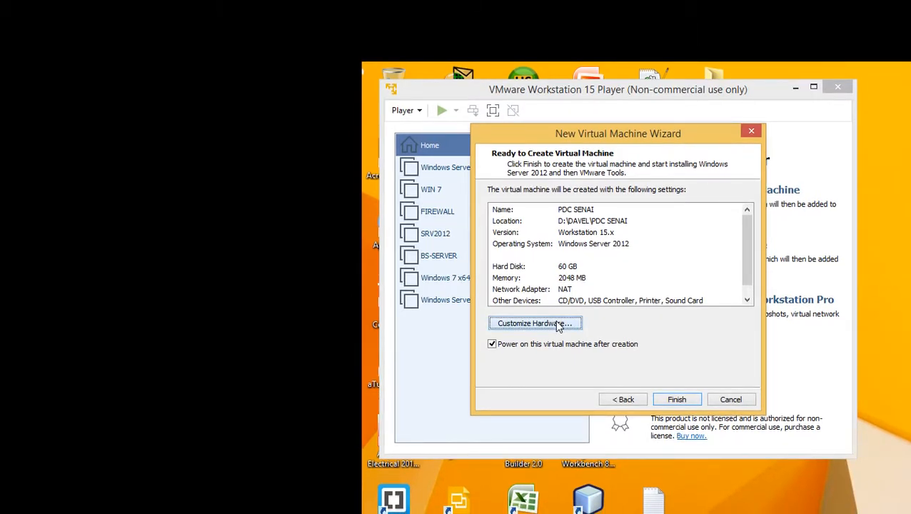
# Customize the hardware by setting the network adapter's connection to Host-only, and return to the settings summary
pyautogui.click(560, 325)
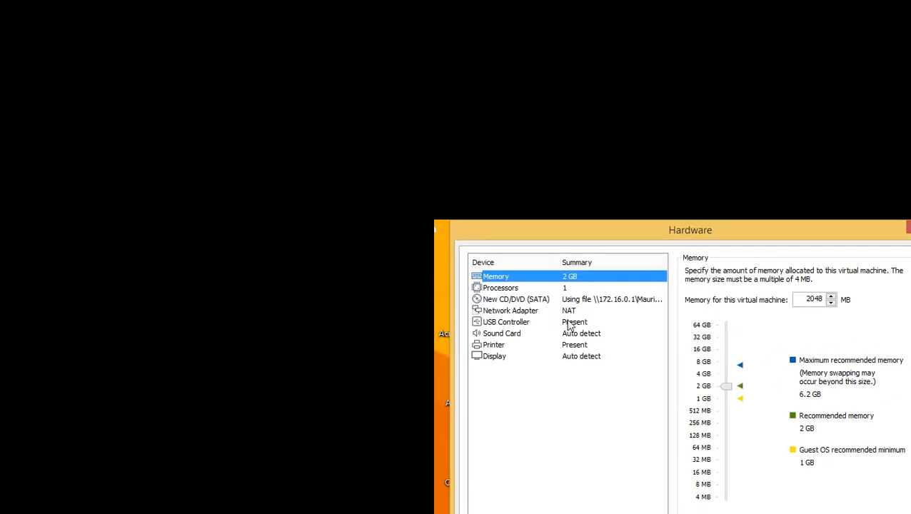
pyautogui.click(568, 313)
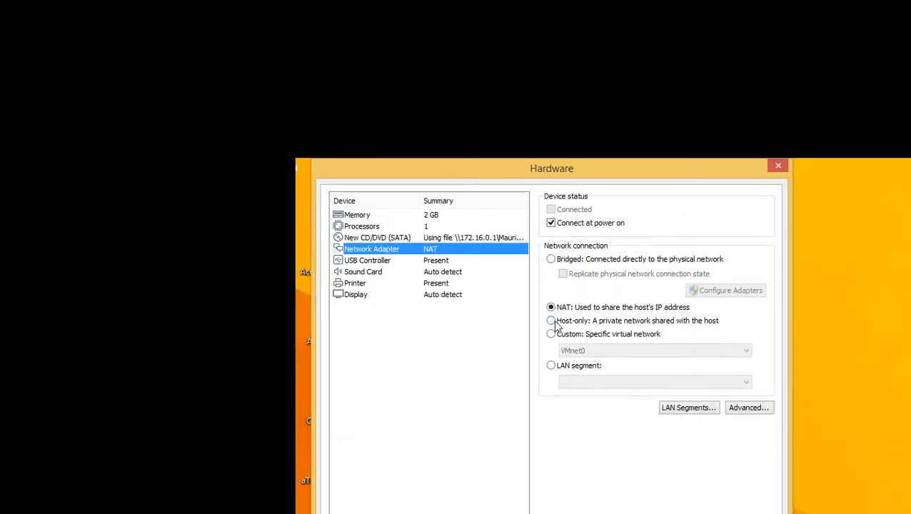
pyautogui.click(679, 389)
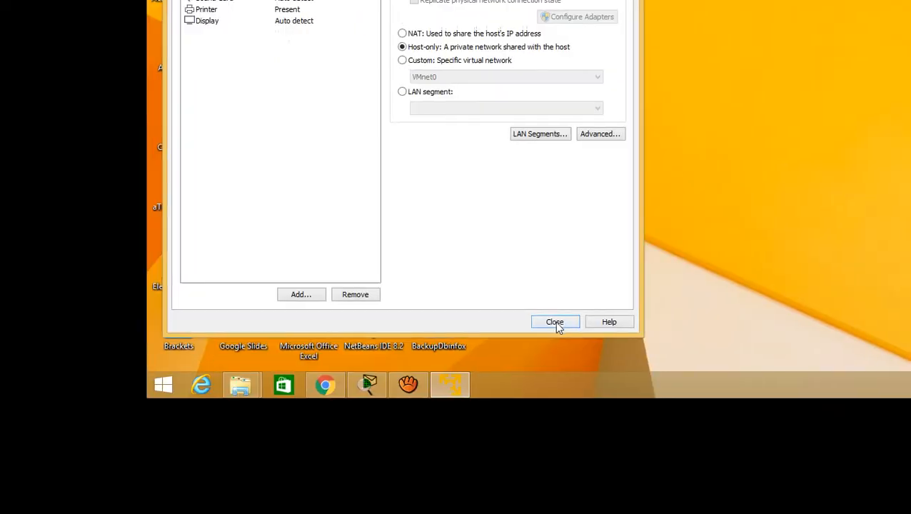
pyautogui.click(553, 321)
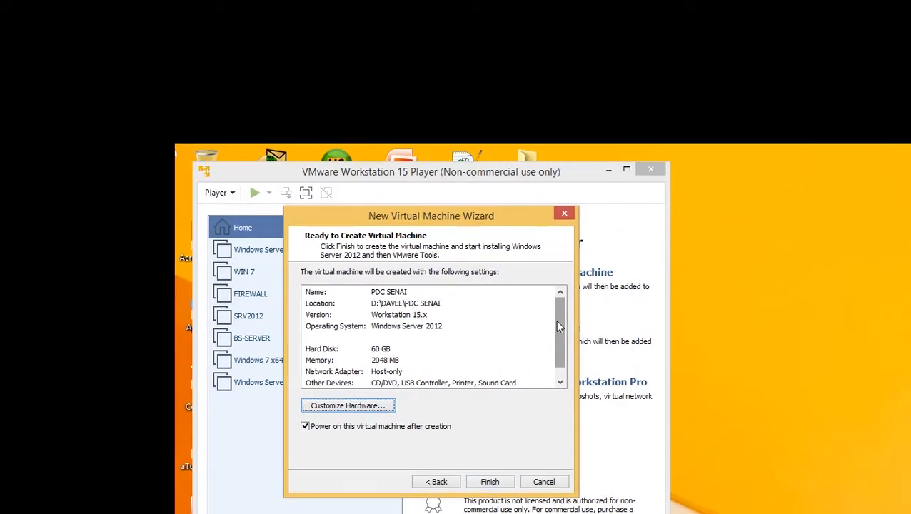
# Review the settings summary, finish creating the virtual machine, and postpone the VMware Tools download
pyautogui.scroll(-1, 617, 175)
pyautogui.scroll(1, 559, 319)
pyautogui.click(495, 468)
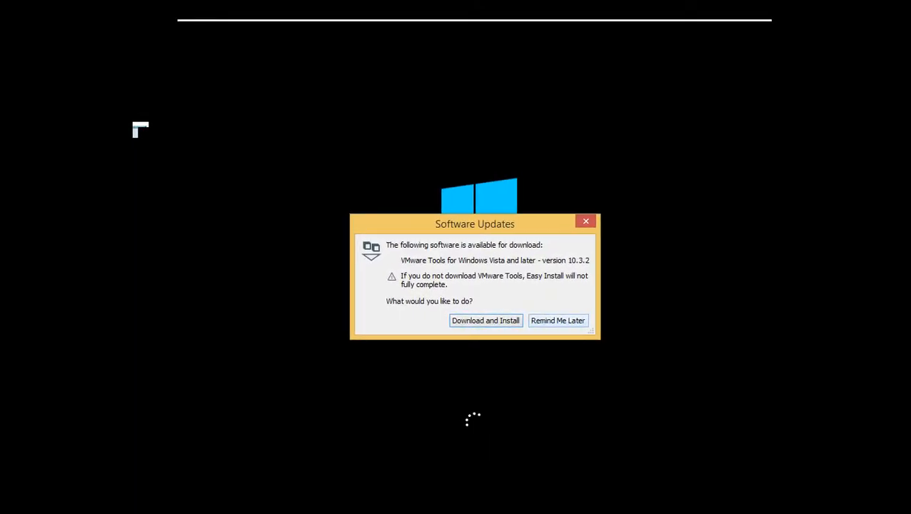
pyautogui.click(557, 321)
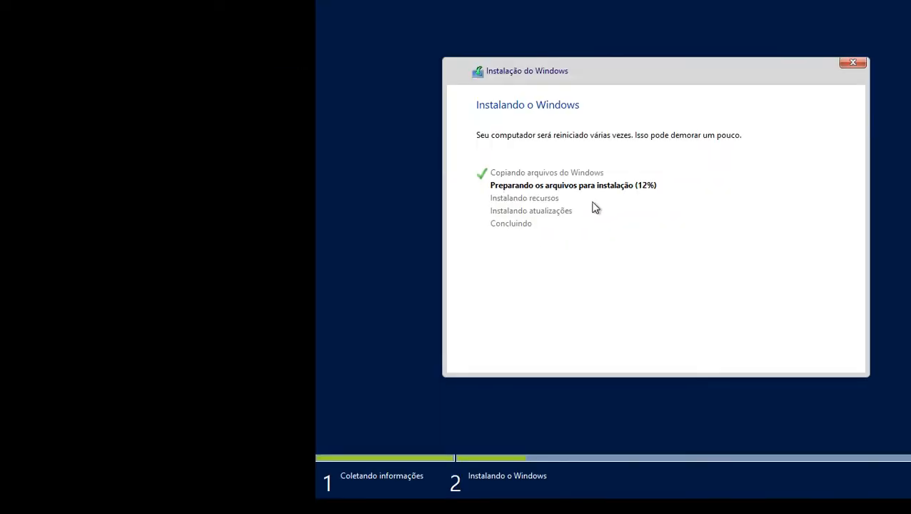
pyautogui.hotkey('alt', 'Tab')
pyautogui.hotkey('alt', 'Tab')
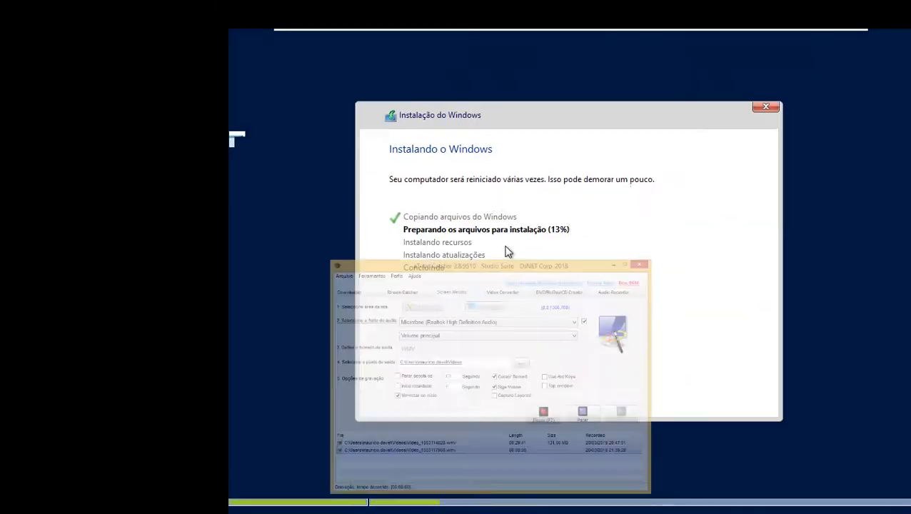
pyautogui.click(559, 327)
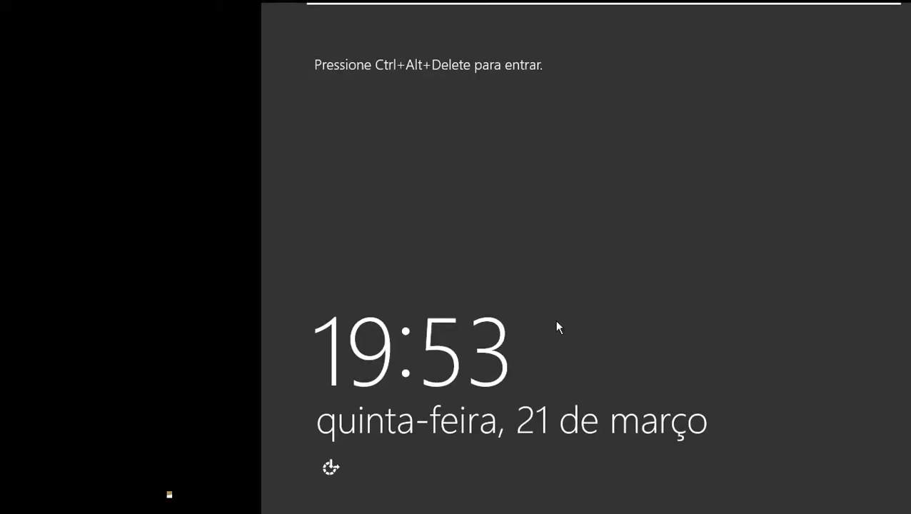
# Unlock the installed server and sign in to the Administrador account with its password
pyautogui.moveTo(450, 4)
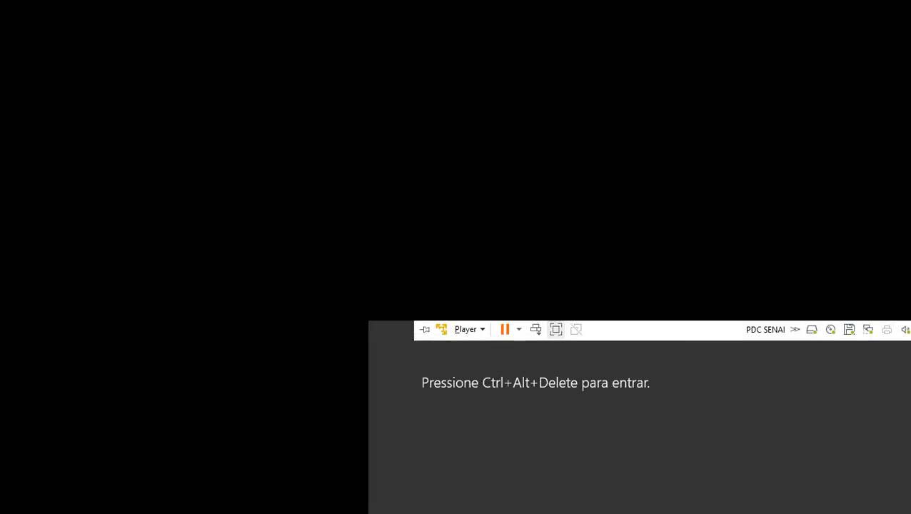
pyautogui.click(552, 325)
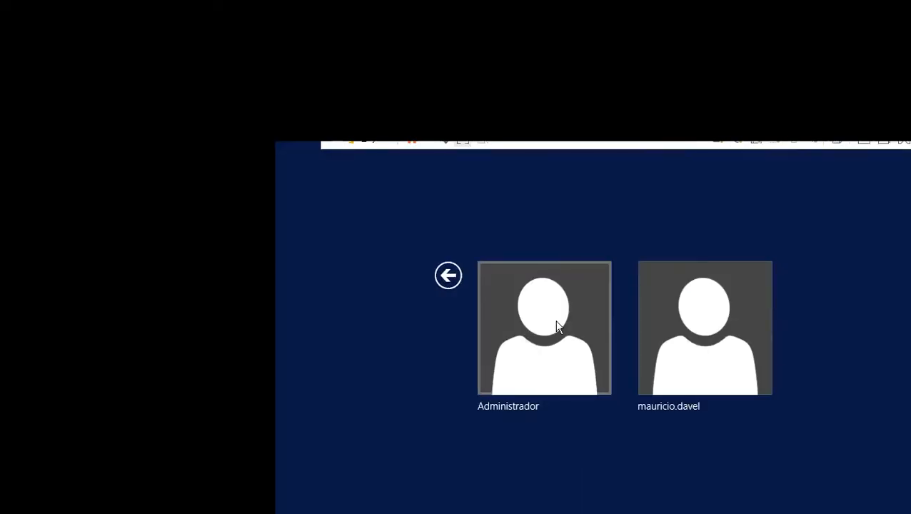
pyautogui.click(559, 326)
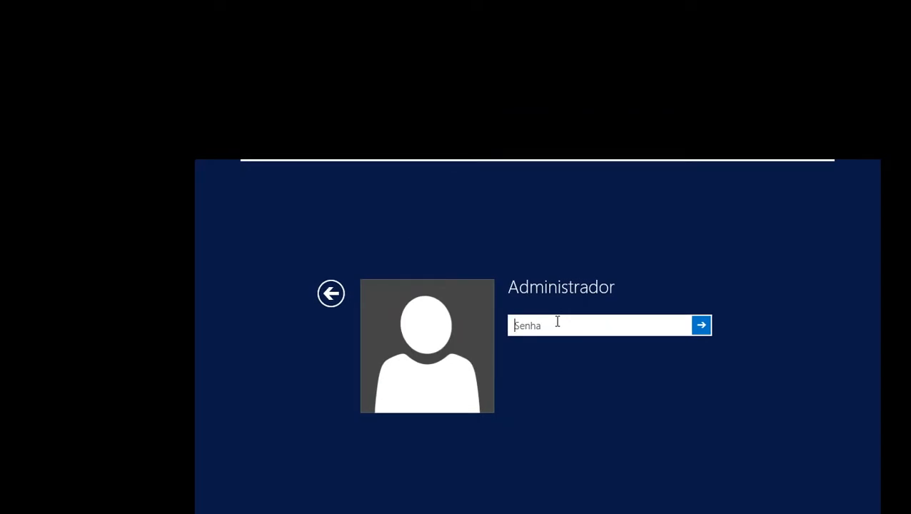
pyautogui.write('••••••')
pyautogui.press('Return')
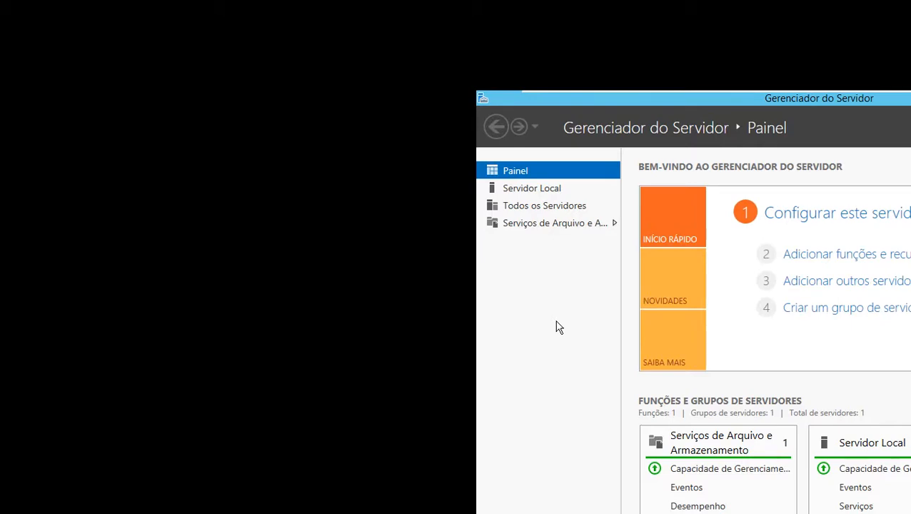
# Run ipconfig /all in a command prompt and review the server's network adapter configuration
pyautogui.press('super+r')
pyautogui.write('cmd')
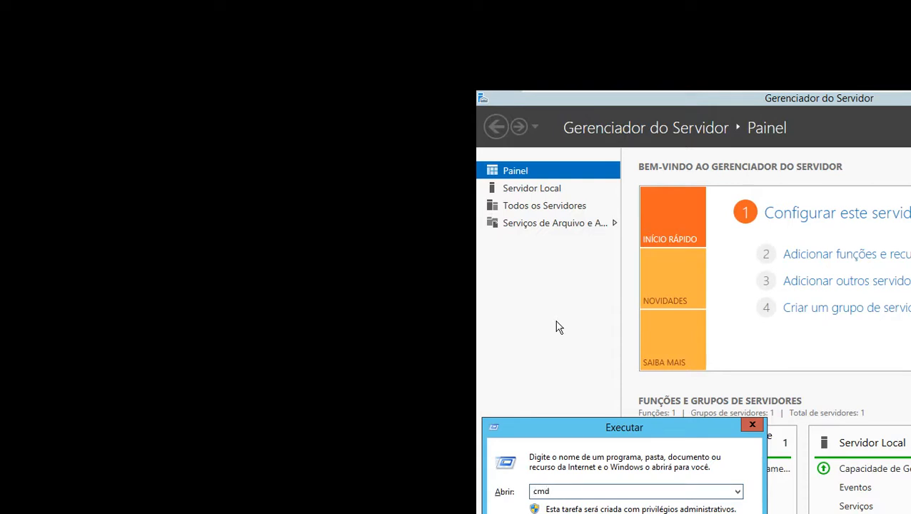
pyautogui.press('Return')
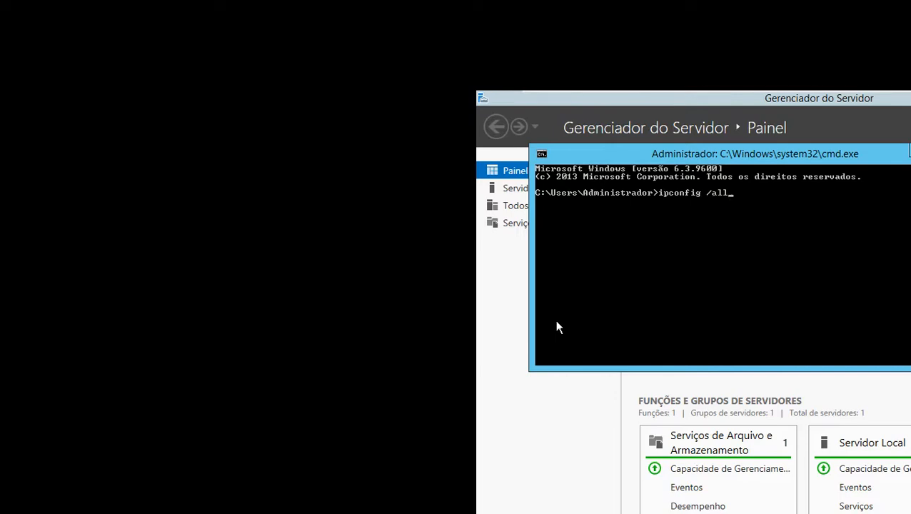
pyautogui.write('ipconfig /all')
pyautogui.press('Return')
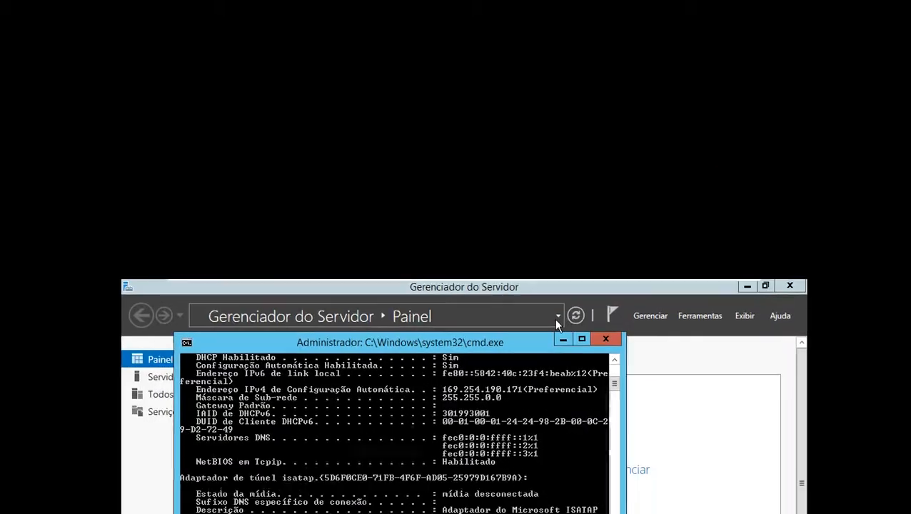
pyautogui.click(557, 320)
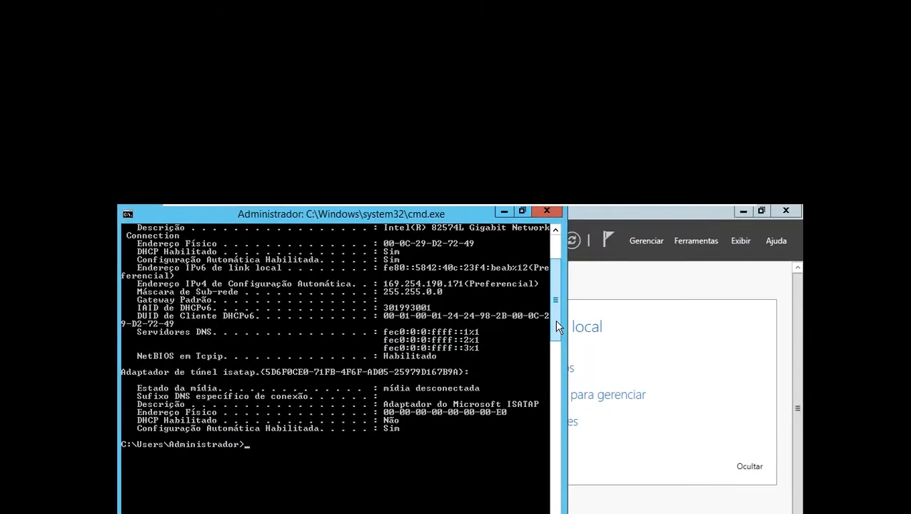
pyautogui.scroll(4, 535, 349)
pyautogui.scroll(2, 558, 326)
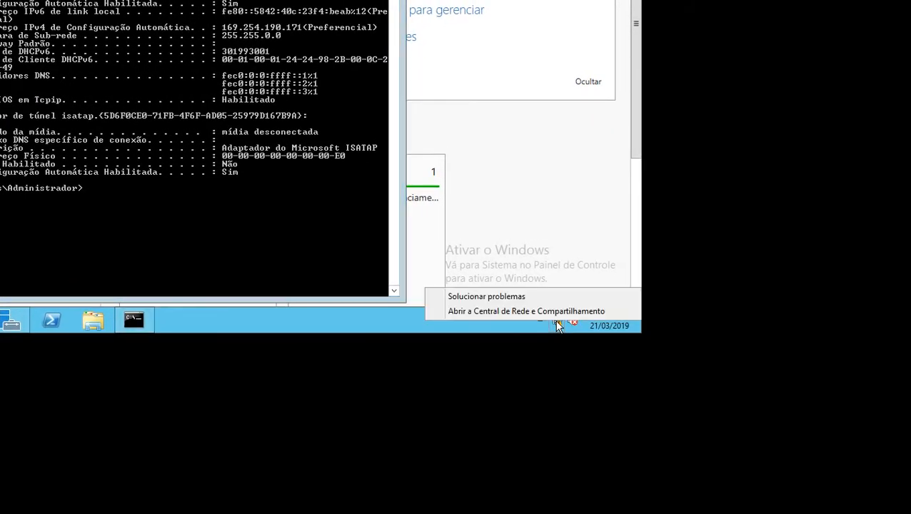
# Open the TCP/IPv4 properties of the Ethernet0 connection, examine its IP and DNS addressing settings, and close them
pyautogui.click(554, 311)
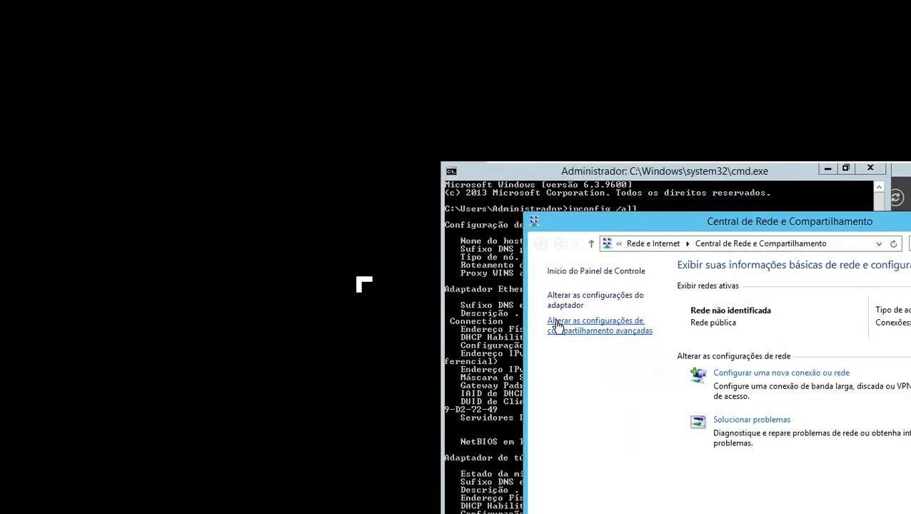
pyautogui.click(558, 326)
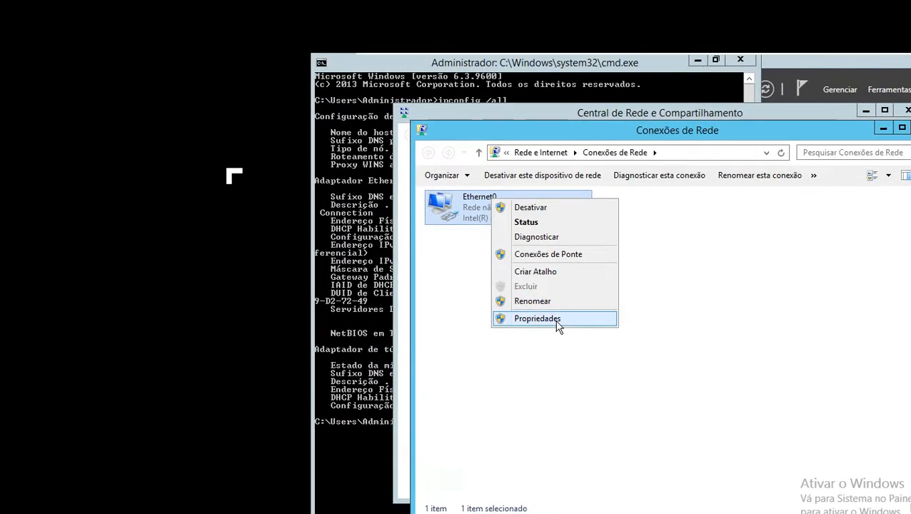
pyautogui.click(559, 327)
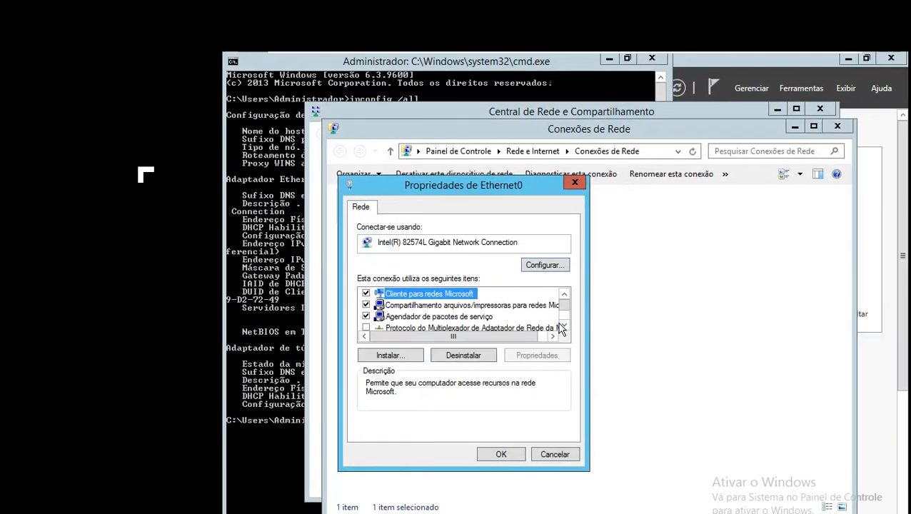
pyautogui.click(653, 327)
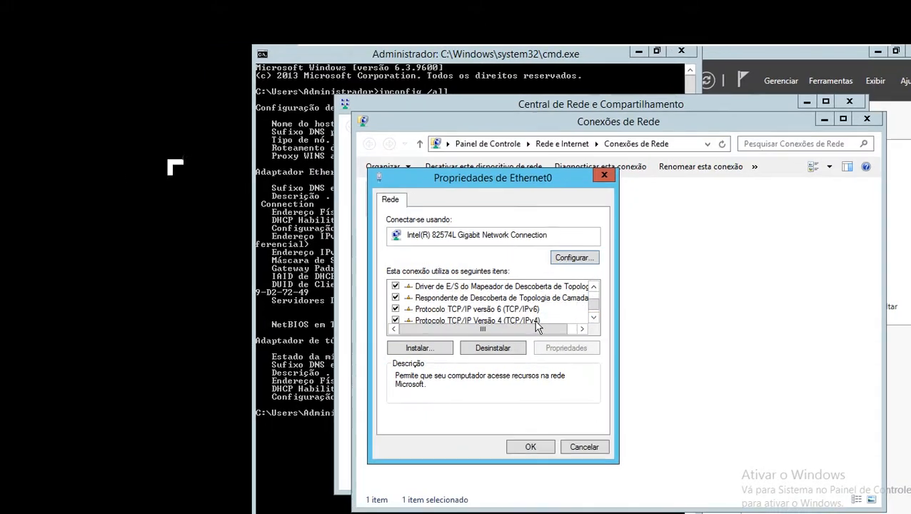
pyautogui.click(464, 323)
pyautogui.click(526, 350)
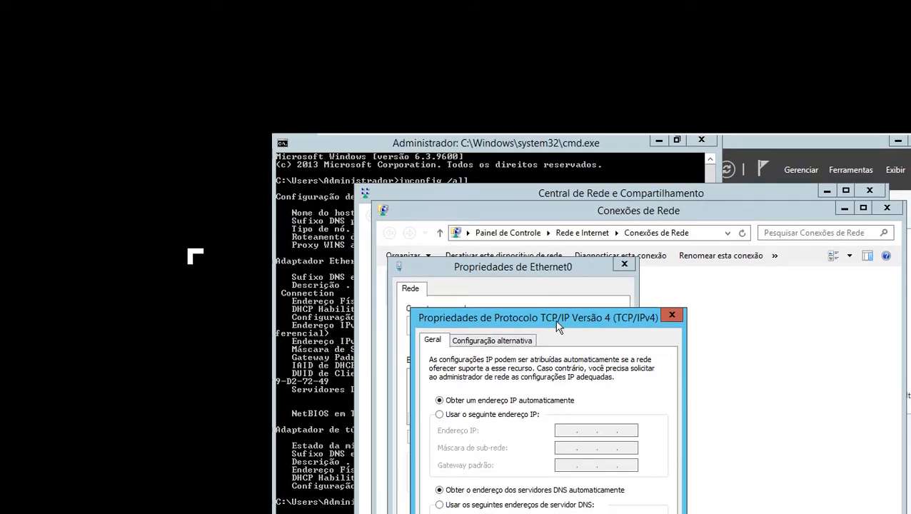
pyautogui.moveTo(557, 321); pyautogui.dragTo(619, 257)
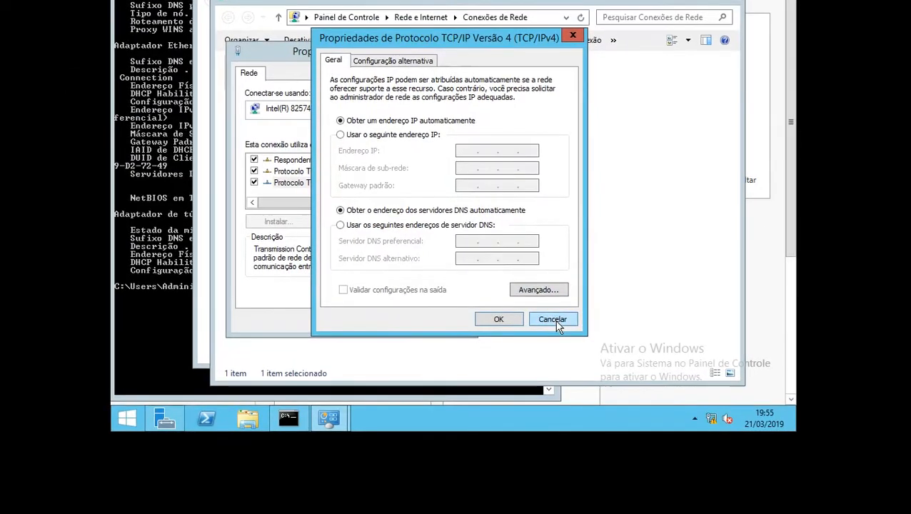
pyautogui.click(618, 470)
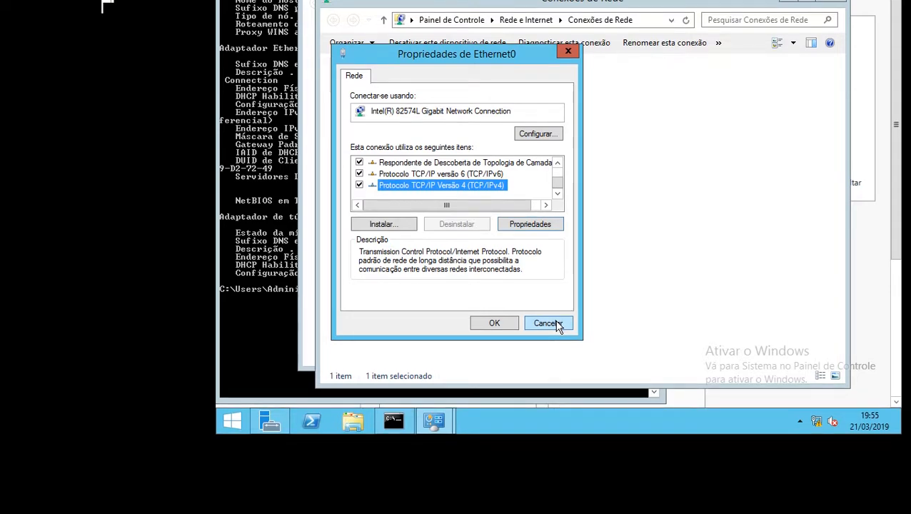
# Close the Ethernet0 properties without changes, along with the network connections and Network and Sharing Center windows
pyautogui.click(547, 323)
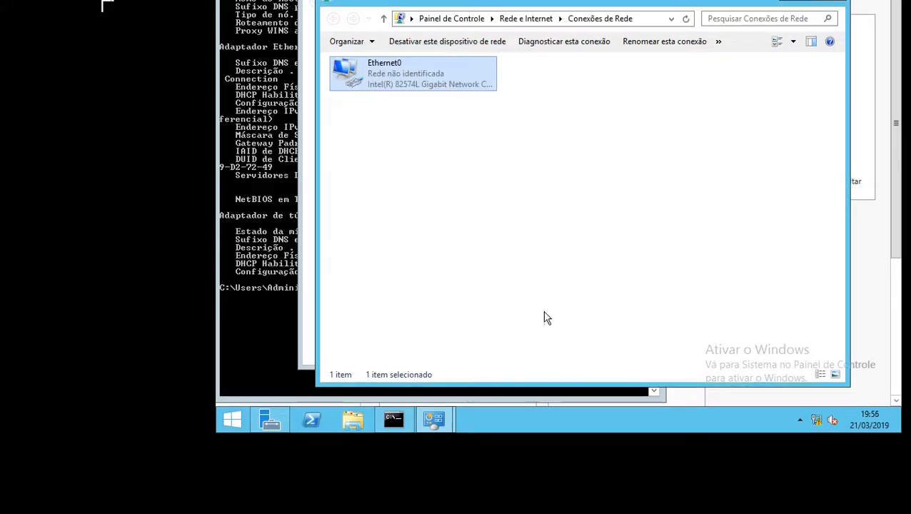
pyautogui.click(833, 1)
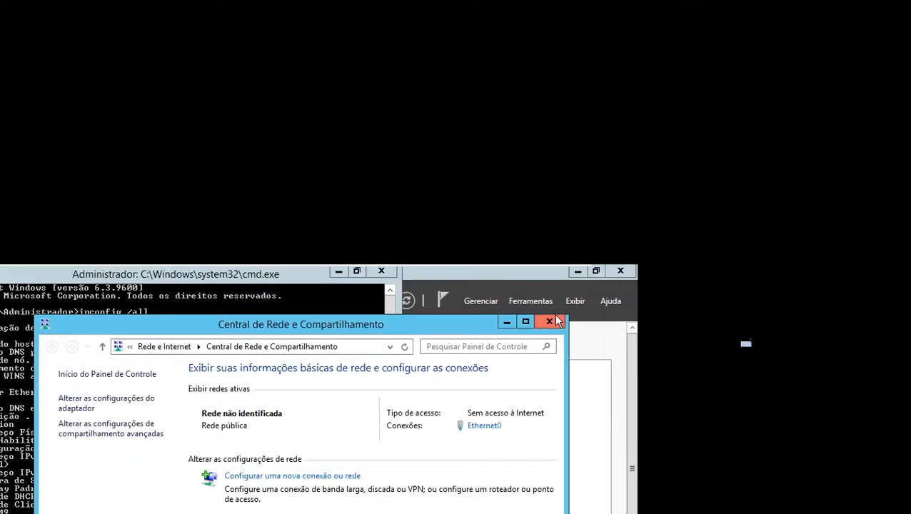
pyautogui.click(547, 303)
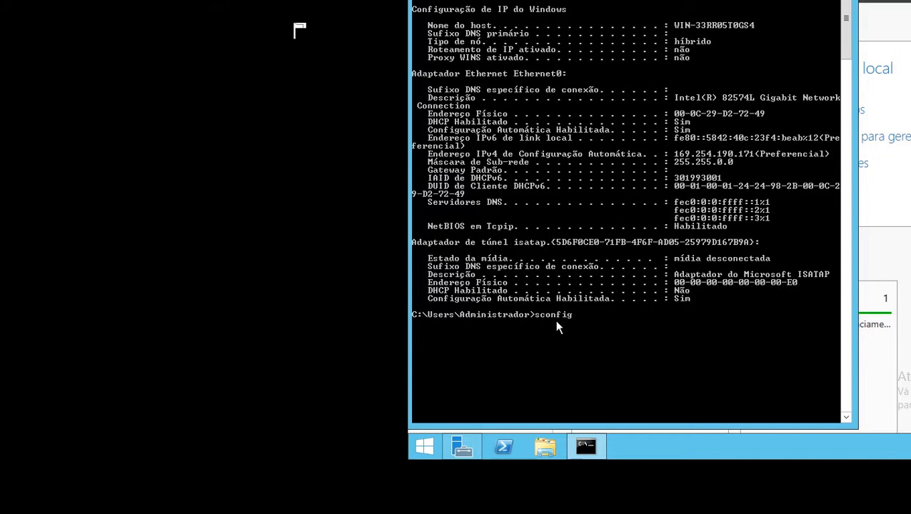
# Run sconfig in the command prompt, rename the computer to PDCSENAI, and decline the immediate restart
pyautogui.press('Return')
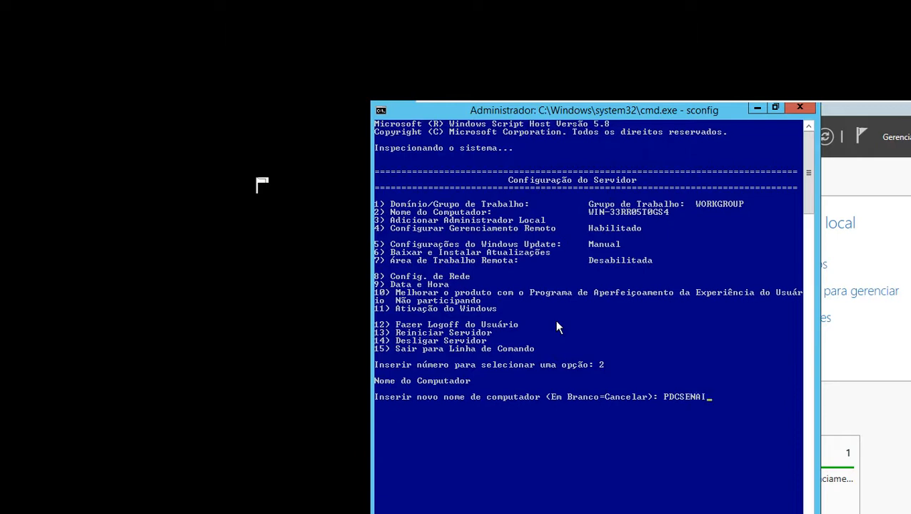
pyautogui.press('Return')
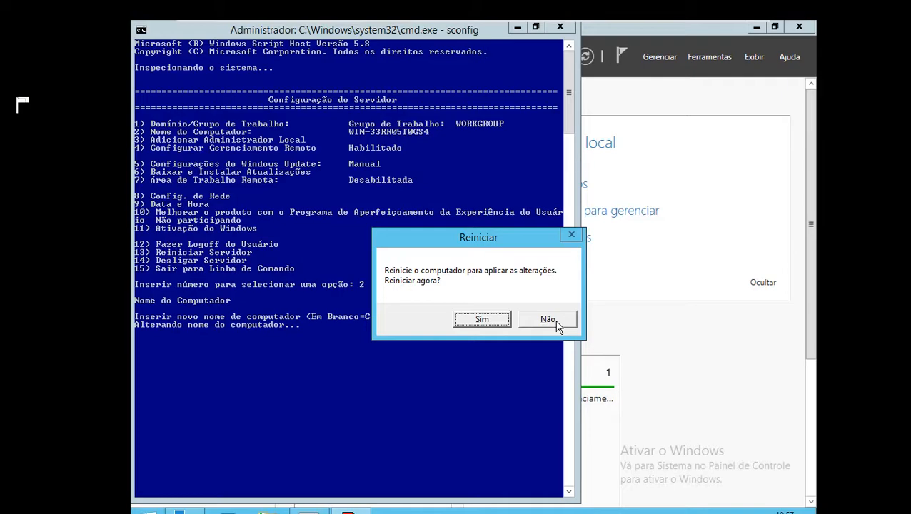
pyautogui.click(556, 323)
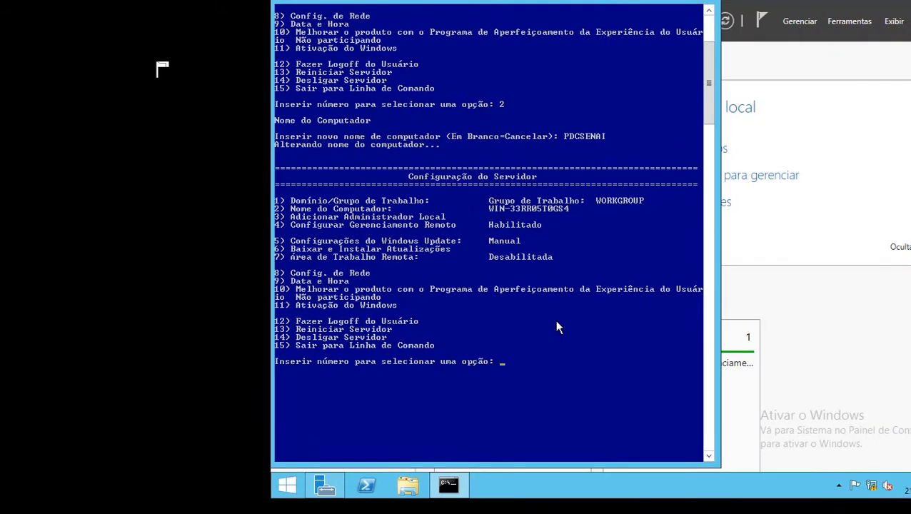
# Open the sconfig network settings for adapter index 10 and choose to define a static IP address
pyautogui.press('Return')
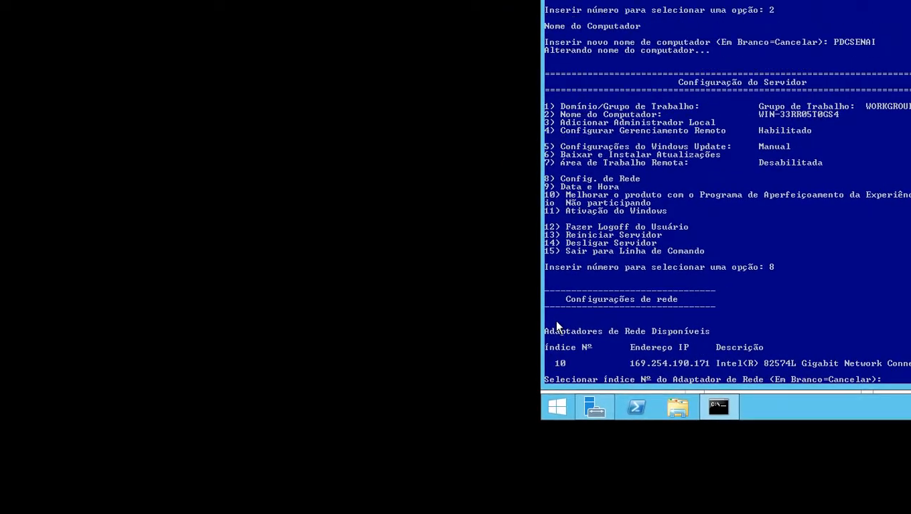
pyautogui.press('Return')
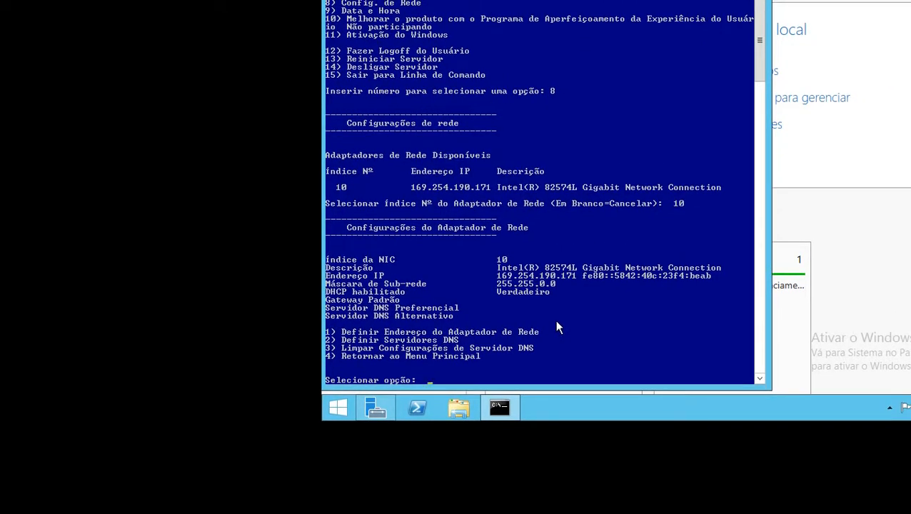
pyautogui.press('Return')
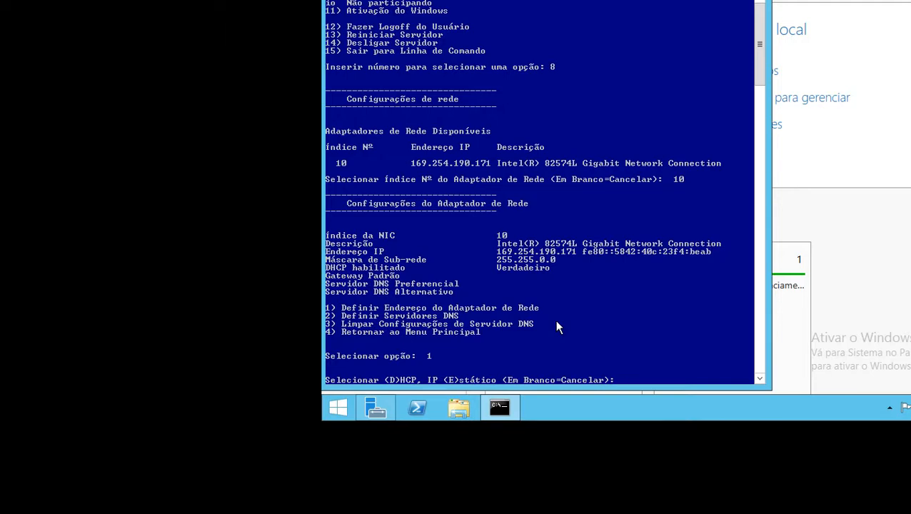
pyautogui.press('Return')
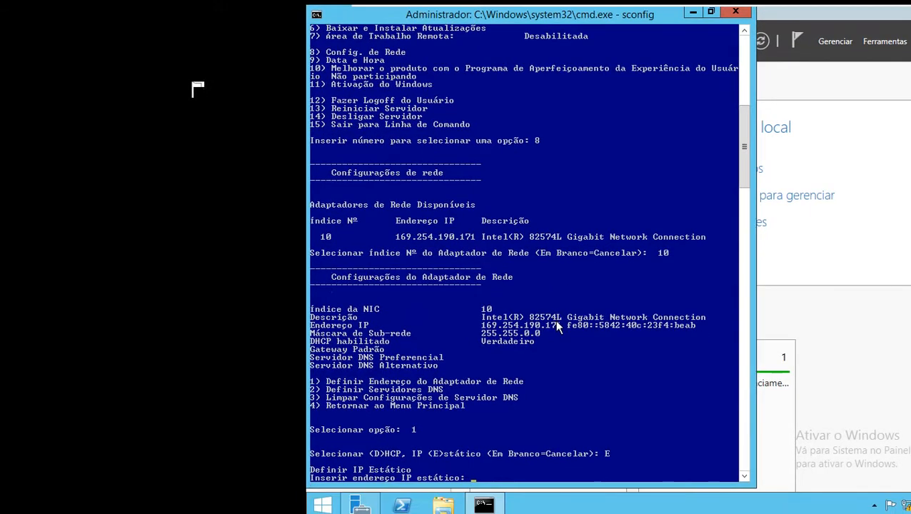
# Consult the PDC addressing in the Packet Tracer diagram and set static IP 192.168.0.1, default mask 255.255.255.0 and gateway 192.168.0.2 in sconfig
pyautogui.hotkey('alt', 'Tab')
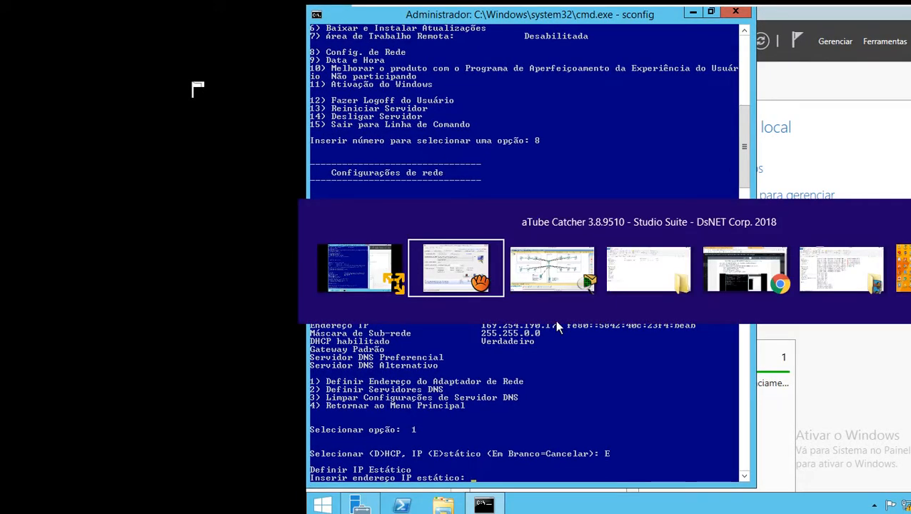
pyautogui.hotkey('alt', 'Tab')
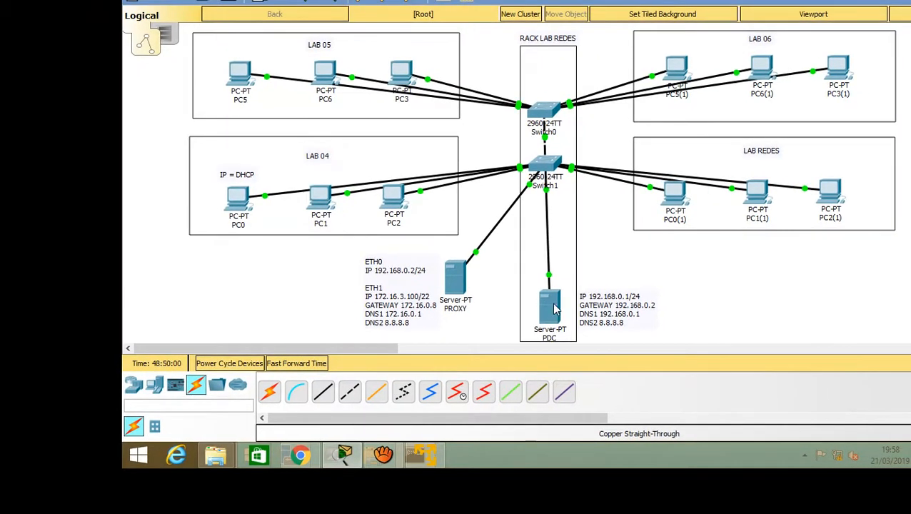
pyautogui.moveTo(555, 309)
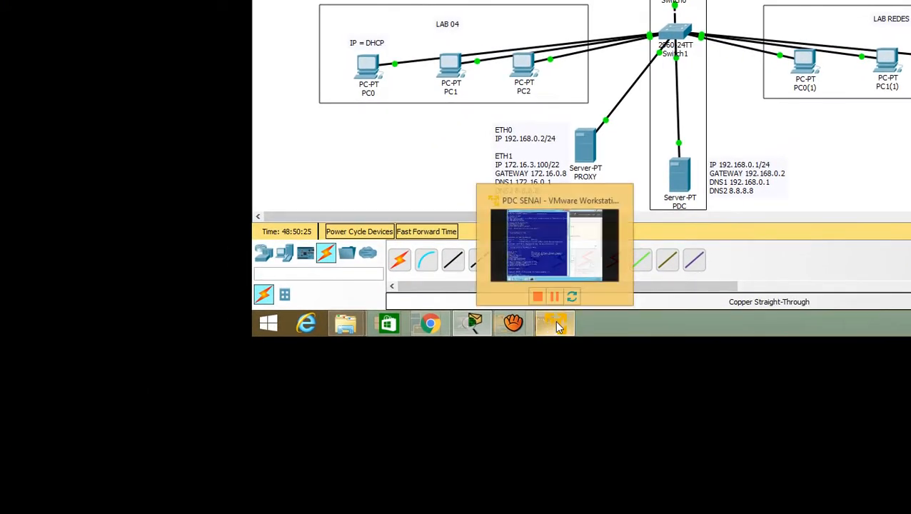
pyautogui.click(404, 458)
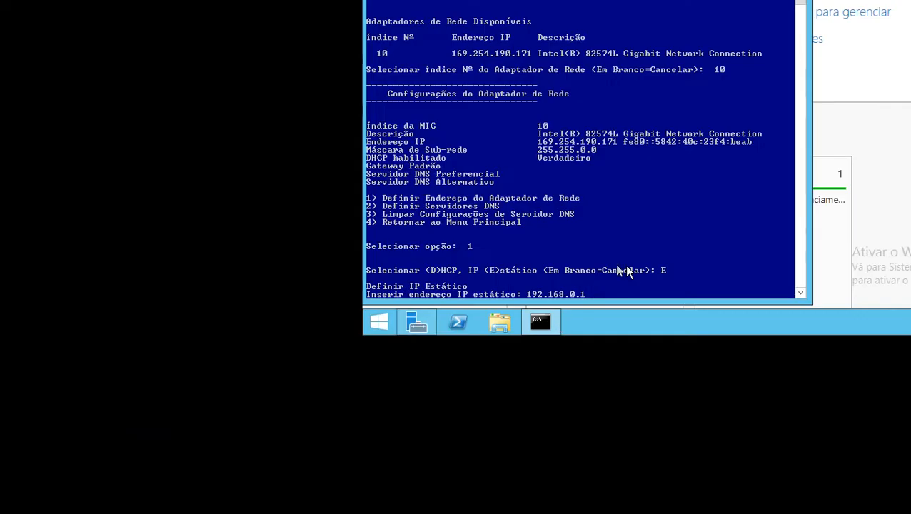
pyautogui.press('Return')
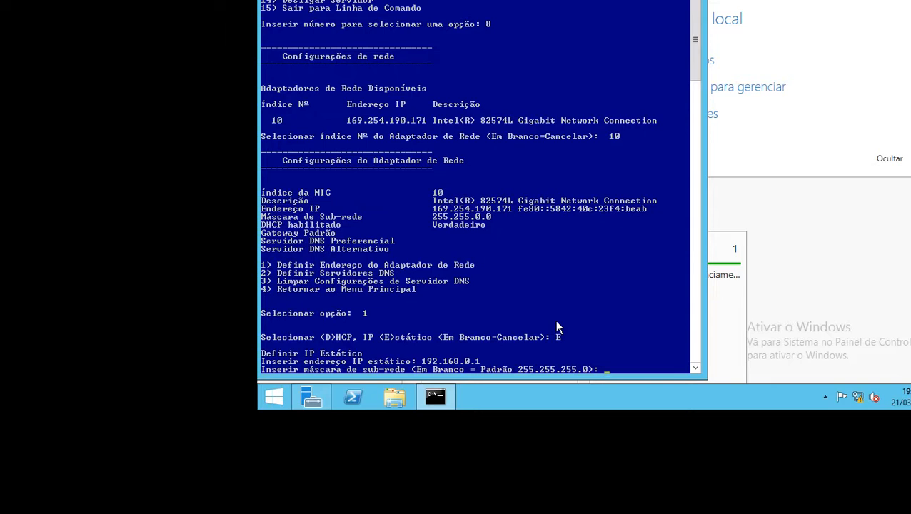
pyautogui.press('Return')
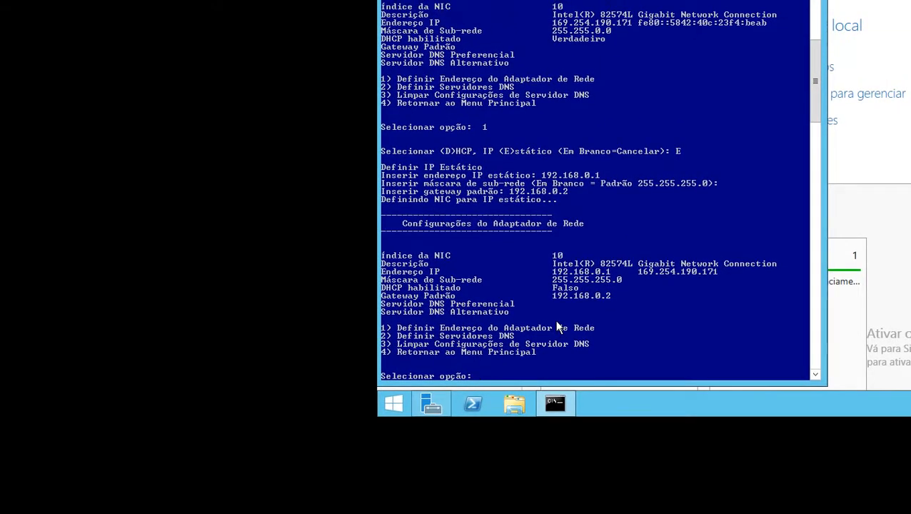
# Check the PDC's DNS entries in the Packet Tracer diagram and set the adapter's preferred DNS to 192.168.0.1 and alternate DNS to 8.8.8.8
pyautogui.press('Return')
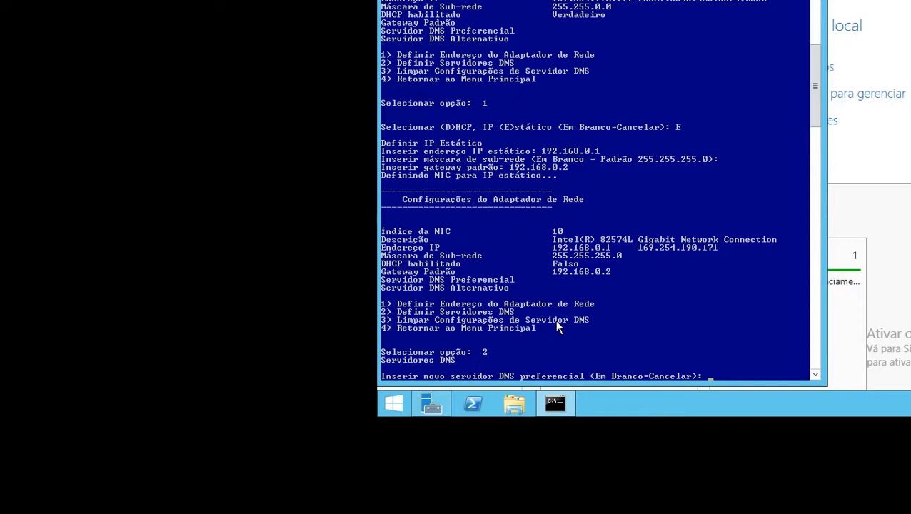
pyautogui.hotkey('alt', 'Tab')
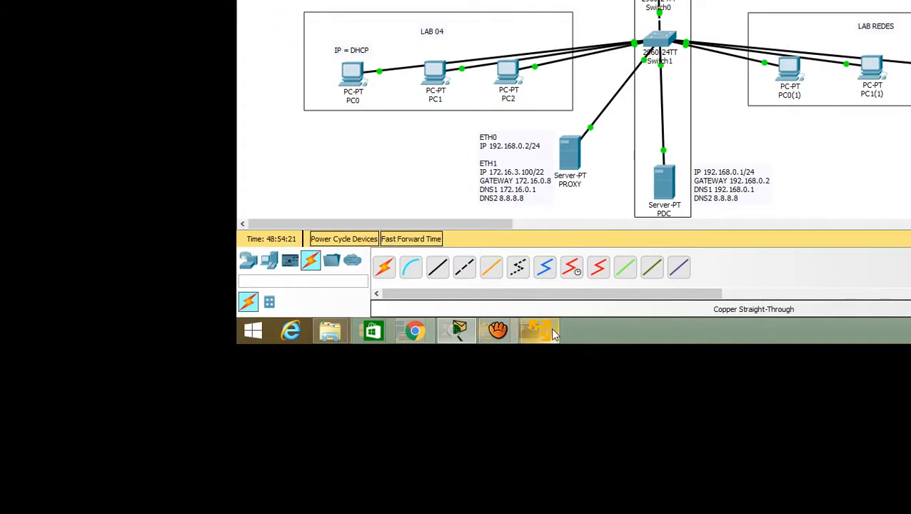
pyautogui.moveTo(499, 383)
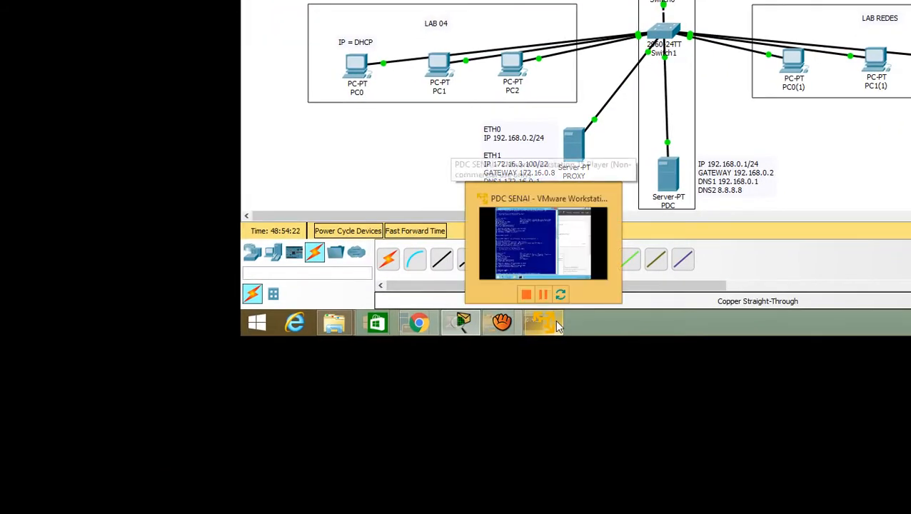
pyautogui.click(557, 325)
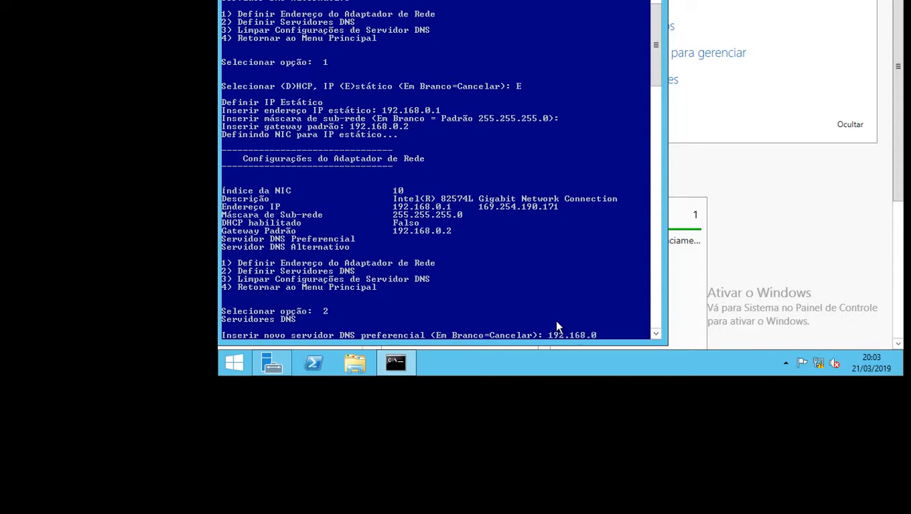
pyautogui.press('Return')
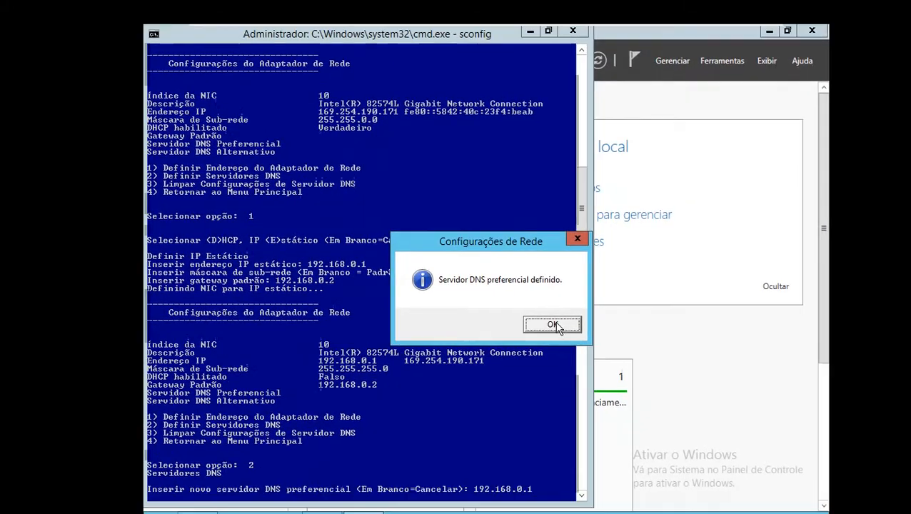
pyautogui.click(554, 325)
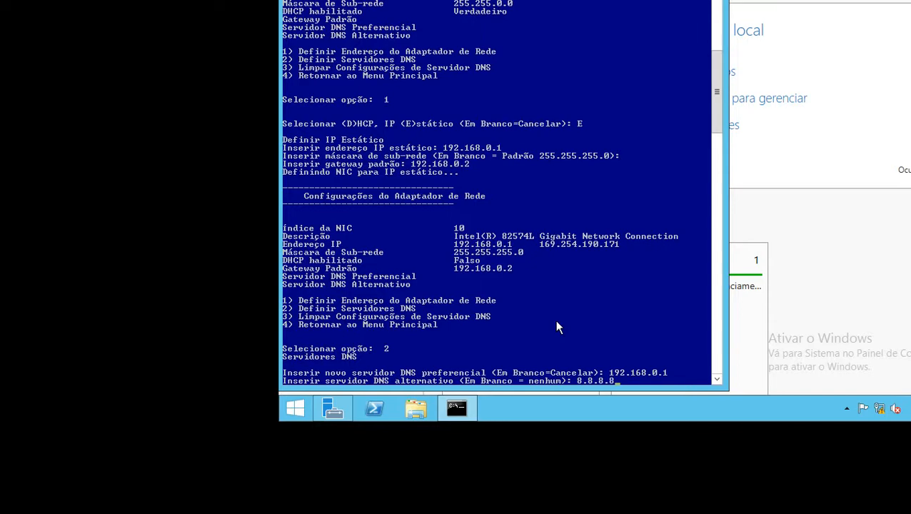
pyautogui.press('Return')
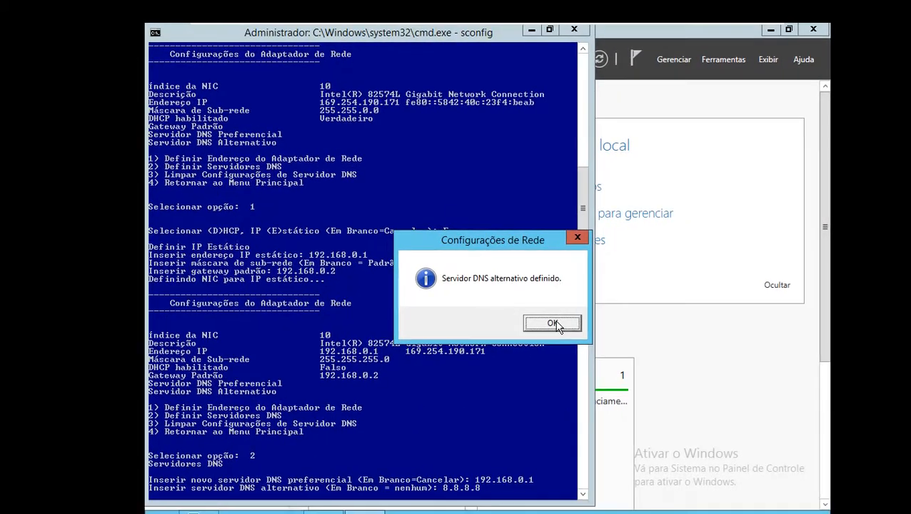
pyautogui.click(555, 325)
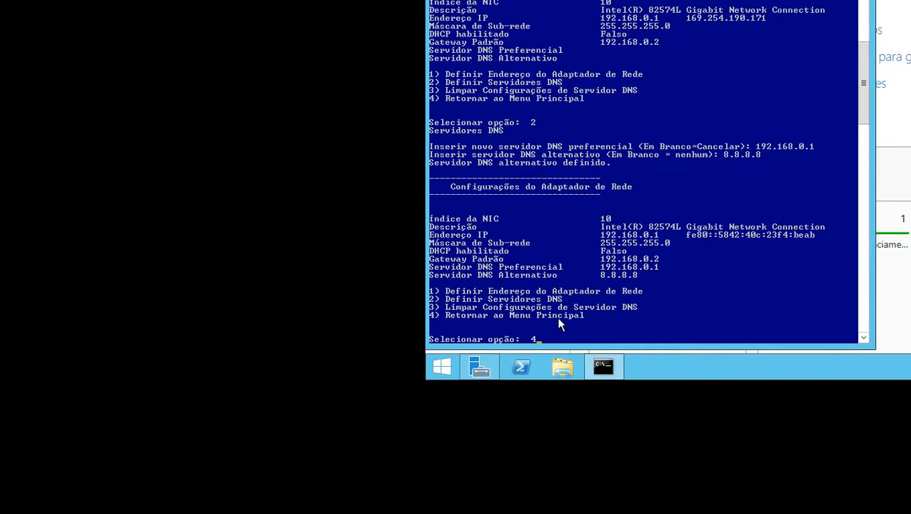
# Return to the main sconfig menu, enable Remote Management, and go back to the main menu
pyautogui.press('Return')
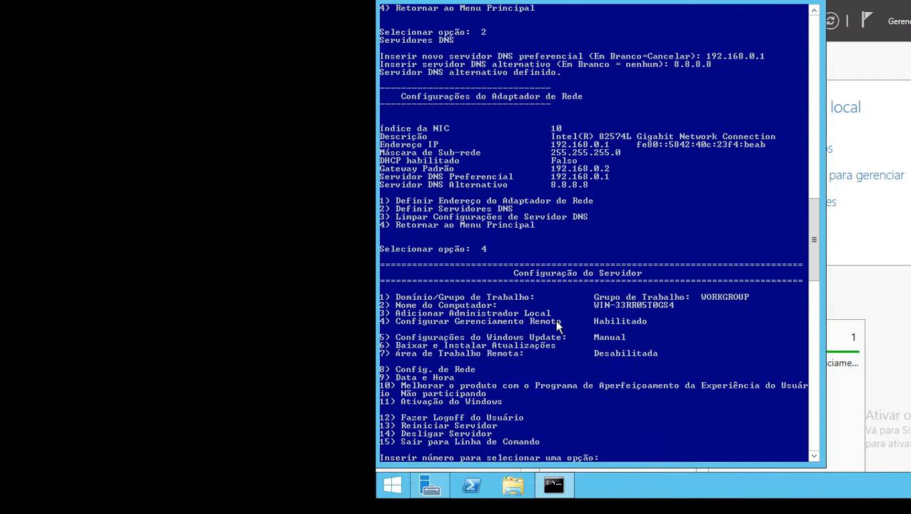
pyautogui.press('Return')
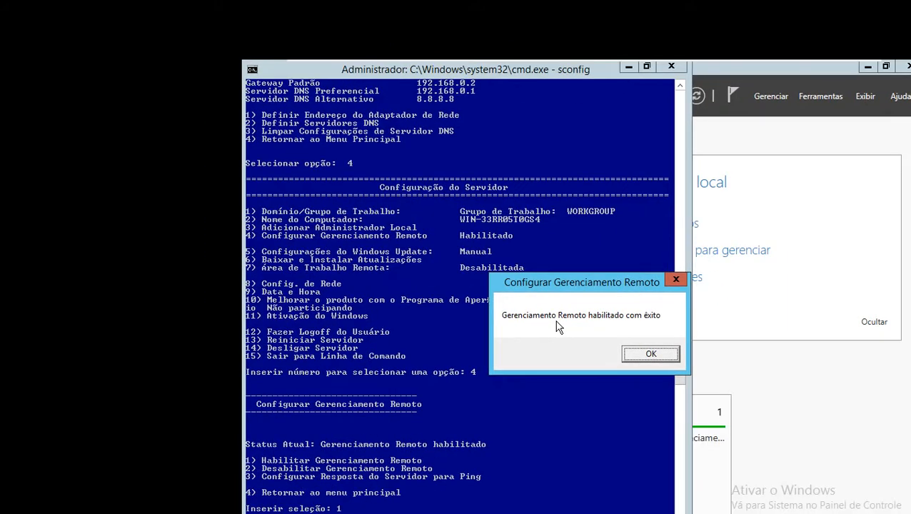
pyautogui.click(619, 359)
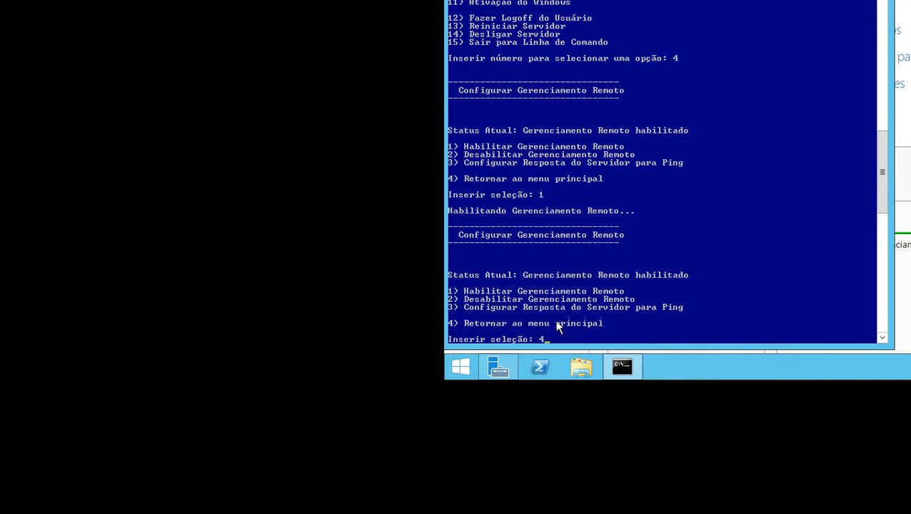
pyautogui.press('Return')
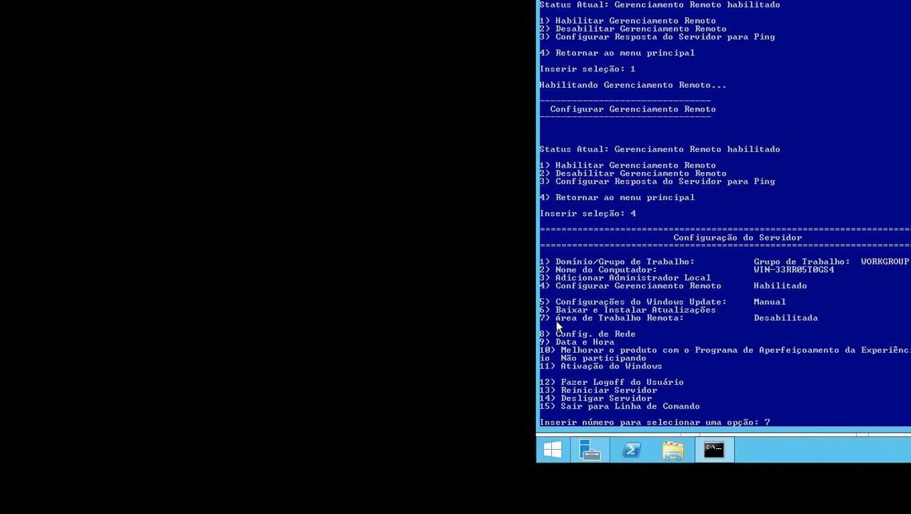
# Enable Remote Desktop only for clients using Network Level Authentication, the more secure option
pyautogui.press('Return')
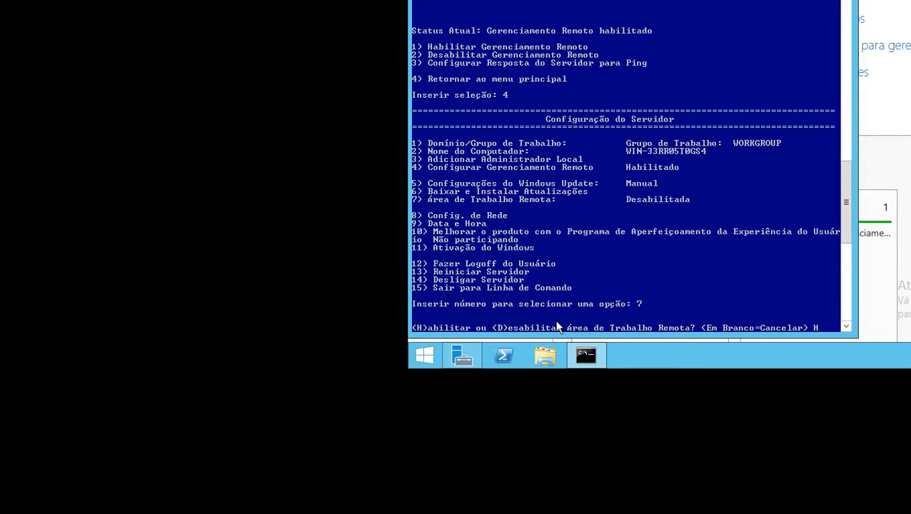
pyautogui.press('Return')
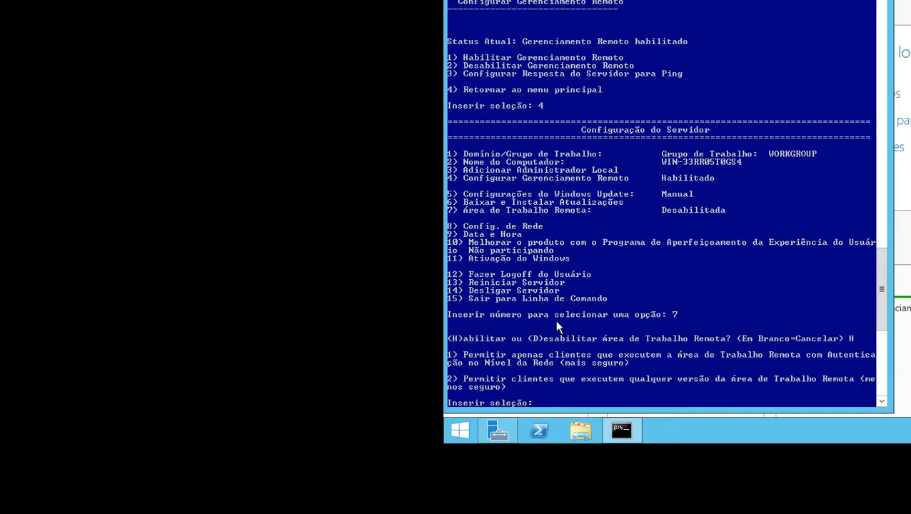
pyautogui.press('Return')
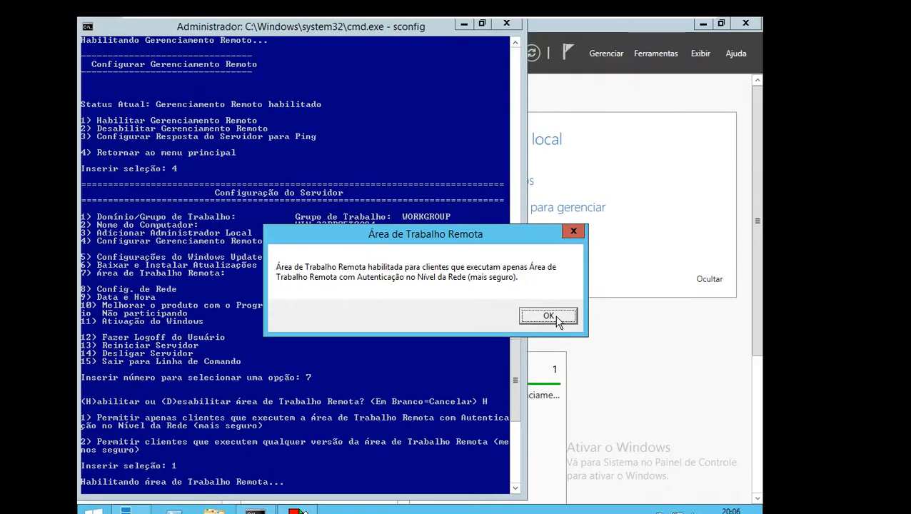
pyautogui.click(556, 316)
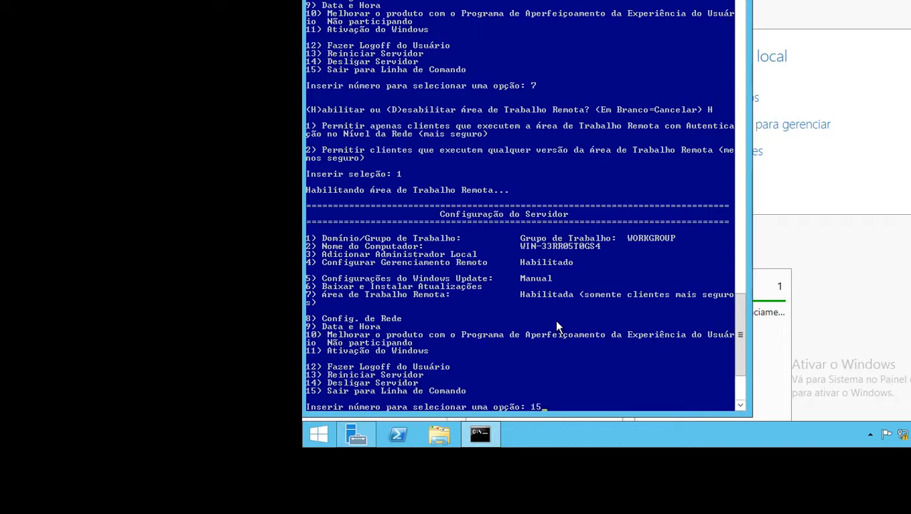
# Exit sconfig to the command line, run IPCONFIG /ALL, and compare the server's addressing with the Packet Tracer diagram
pyautogui.press('Return')
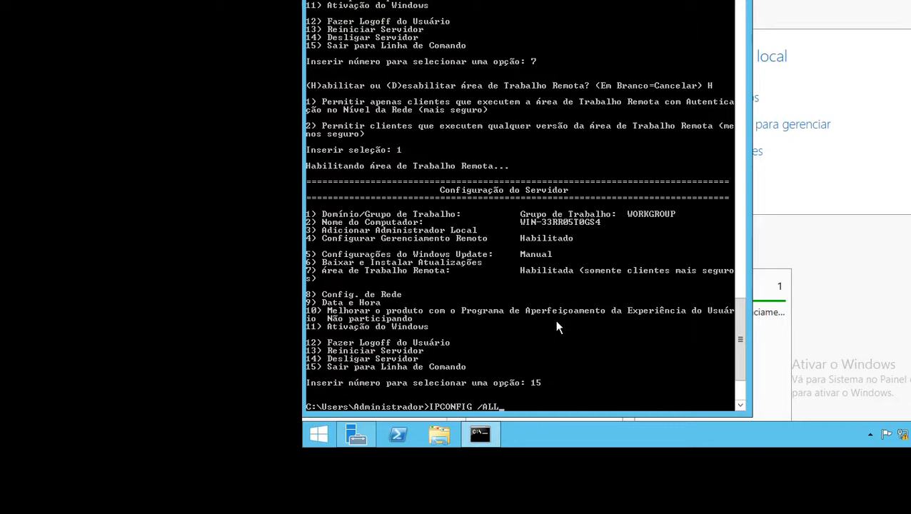
pyautogui.write('IPCONFIG /ALL')
pyautogui.press('Return')
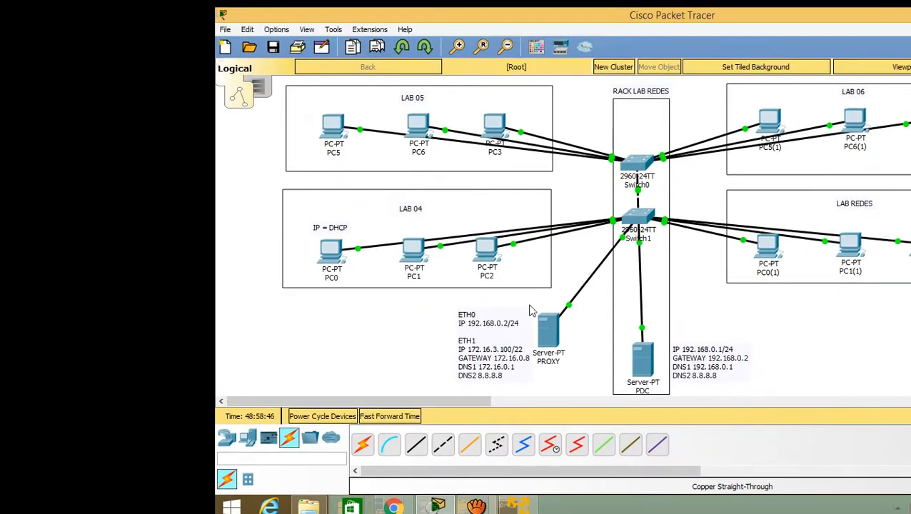
pyautogui.hotkey('alt', 'Tab')
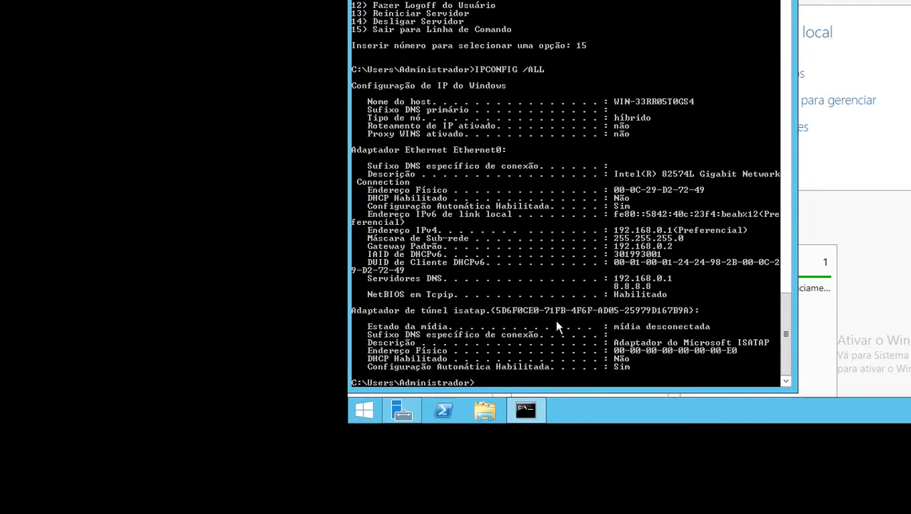
# Close the command line and Server Manager, and set the server's screen resolution to 1366 × 768, keeping the change
pyautogui.press('Return')
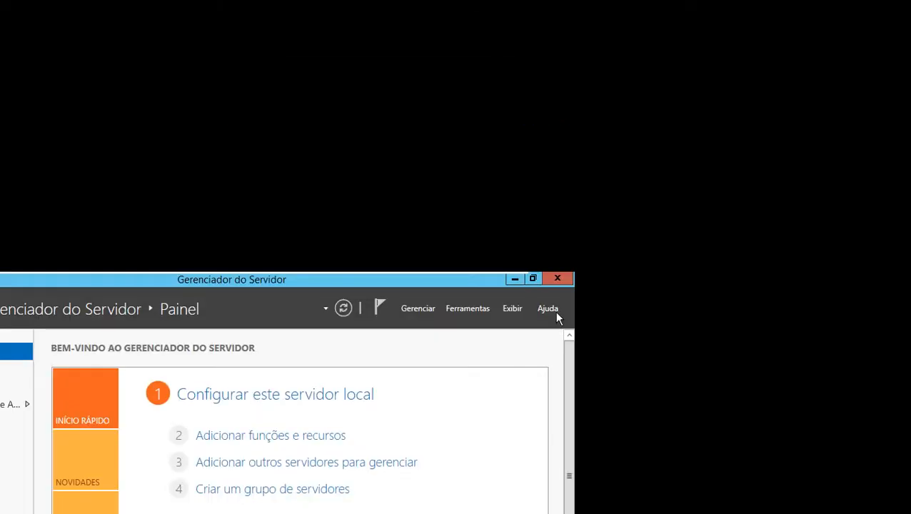
pyautogui.click(556, 322)
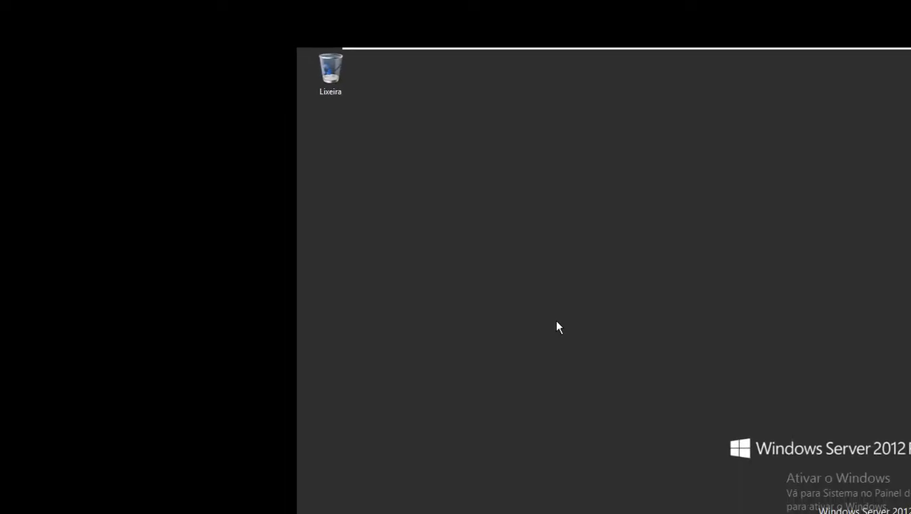
pyautogui.rightClick(558, 328)
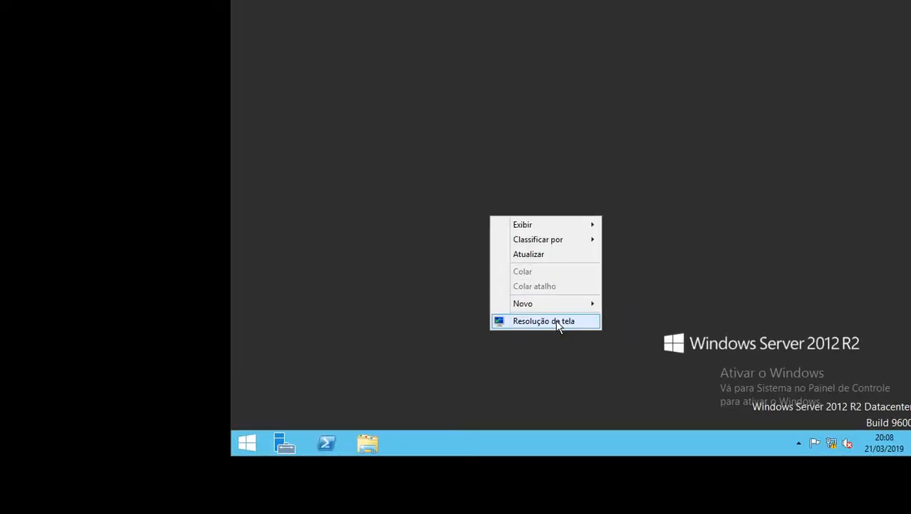
pyautogui.click(558, 323)
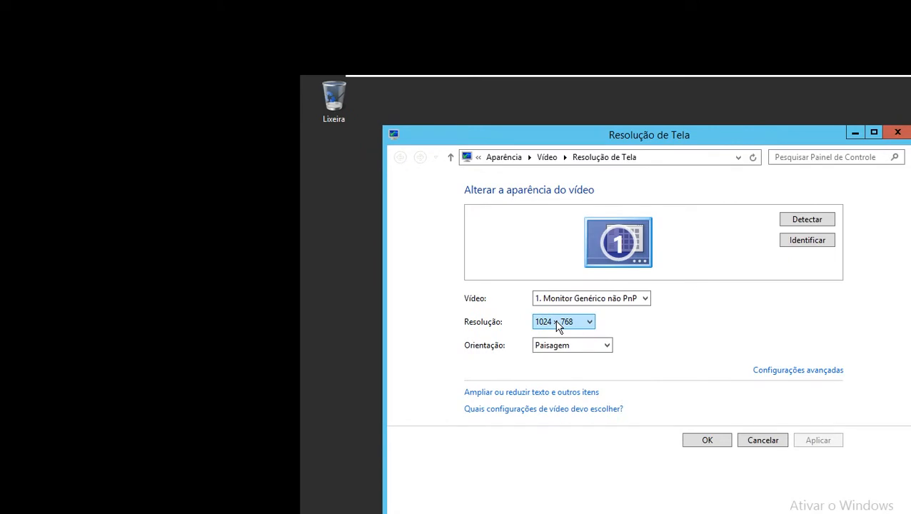
pyautogui.click(558, 322)
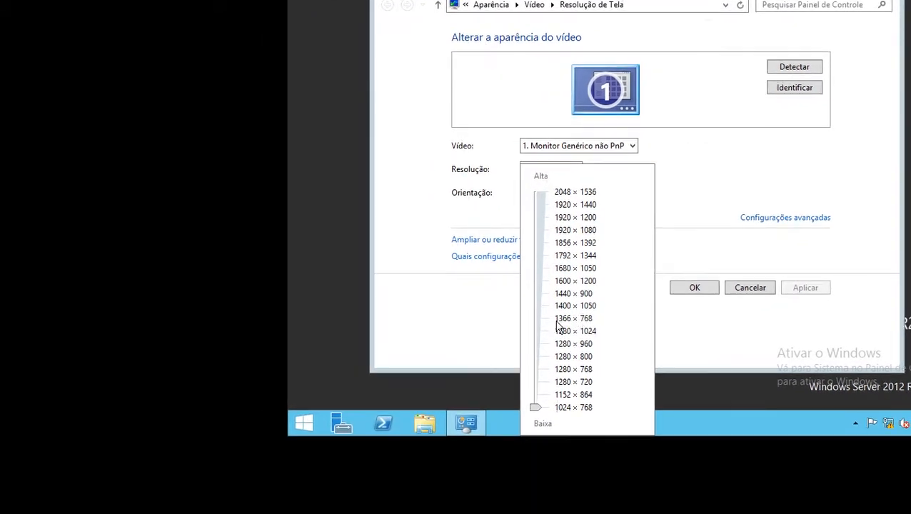
pyautogui.click(563, 323)
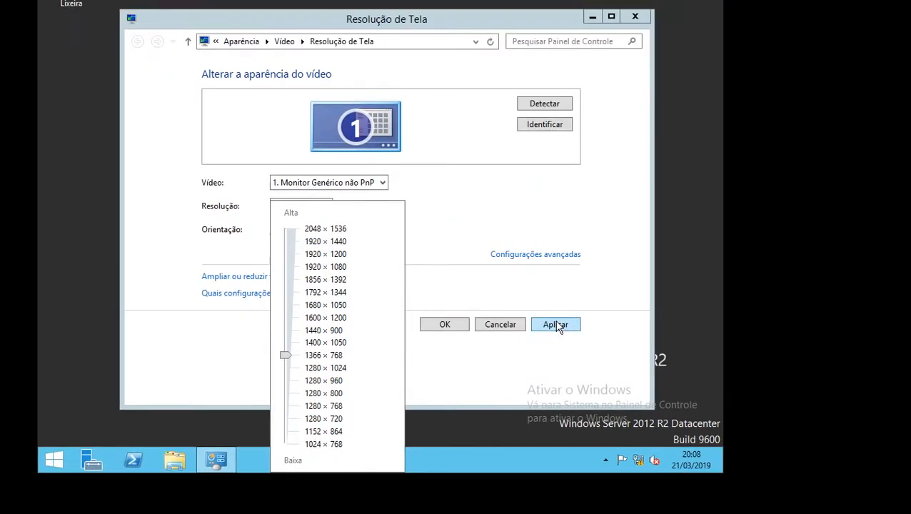
pyautogui.click(782, 289)
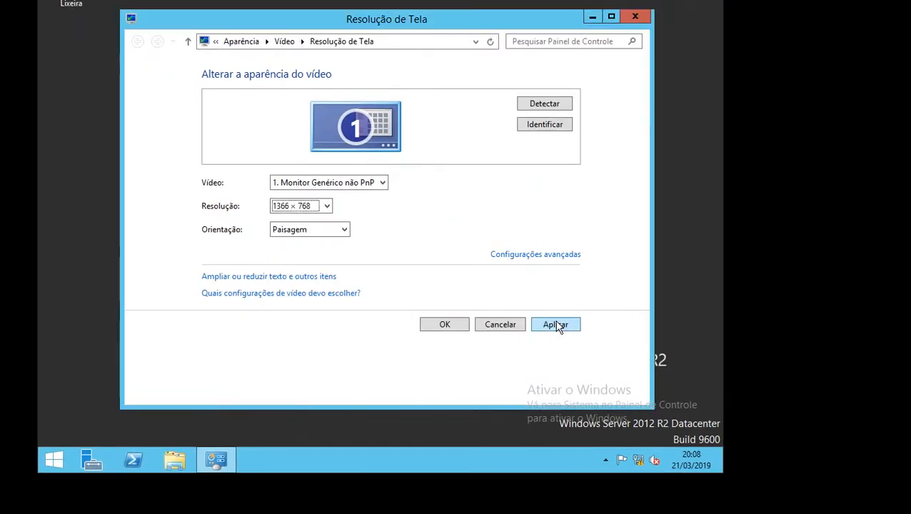
pyautogui.click(556, 326)
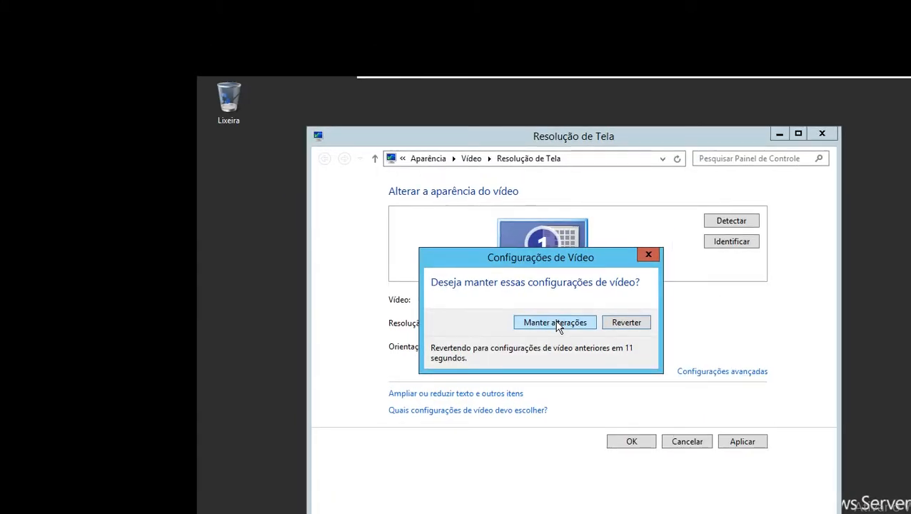
pyautogui.click(555, 323)
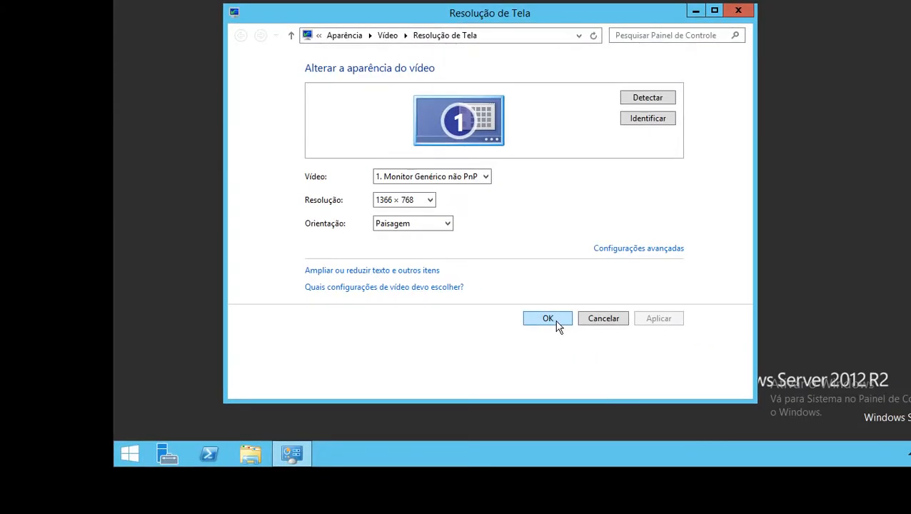
pyautogui.click(558, 323)
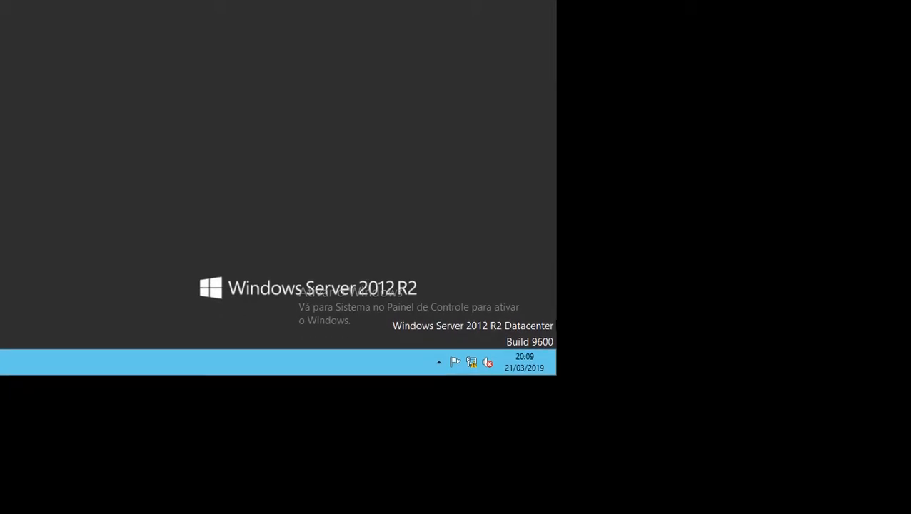
# Restart the server, giving "Hardware: manutenção (planejada)" as the reason
pyautogui.moveTo(517, 133)
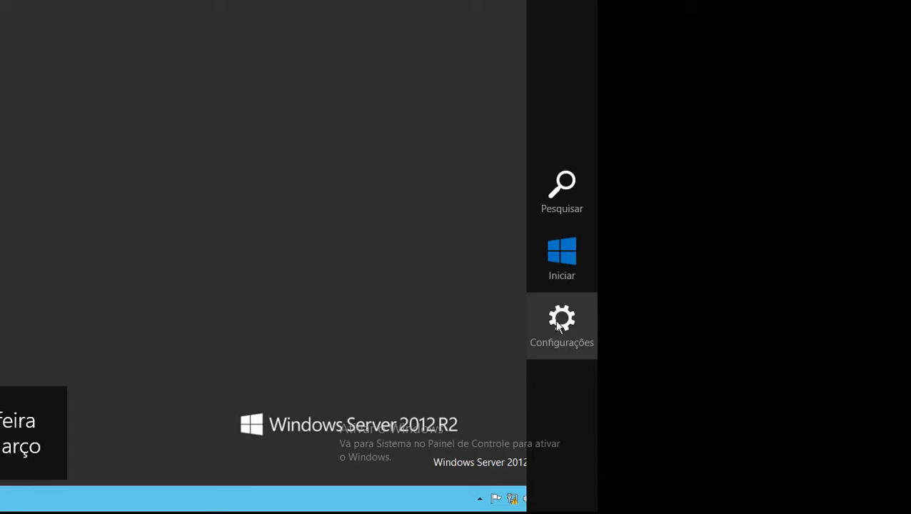
pyautogui.click(560, 325)
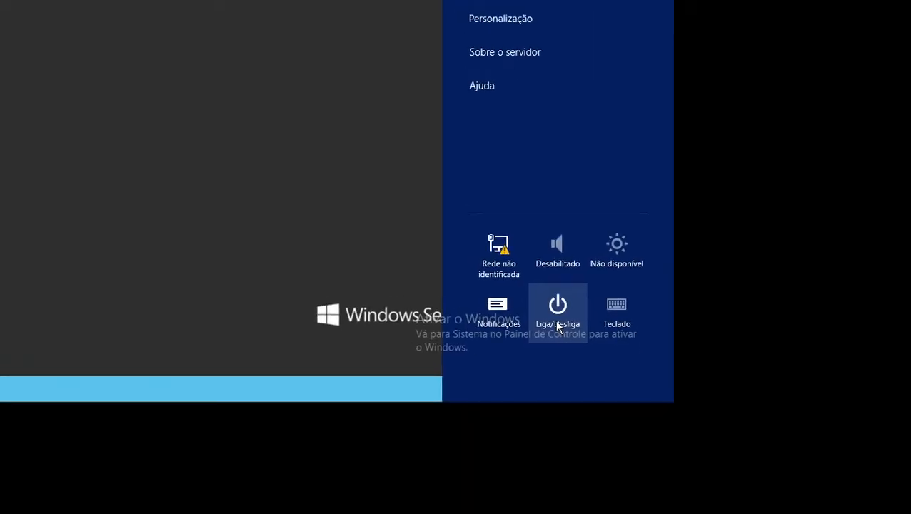
pyautogui.click(483, 429)
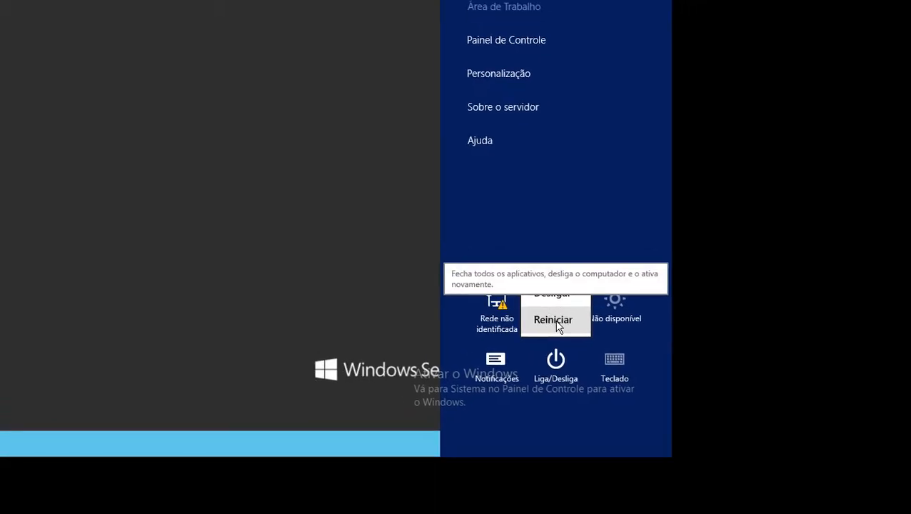
pyautogui.click(555, 322)
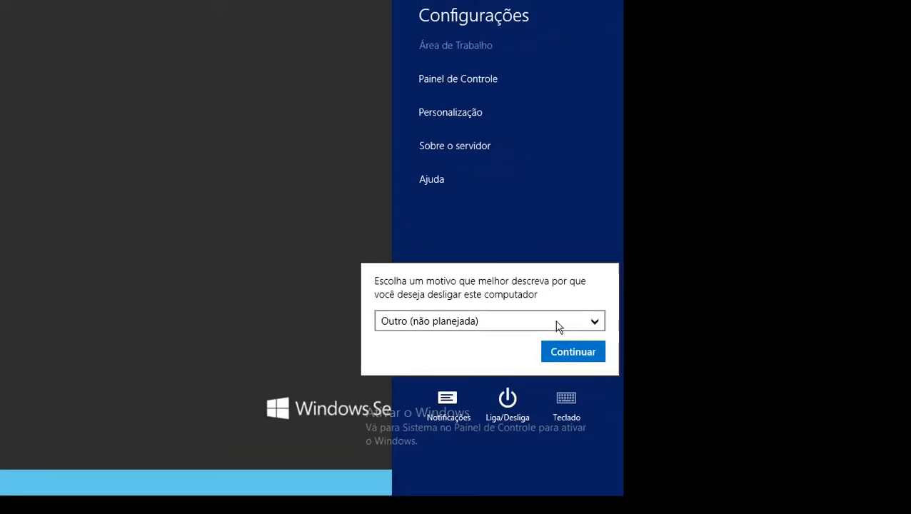
pyautogui.click(658, 322)
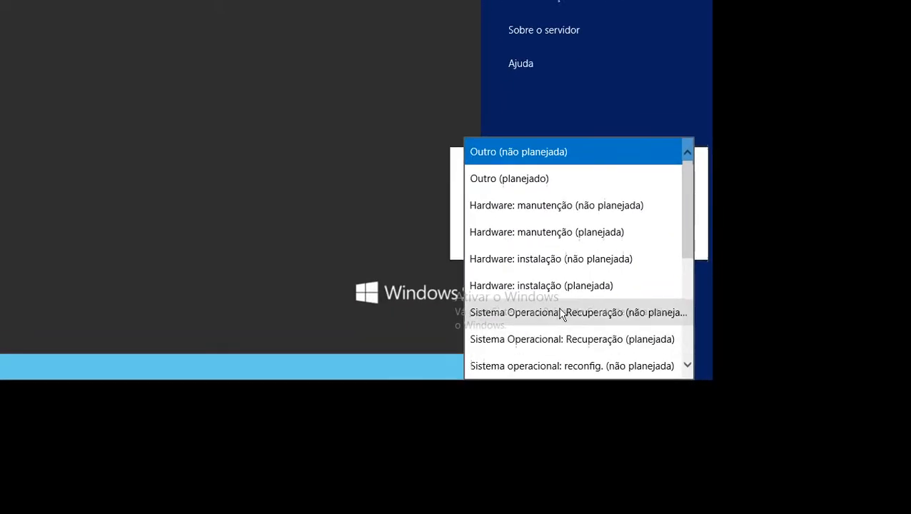
pyautogui.moveTo(560, 327); pyautogui.dragTo(562, 218)
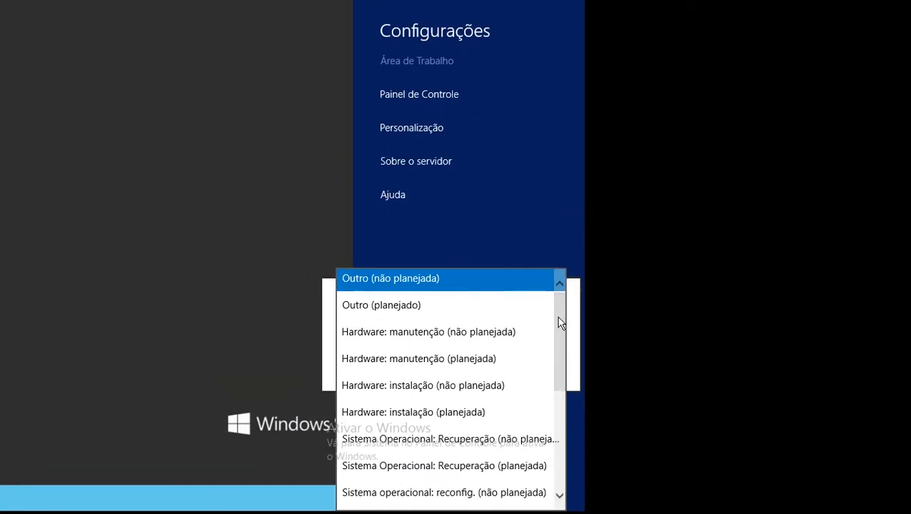
pyautogui.moveTo(571, 297); pyautogui.dragTo(571, 289)
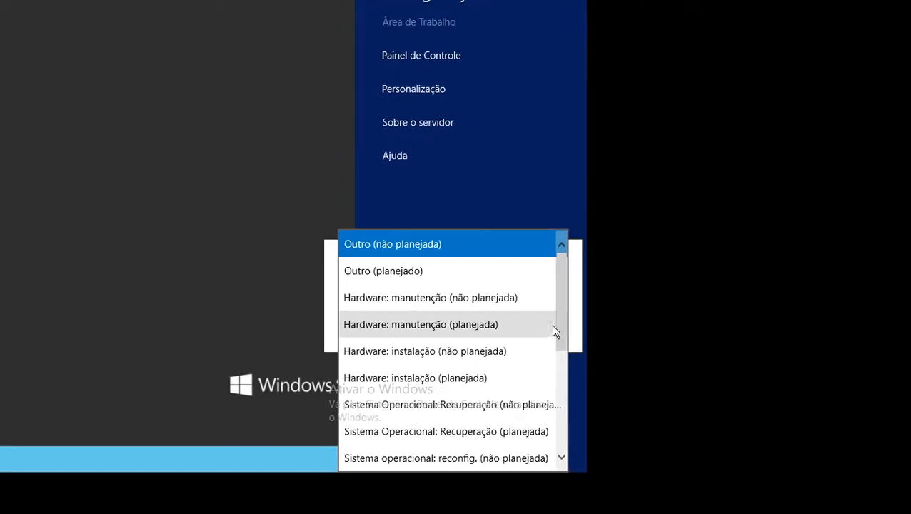
pyautogui.moveTo(558, 335); pyautogui.dragTo(562, 357)
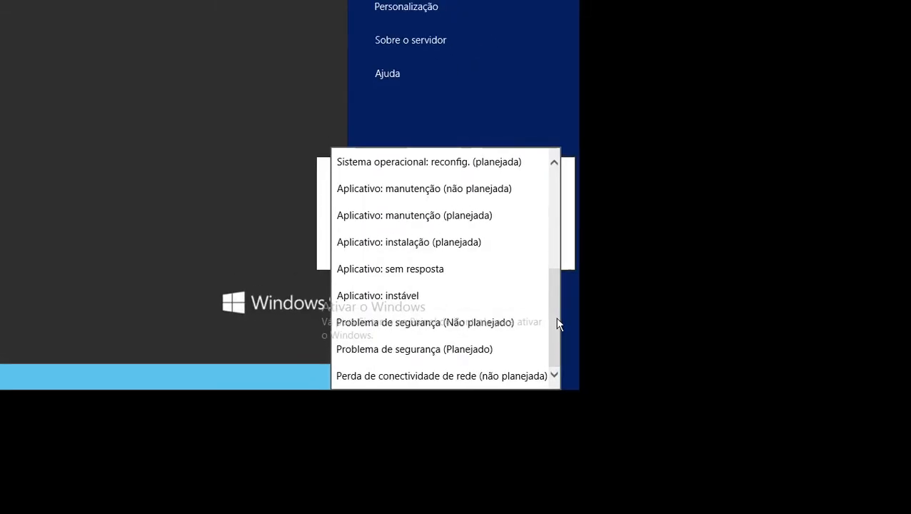
pyautogui.moveTo(558, 325); pyautogui.dragTo(556, 297)
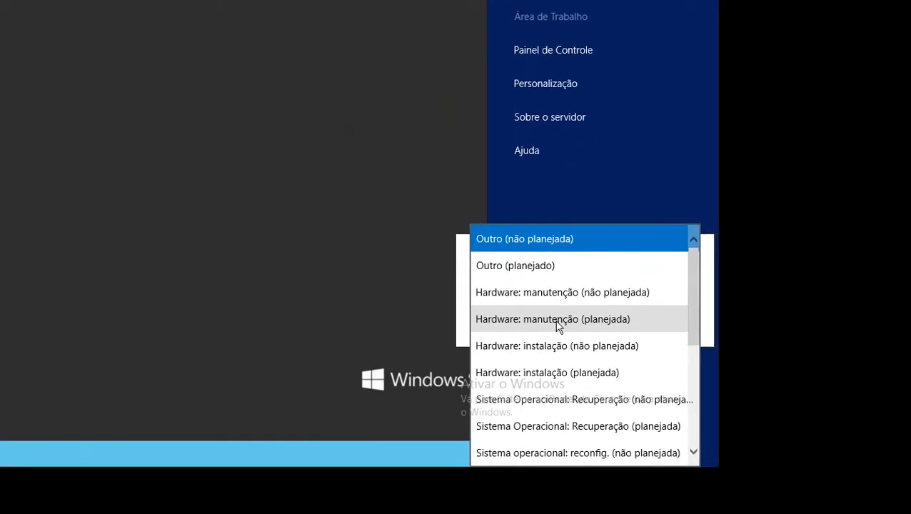
pyautogui.click(558, 319)
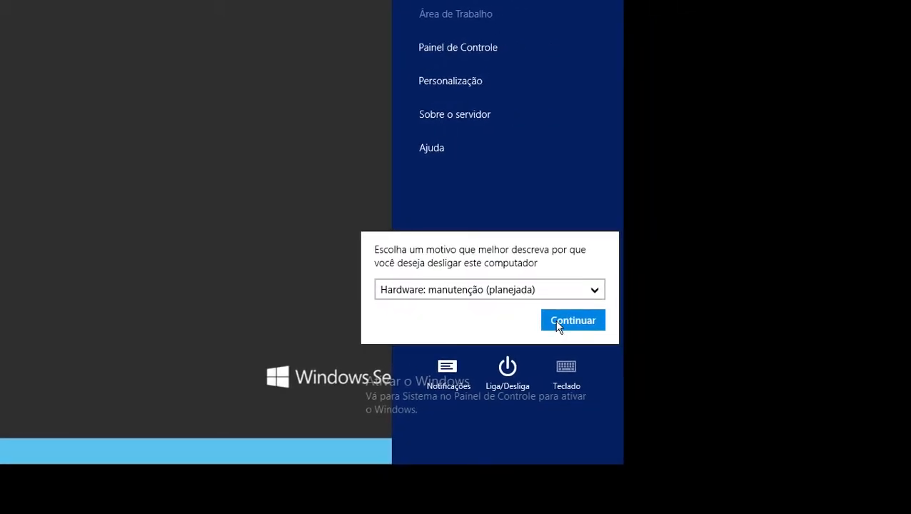
pyautogui.click(559, 322)
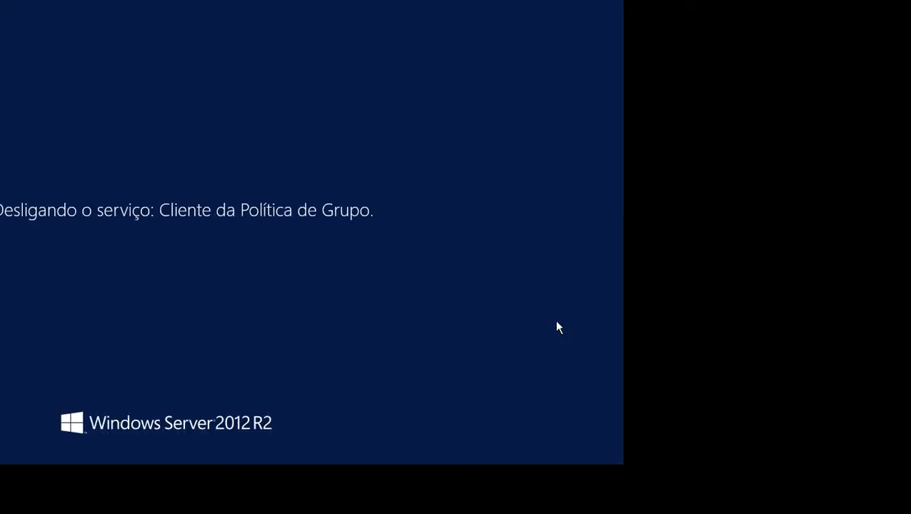
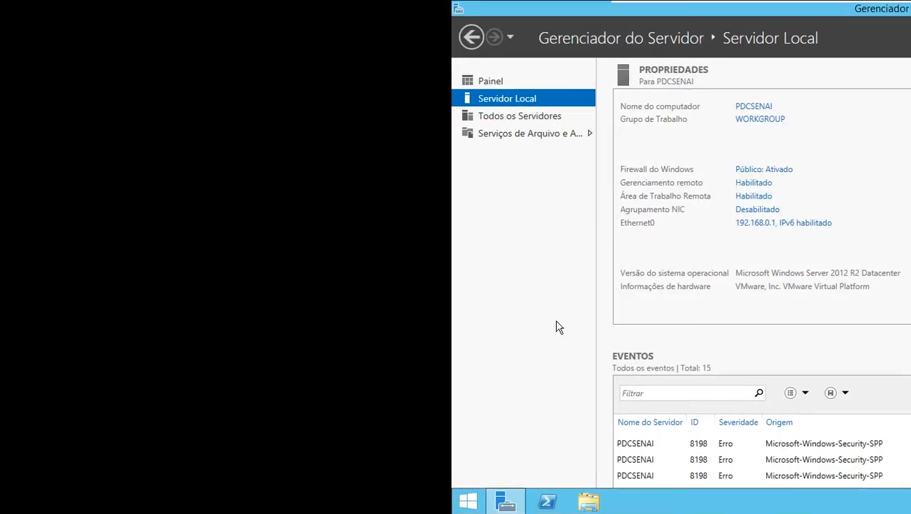
# Run ipconfig /all and hostname in a command prompt, check the server's name and IP addressing, and get the prompt out of the way
pyautogui.press('super+r')
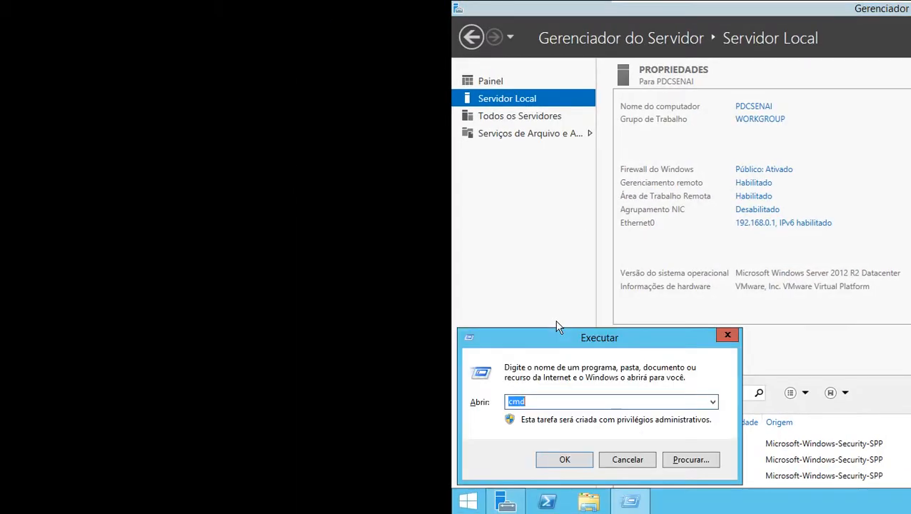
pyautogui.press('Return')
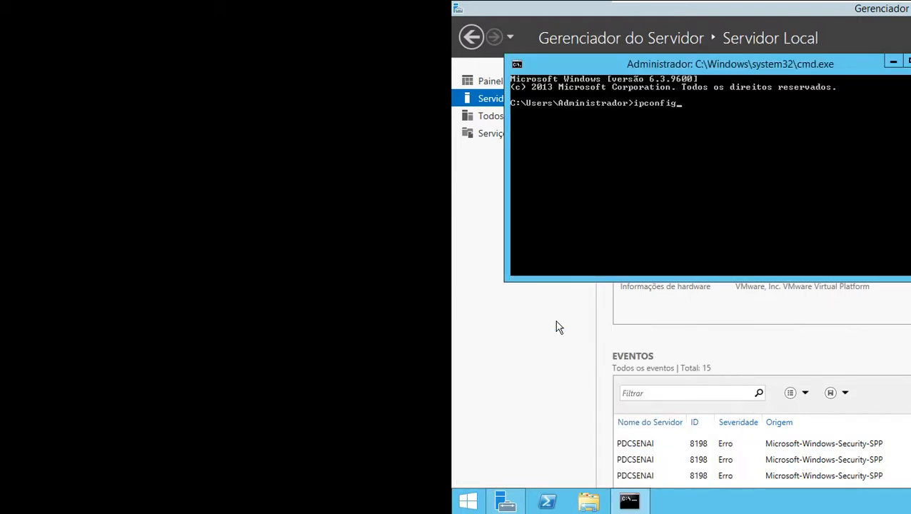
pyautogui.write('ipconfig /all')
pyautogui.press('Return')
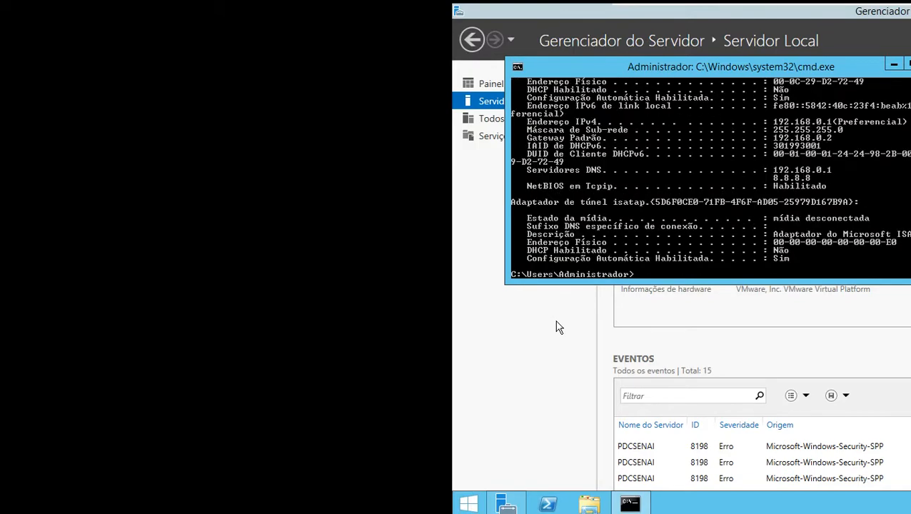
pyautogui.scroll(6, 639, 191)
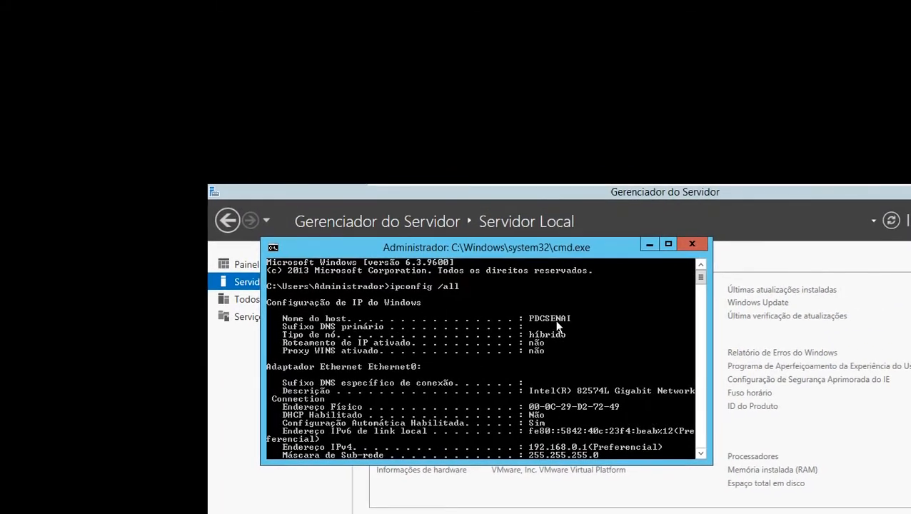
pyautogui.scroll(-7, 559, 326)
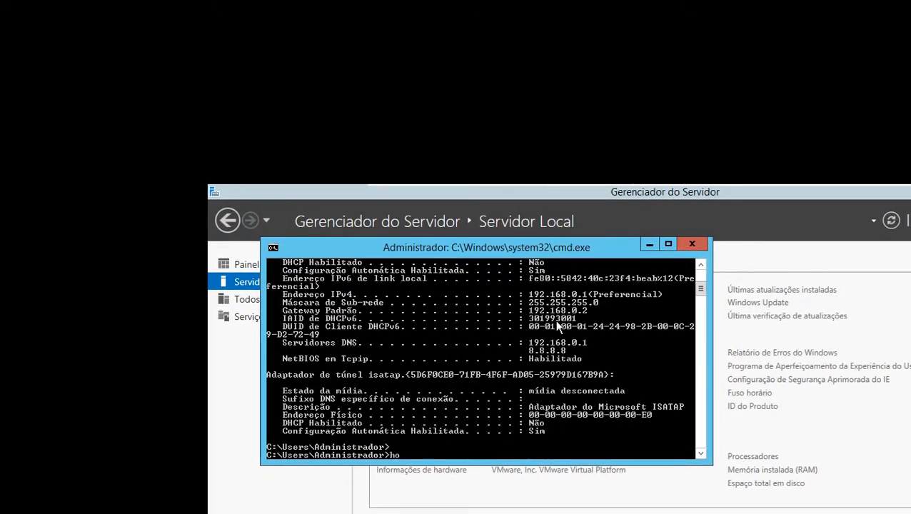
pyautogui.press('Return')
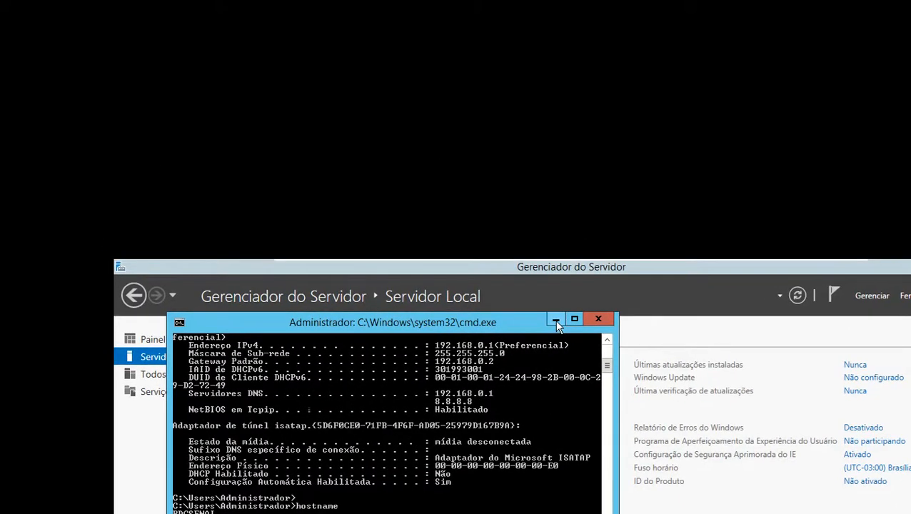
pyautogui.click(557, 321)
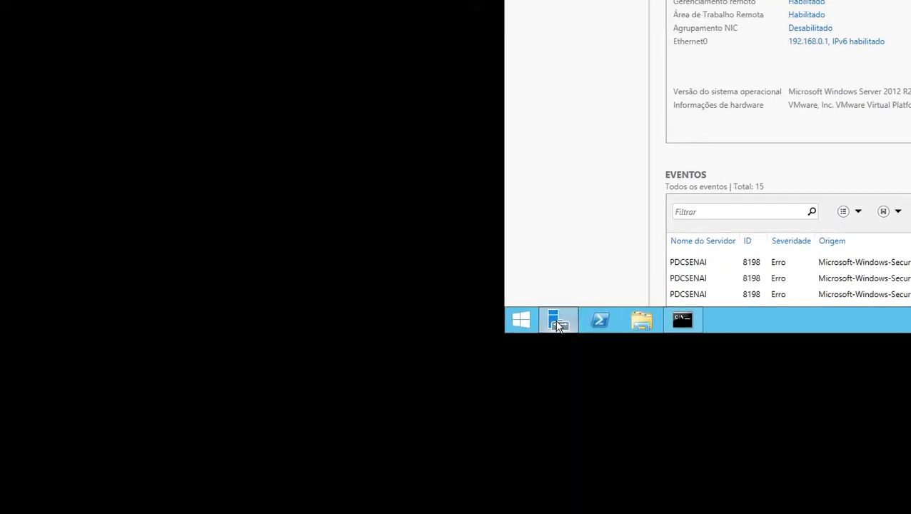
# Launch Internet Explorer and accept its recommended security, privacy and compatibility settings, keeping Do Not Track requests enabled
pyautogui.click(512, 323)
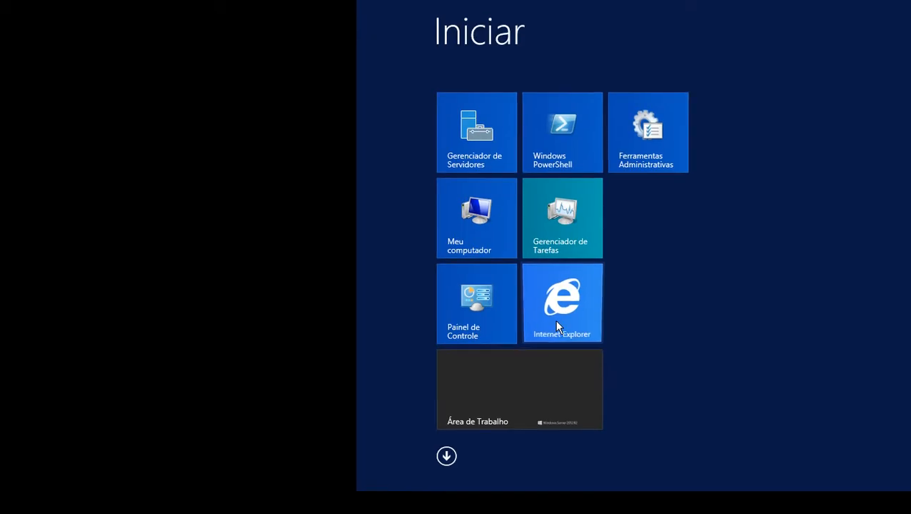
pyautogui.click(607, 326)
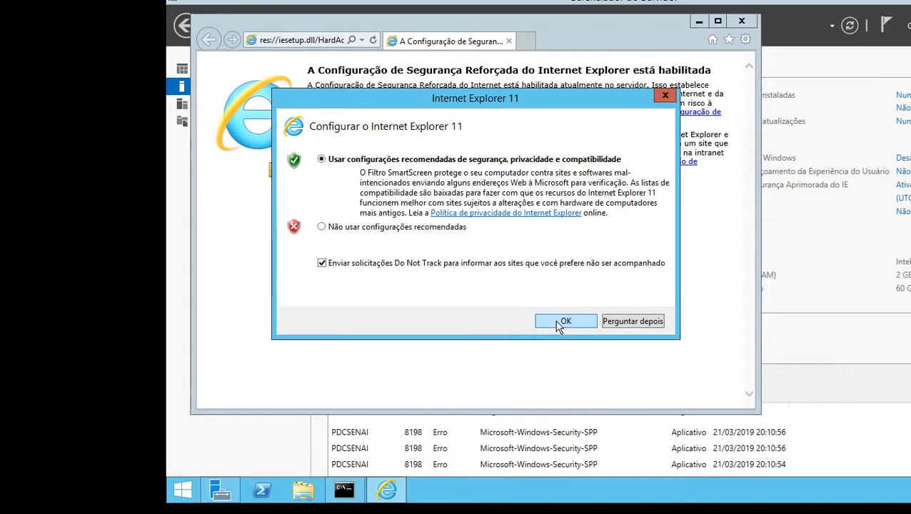
pyautogui.click(560, 322)
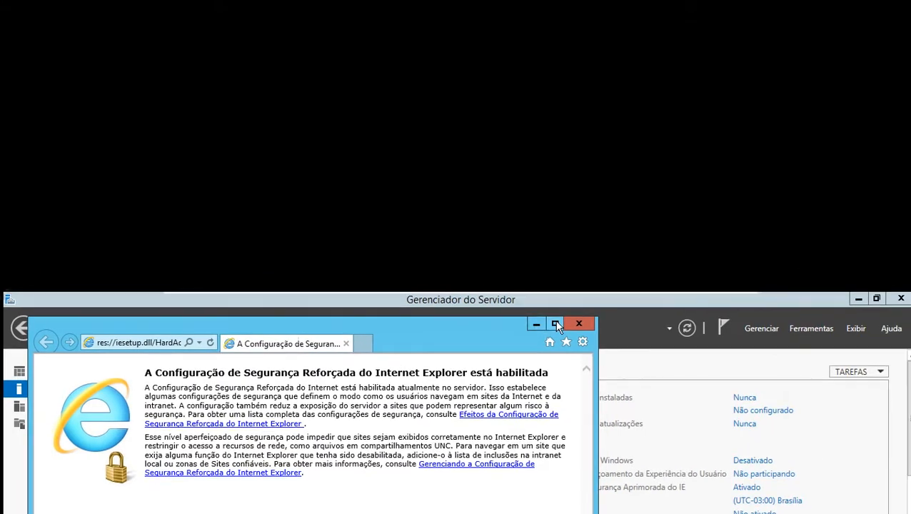
# Try to browse the internet in the maximized Internet Explorer, dismiss the resulting dialogs, and close the browser
pyautogui.click(557, 325)
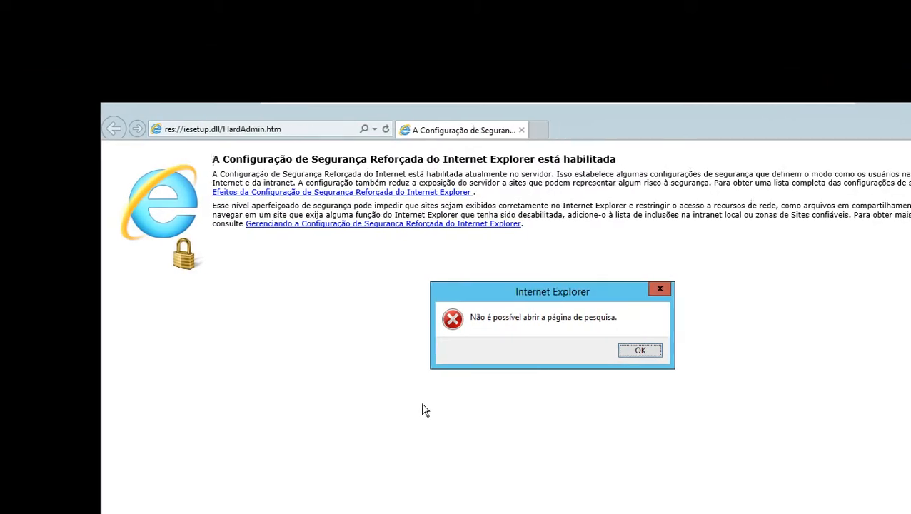
pyautogui.click(560, 323)
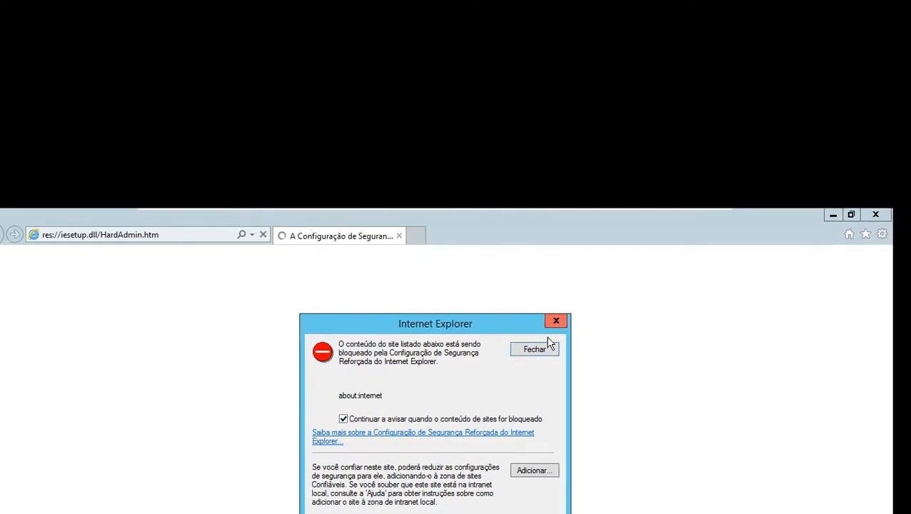
pyautogui.click(557, 331)
pyautogui.click(561, 325)
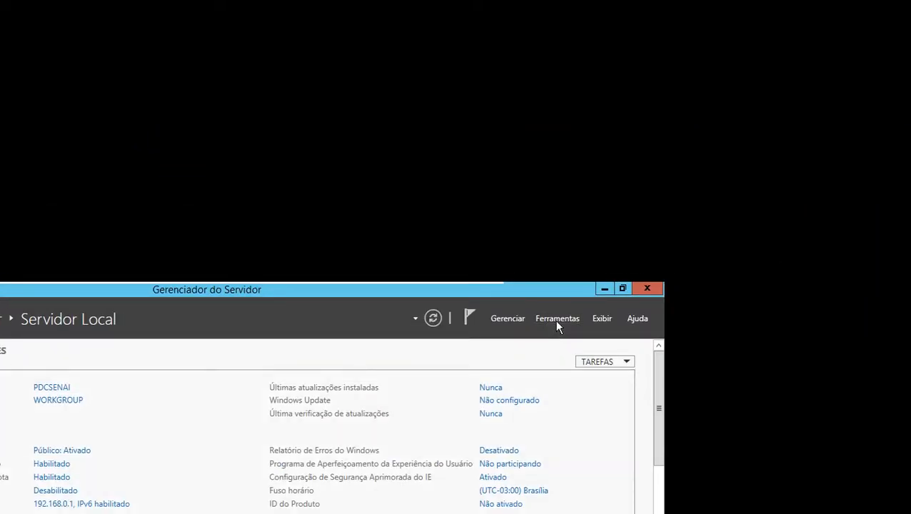
# Start adding roles and features from the Server Manager dashboard, choosing a role-based installation on the server PDCSENAI
pyautogui.click(558, 320)
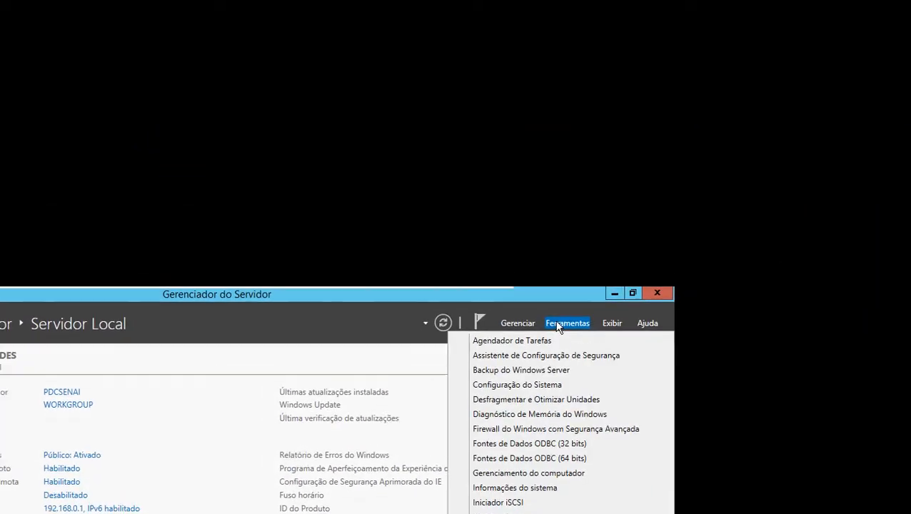
pyautogui.click(549, 320)
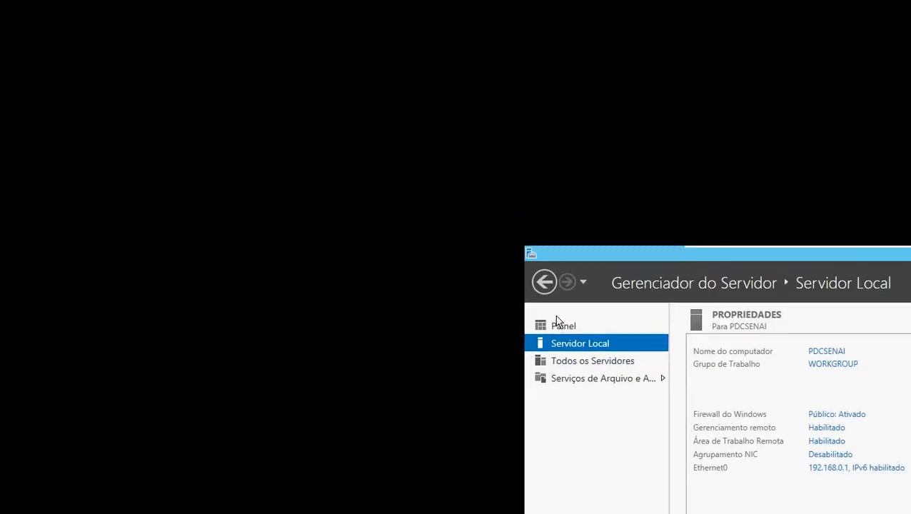
pyautogui.click(559, 325)
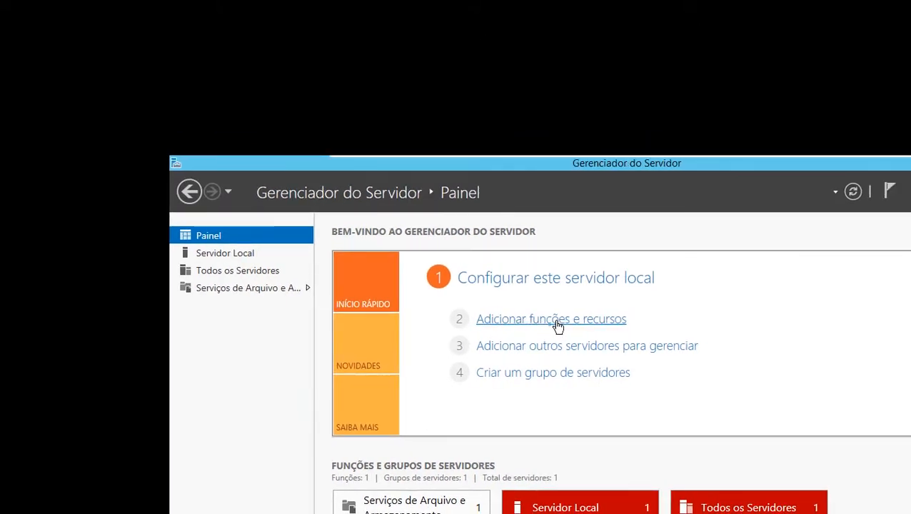
pyautogui.click(558, 320)
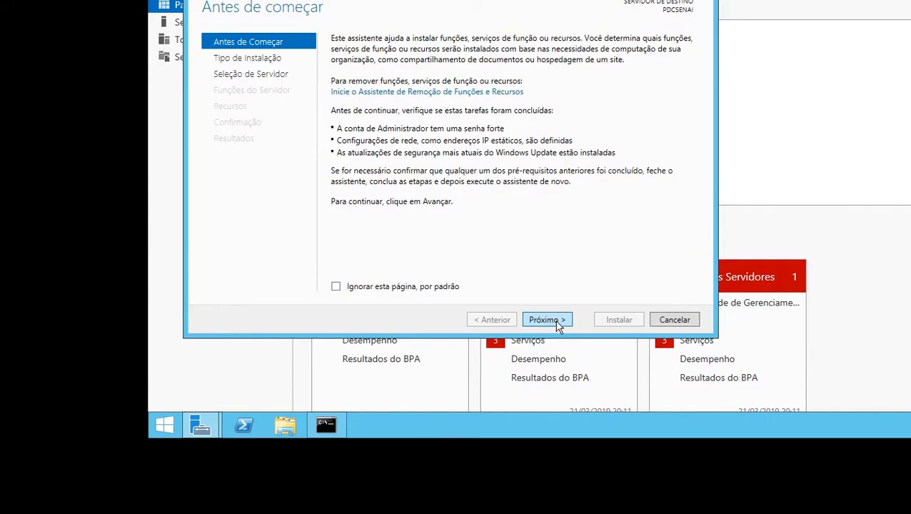
pyautogui.click(547, 320)
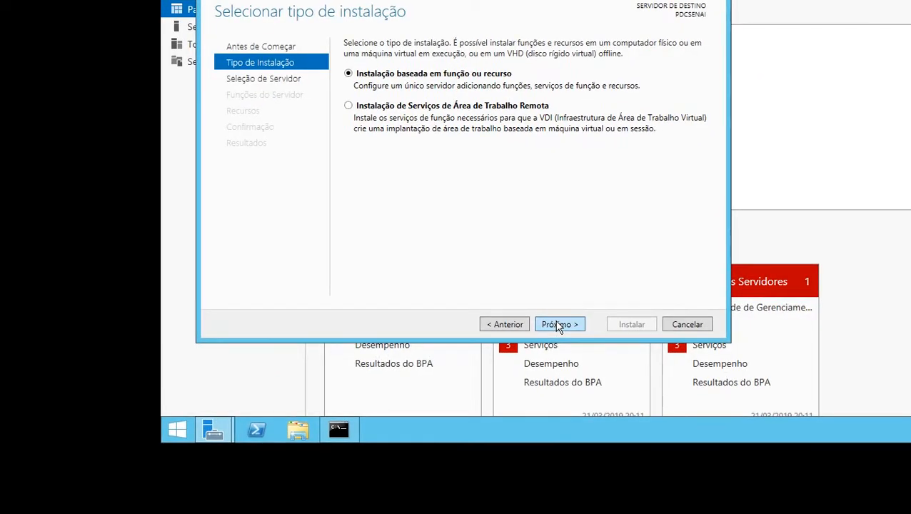
pyautogui.click(558, 325)
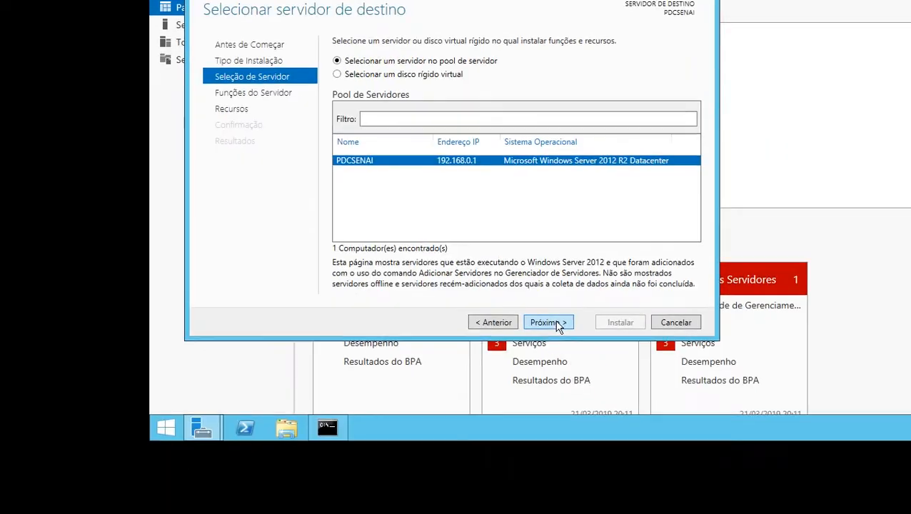
pyautogui.click(647, 387)
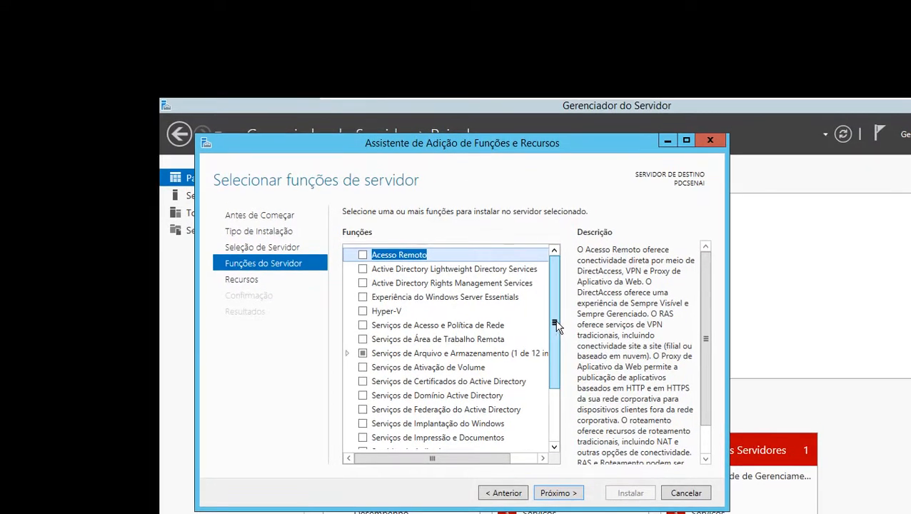
# Select the Serviços de Domínio Active Directory role, add its required features including the management tools, and continue to feature selection
pyautogui.moveTo(557, 326); pyautogui.dragTo(554, 306)
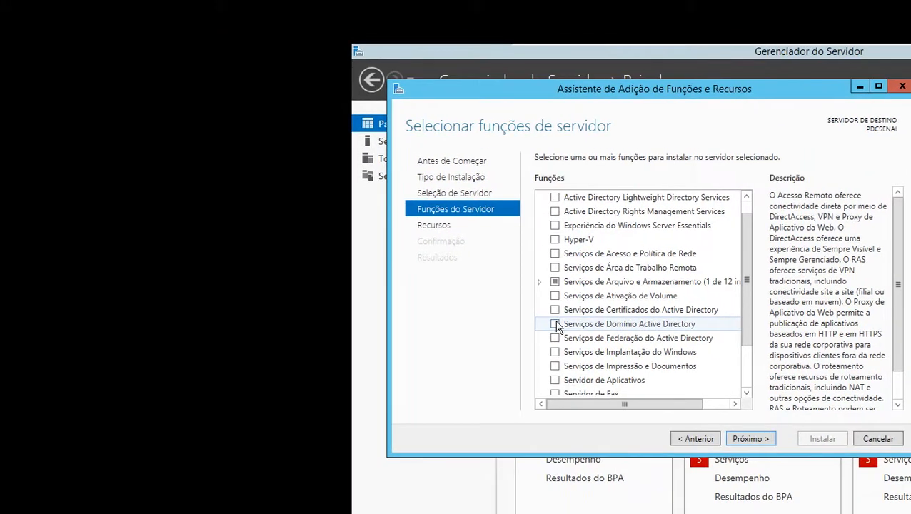
pyautogui.click(495, 320)
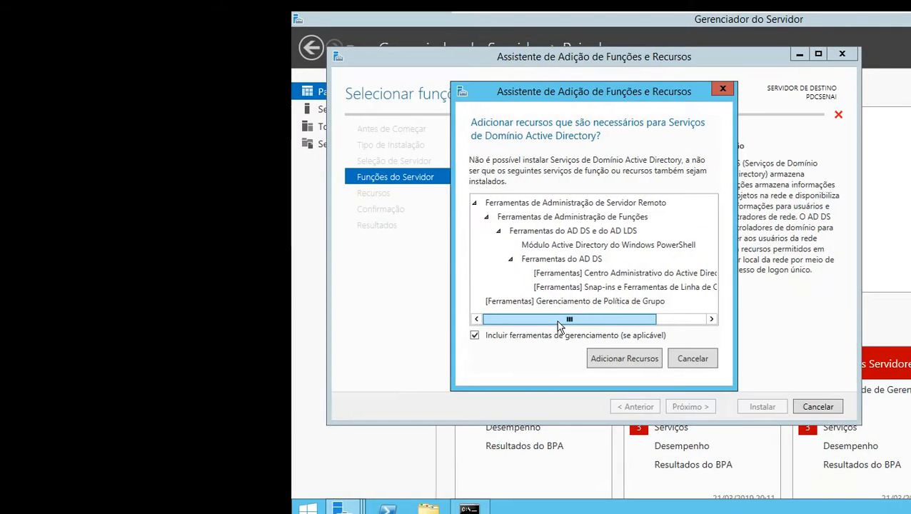
pyautogui.moveTo(492, 411); pyautogui.dragTo(508, 411)
pyautogui.moveTo(561, 327); pyautogui.dragTo(530, 322)
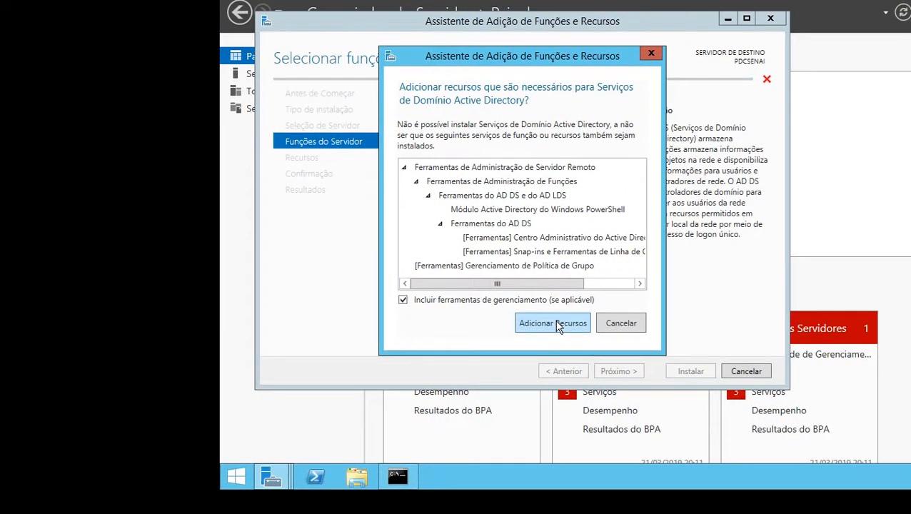
pyautogui.click(557, 325)
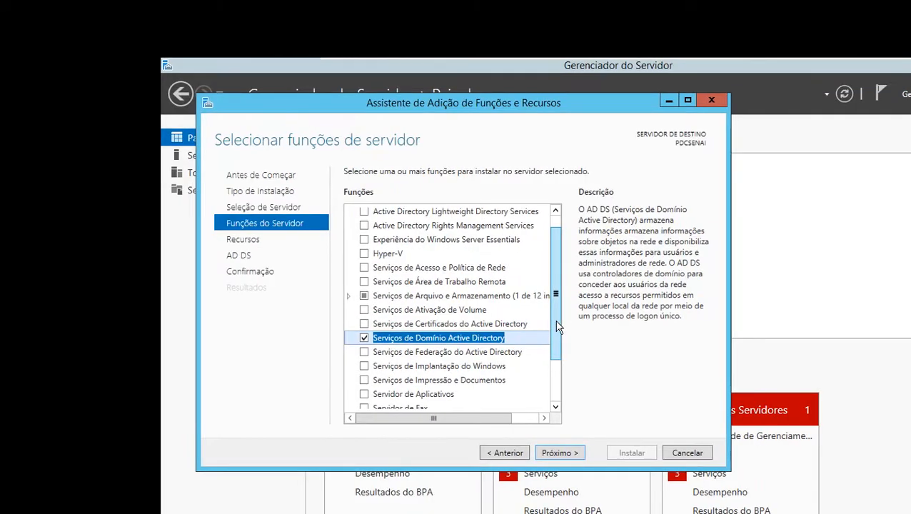
pyautogui.scroll(-1, 550, 321)
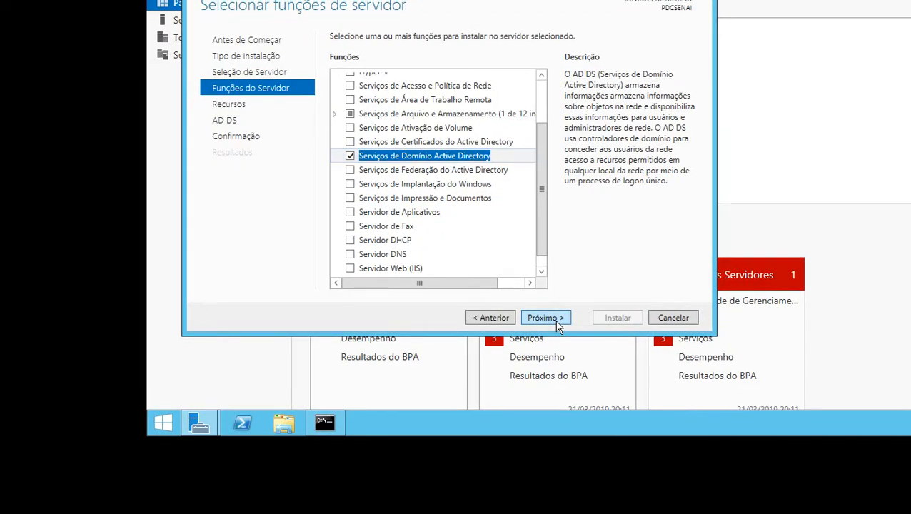
pyautogui.click(544, 317)
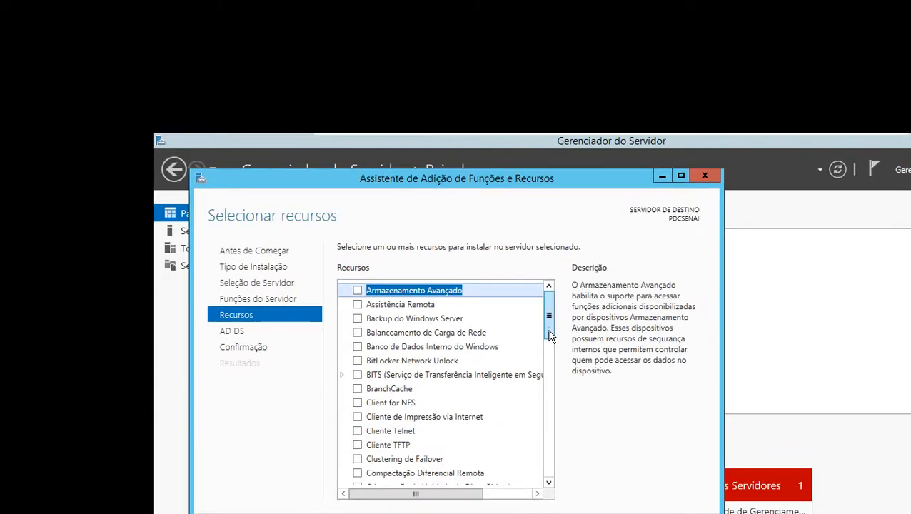
# Review the feature list without adding extras and install the Active Directory Domain Services role, leaving automatic restart off
pyautogui.moveTo(542, 122); pyautogui.dragTo(542, 124)
pyautogui.moveTo(558, 328); pyautogui.dragTo(559, 347)
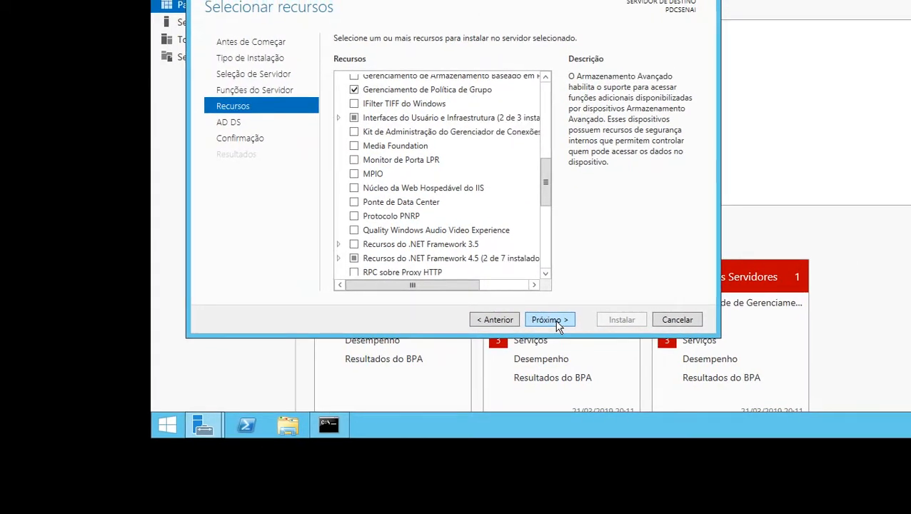
pyautogui.click(550, 320)
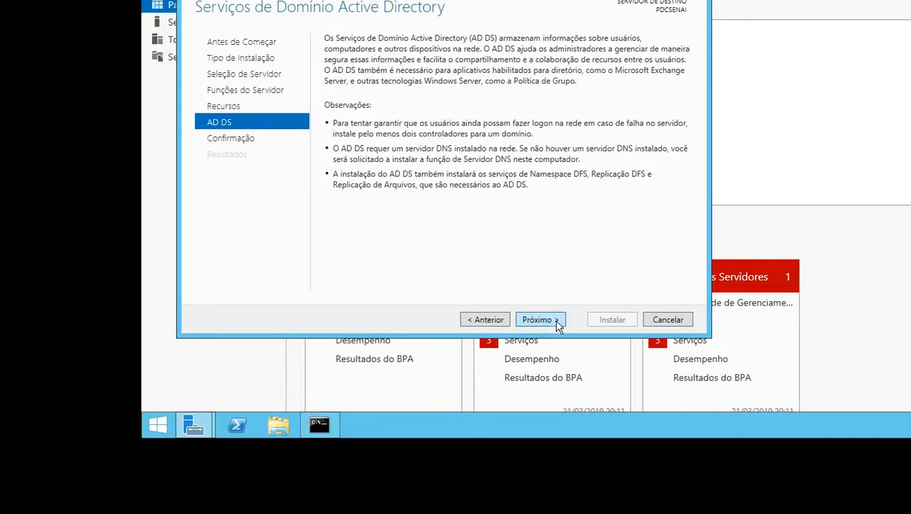
pyautogui.click(556, 321)
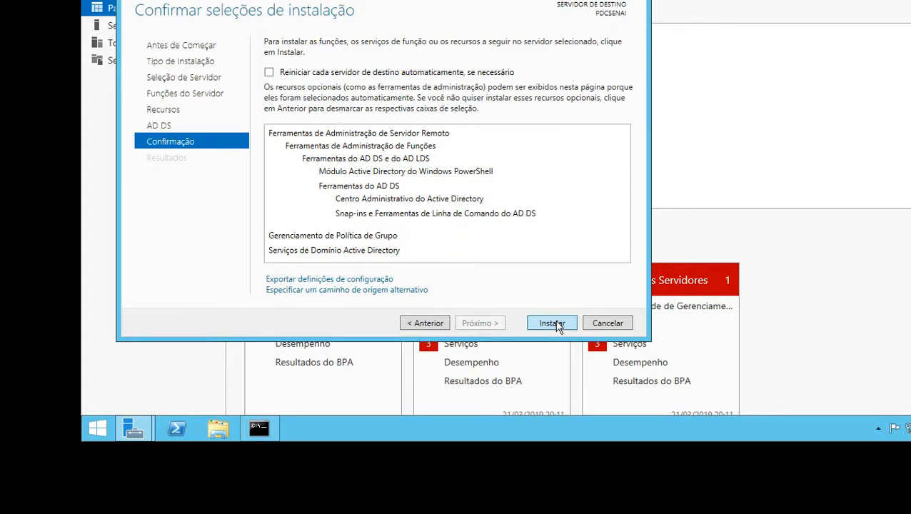
pyautogui.click(551, 324)
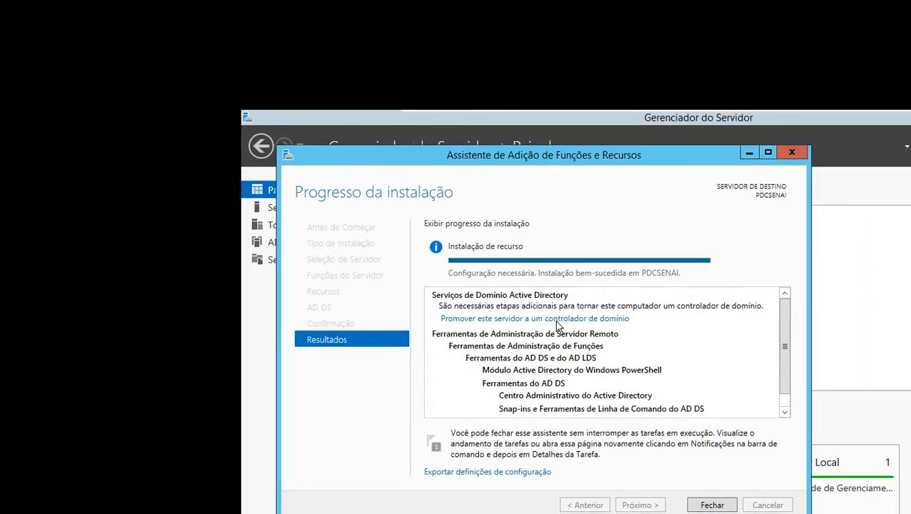
# Begin promoting the server to a domain controller, choosing a new forest with the root domain name senai.cepjsn
pyautogui.click(558, 320)
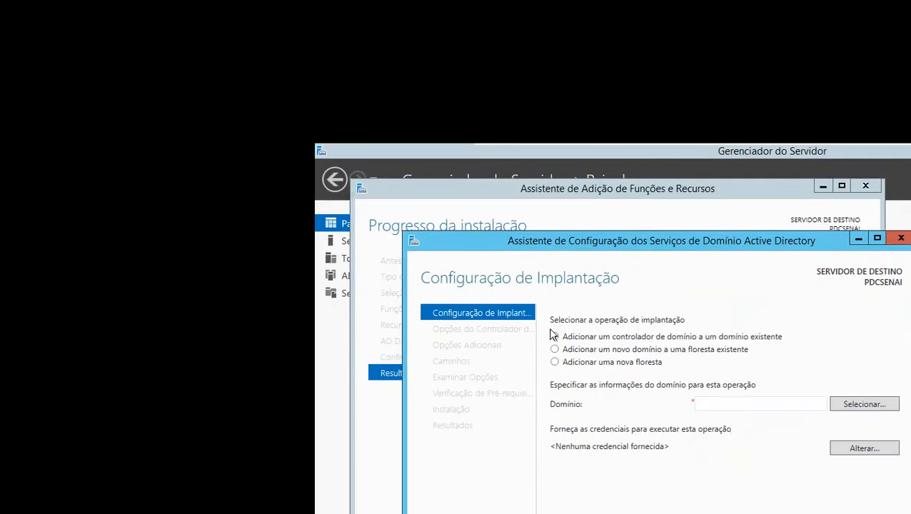
pyautogui.click(556, 326)
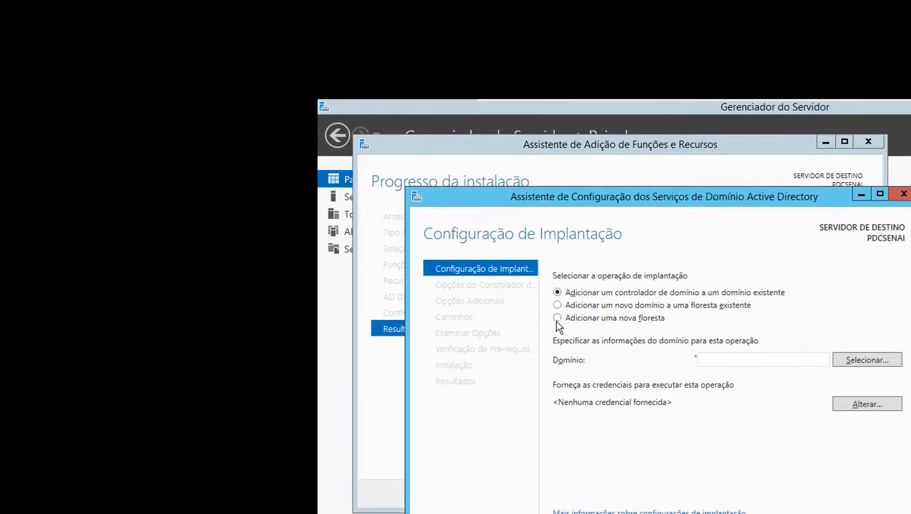
pyautogui.click(558, 318)
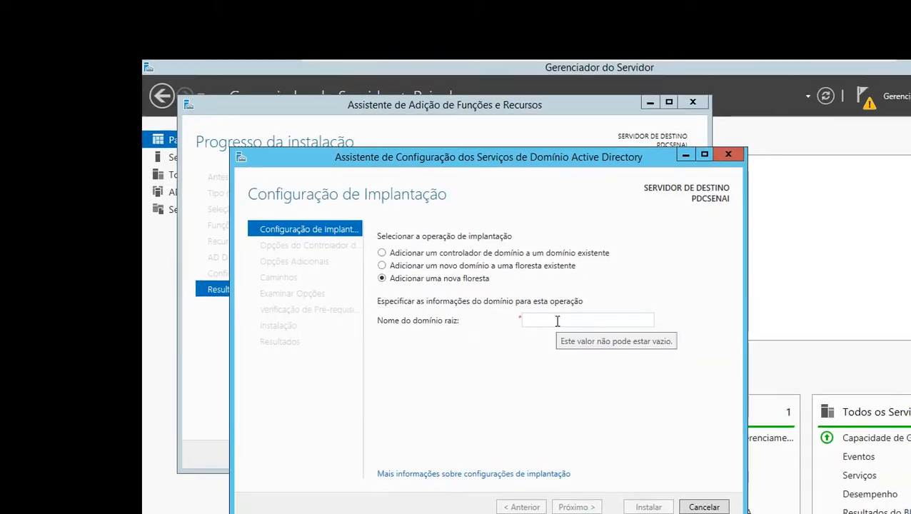
pyautogui.click(726, 362)
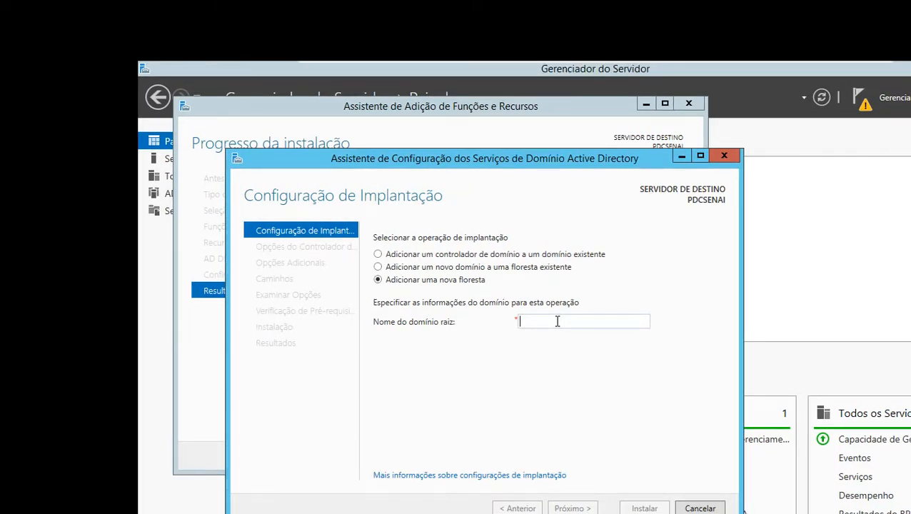
pyautogui.write('senai.cepjsn')
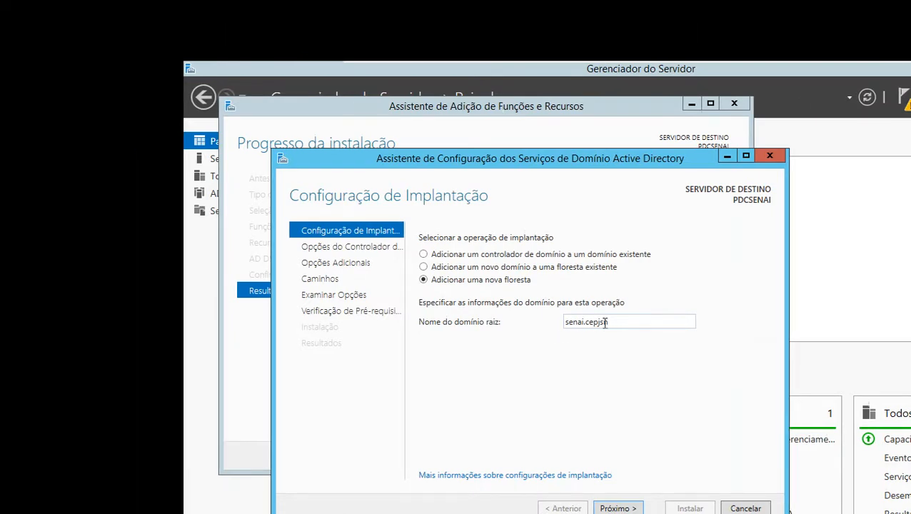
# Check the root domain name, keep it as senai.cepjsn, and continue to the domain controller options
pyautogui.doubleClick(565, 323)
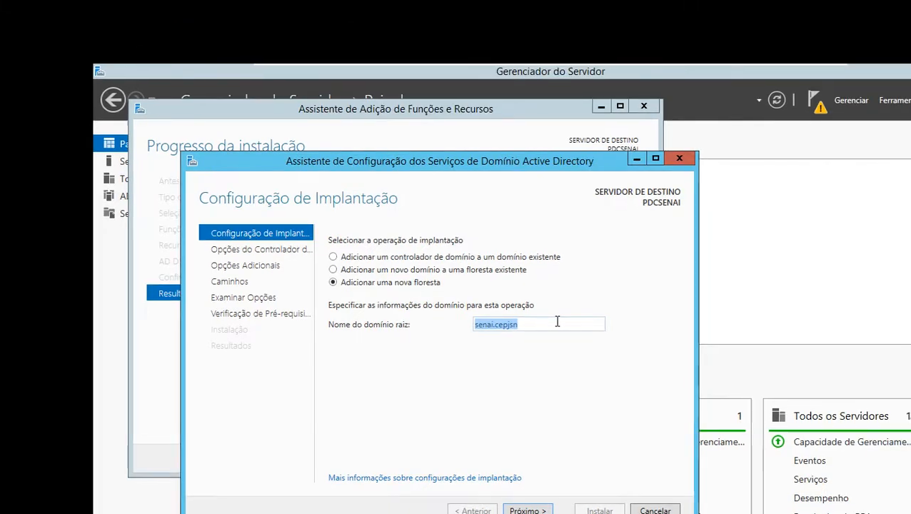
pyautogui.click(639, 284)
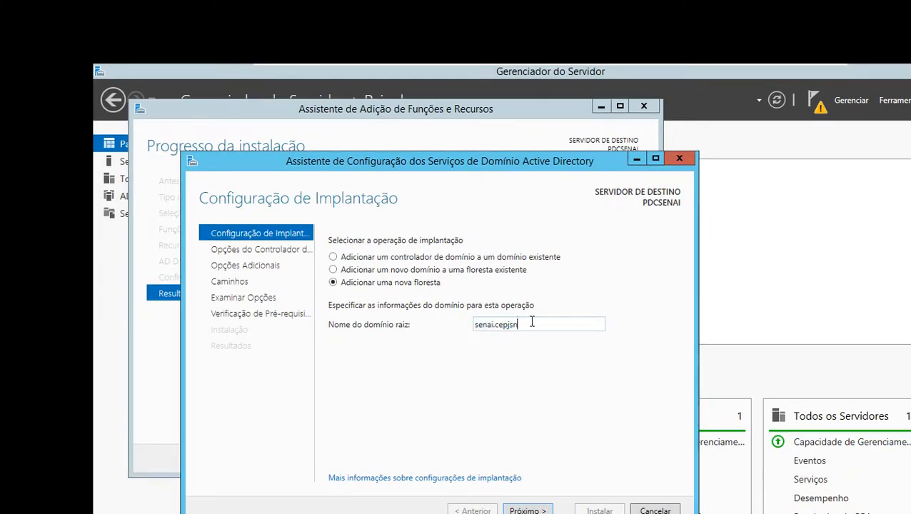
pyautogui.moveTo(532, 323); pyautogui.dragTo(472, 328)
pyautogui.click(474, 362)
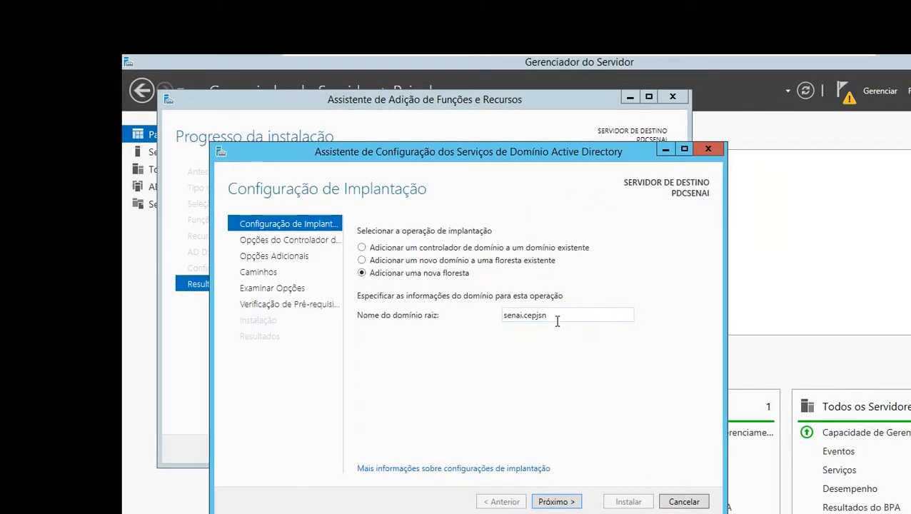
pyautogui.doubleClick(558, 321)
pyautogui.click(560, 406)
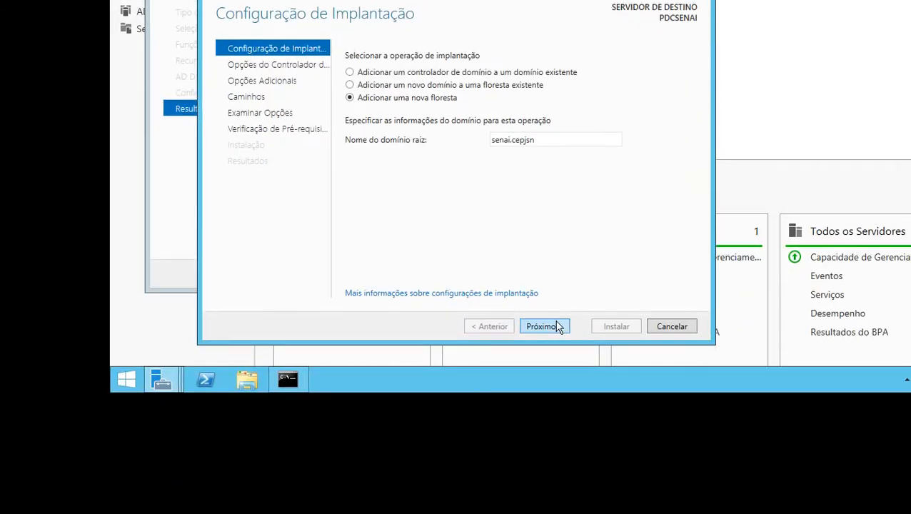
pyautogui.click(559, 327)
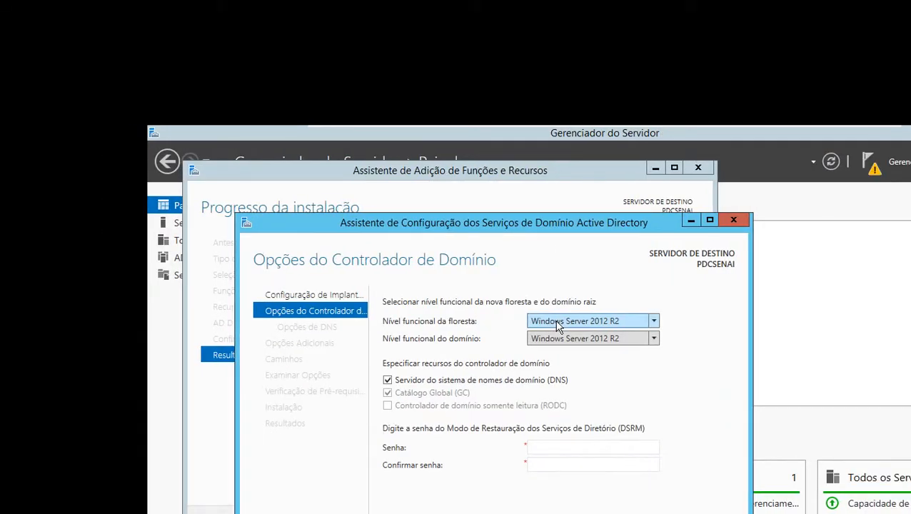
# Examine the functional levels available for the new forest and the root domain
pyautogui.click(558, 325)
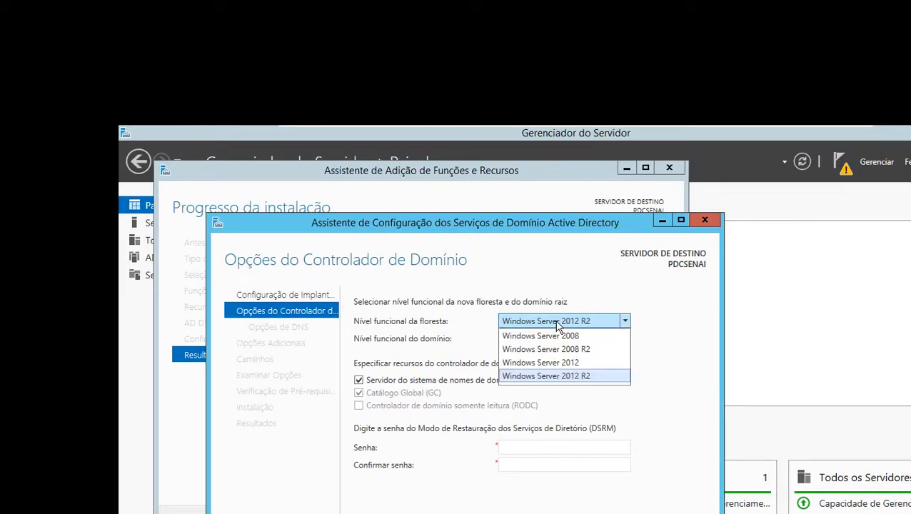
pyautogui.click(558, 325)
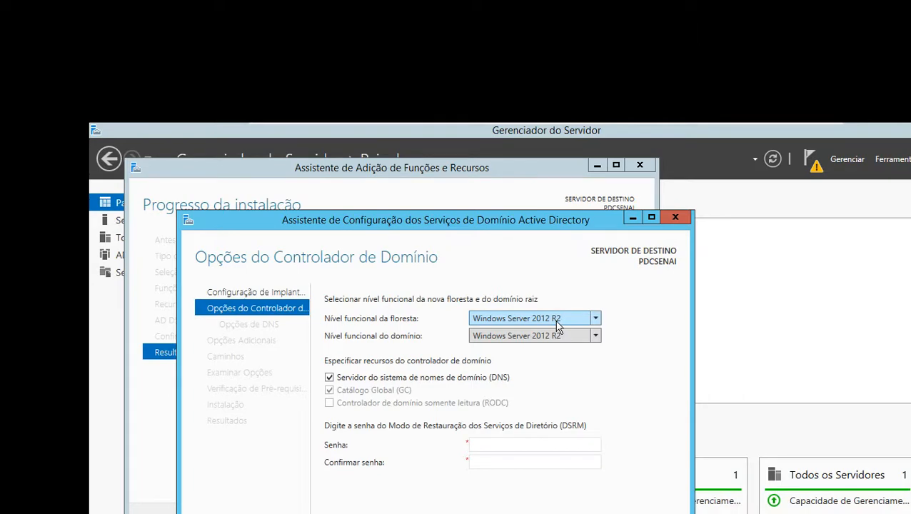
pyautogui.click(557, 325)
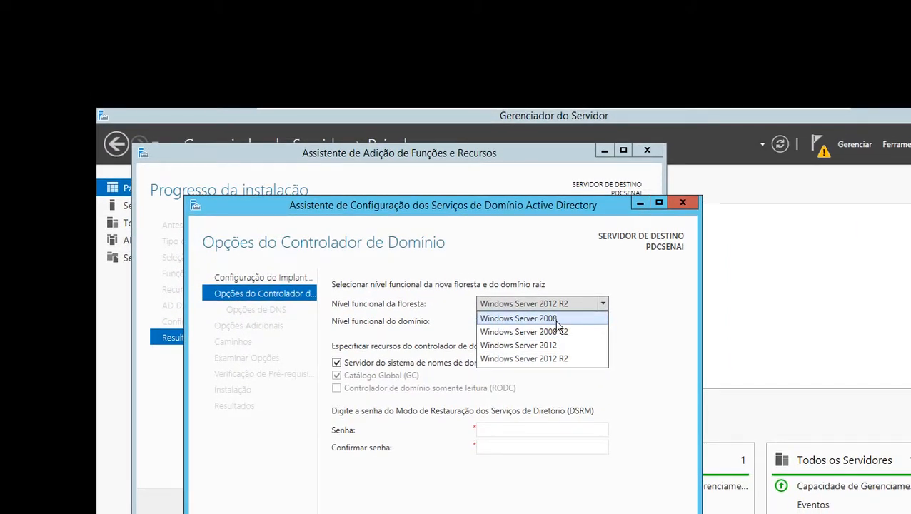
pyautogui.click(577, 308)
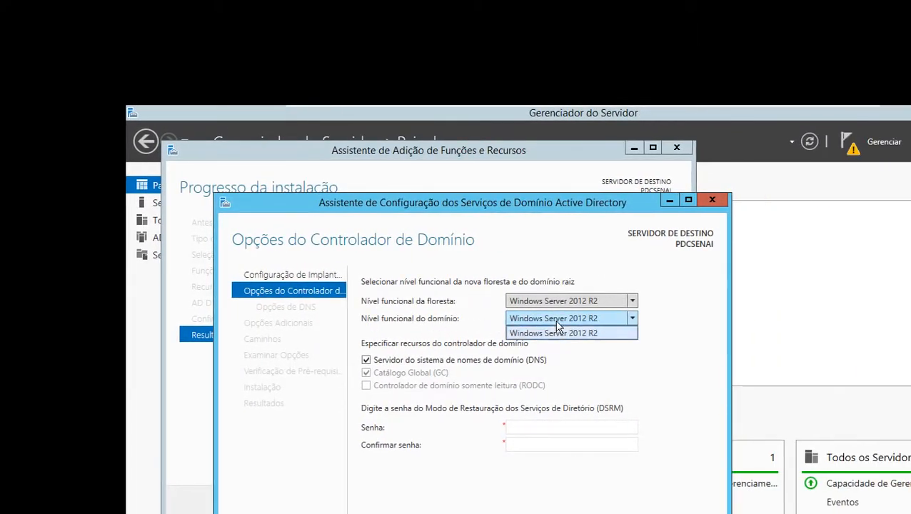
pyautogui.click(558, 326)
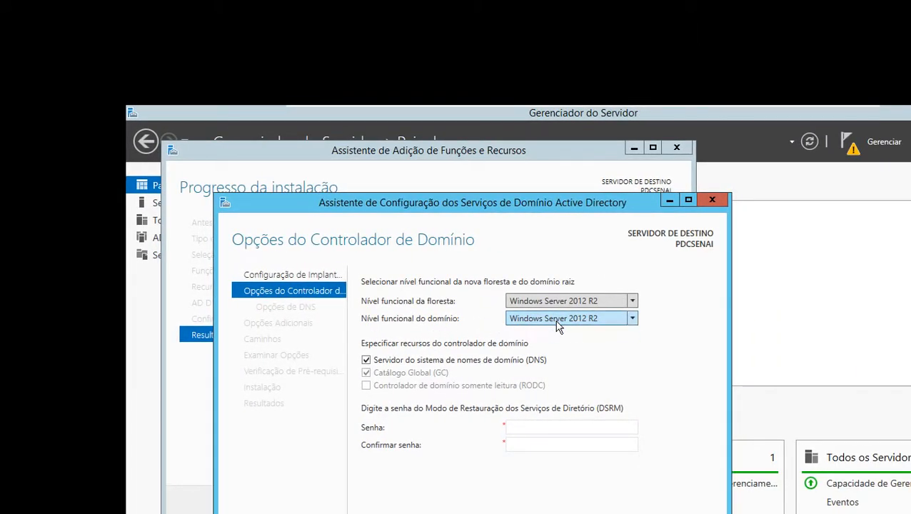
pyautogui.click(557, 323)
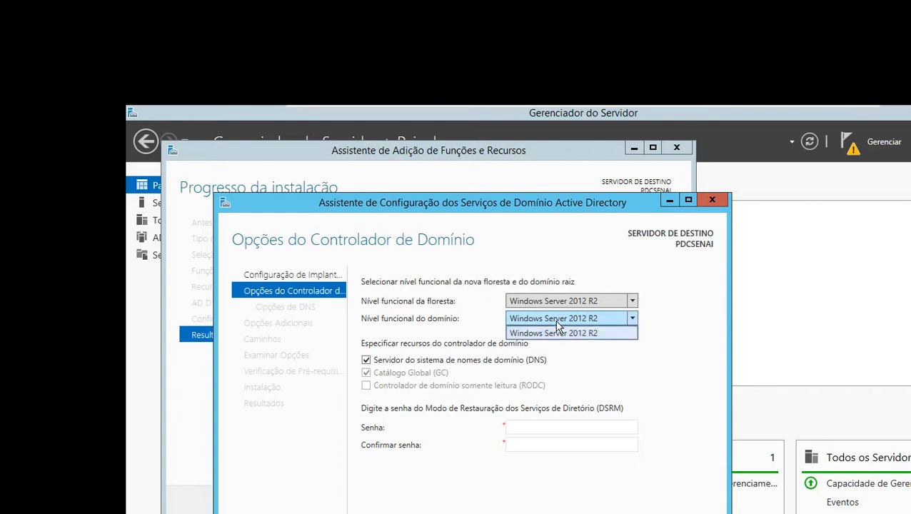
# Try Windows Server 2008 as the forest functional level and examine the domain functional levels it allows
pyautogui.click(570, 303)
pyautogui.click(572, 314)
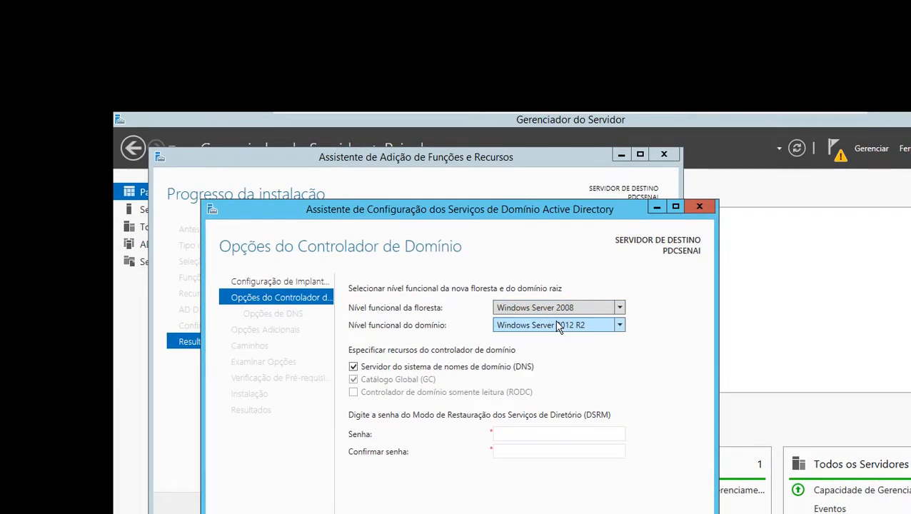
pyautogui.click(571, 320)
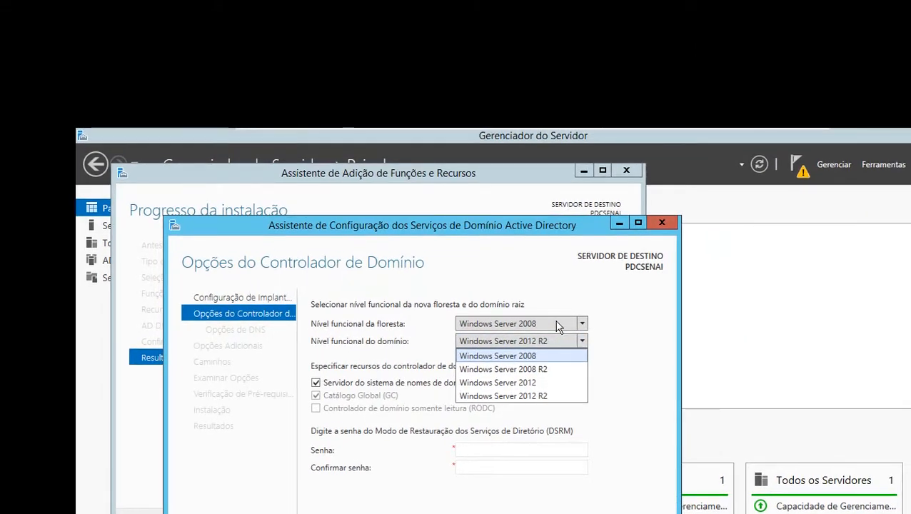
pyautogui.click(558, 325)
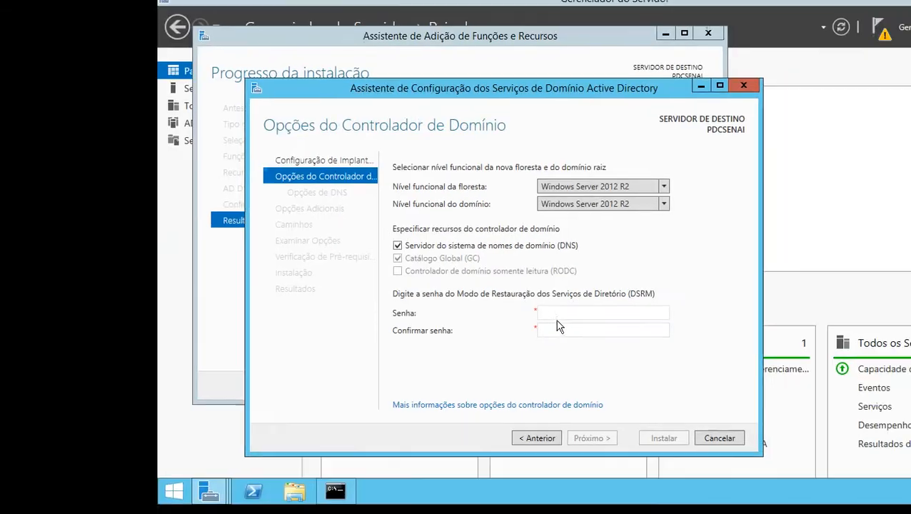
# Enter and confirm the Directory Services Restore Mode (DSRM) password, and continue to the DNS options
pyautogui.click(568, 314)
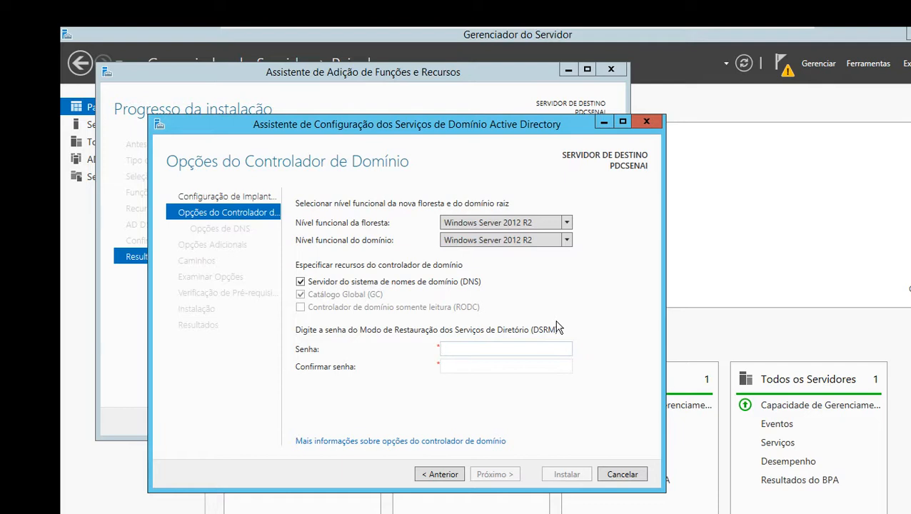
pyautogui.write('••••••••')
pyautogui.press('Tab')
pyautogui.write('••••')
pyautogui.press('BackSpace')
pyautogui.press('BackSpace')
pyautogui.press('BackSpace')
pyautogui.press('BackSpace')
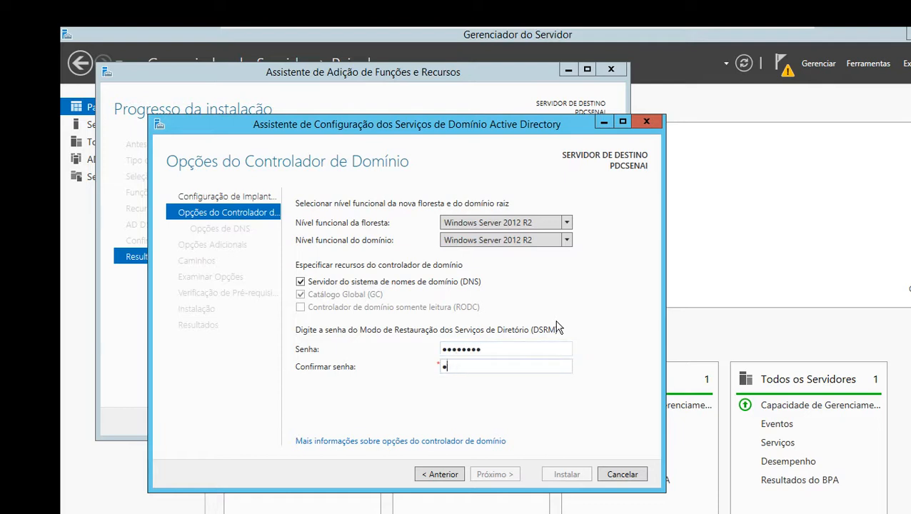
pyautogui.write('••••••••')
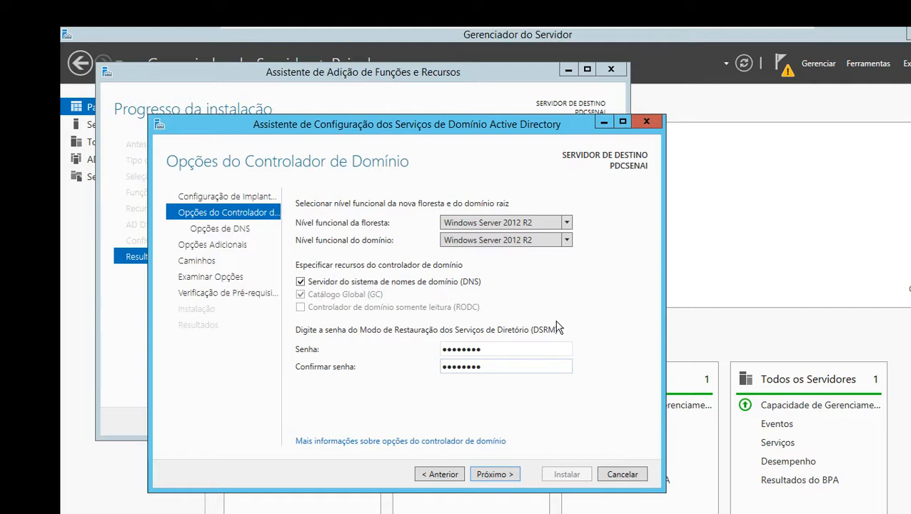
pyautogui.press('Return')
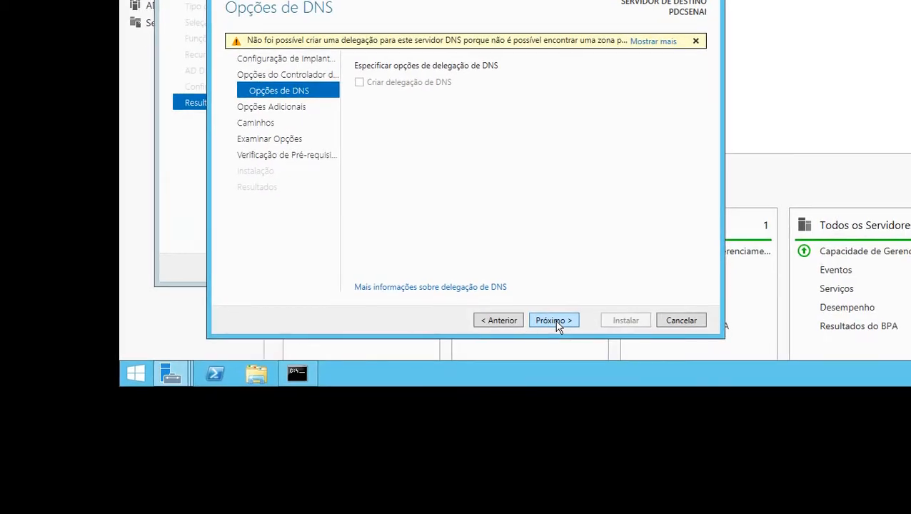
# Continue without a DNS delegation, accepting the NetBIOS name SENAI and the default folders C:\Windows\NTDS and C:\Windows\SYSVOL
pyautogui.click(557, 322)
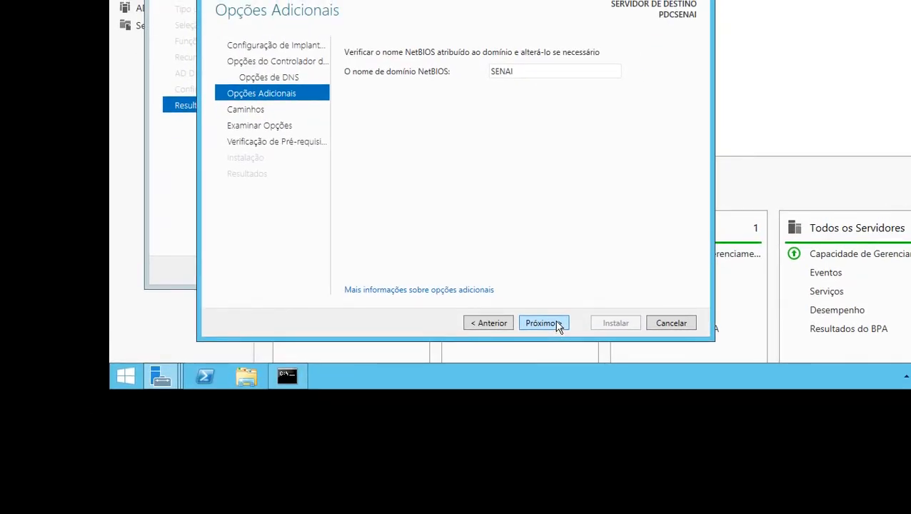
pyautogui.click(542, 323)
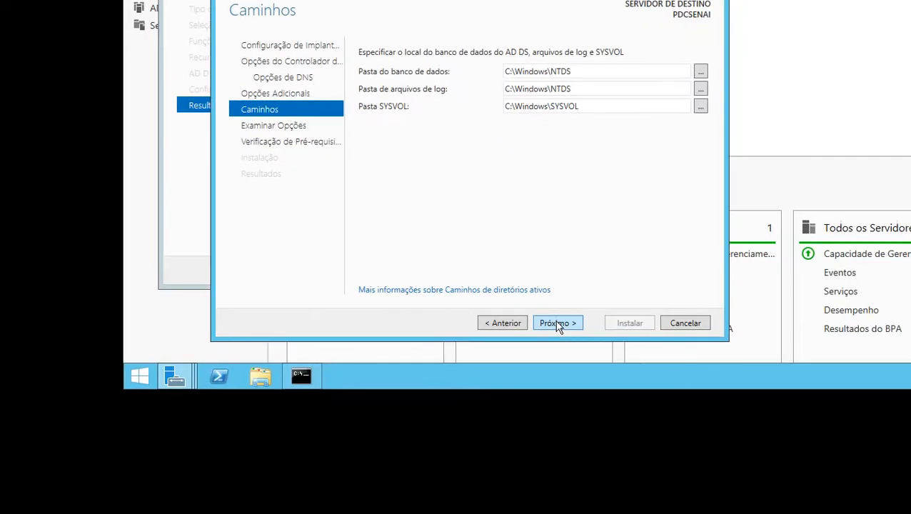
pyautogui.click(557, 324)
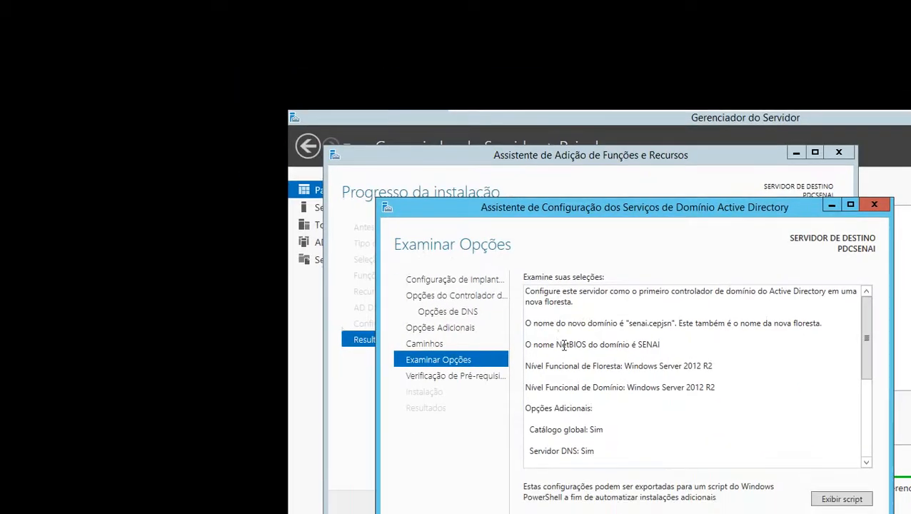
# Review the summary of selections, including the DNS delegation and folder paths, and proceed to the prerequisites check
pyautogui.scroll(-1, 557, 324)
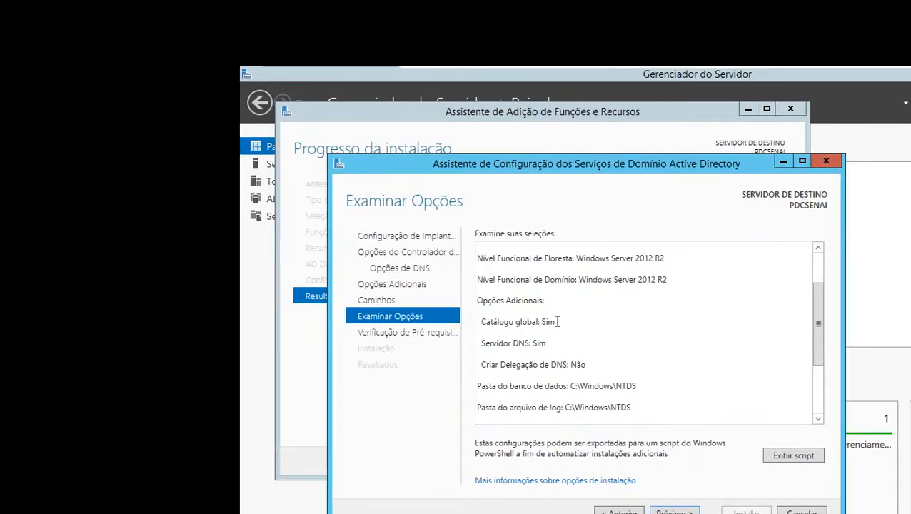
pyautogui.hotkey('ctrl', 'a')
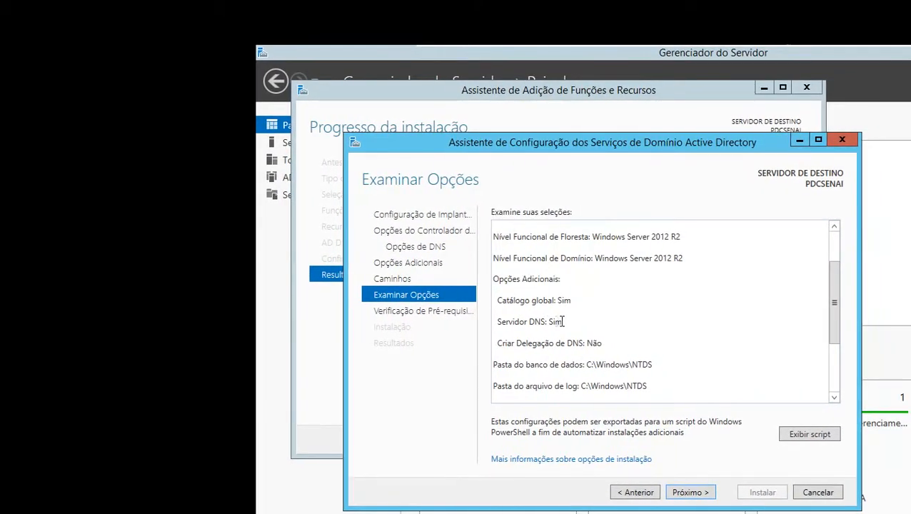
pyautogui.moveTo(558, 322); pyautogui.dragTo(488, 323)
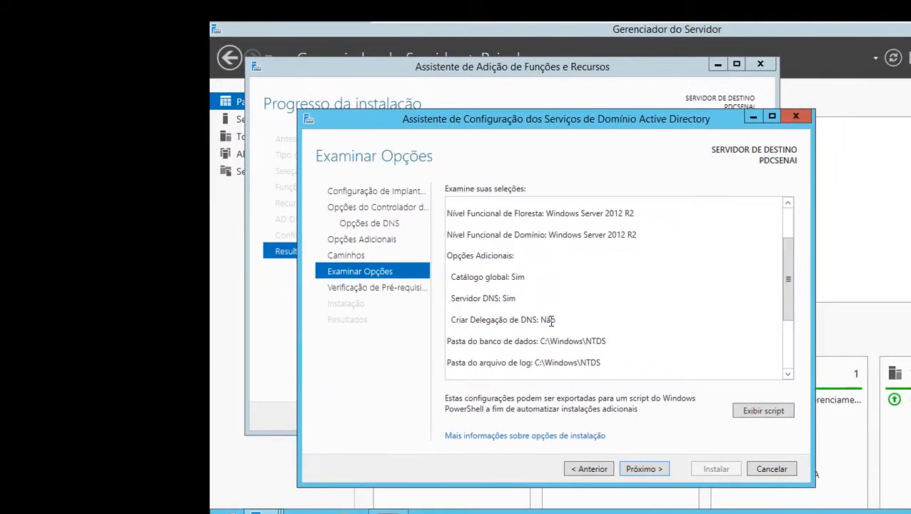
pyautogui.doubleClick(550, 319)
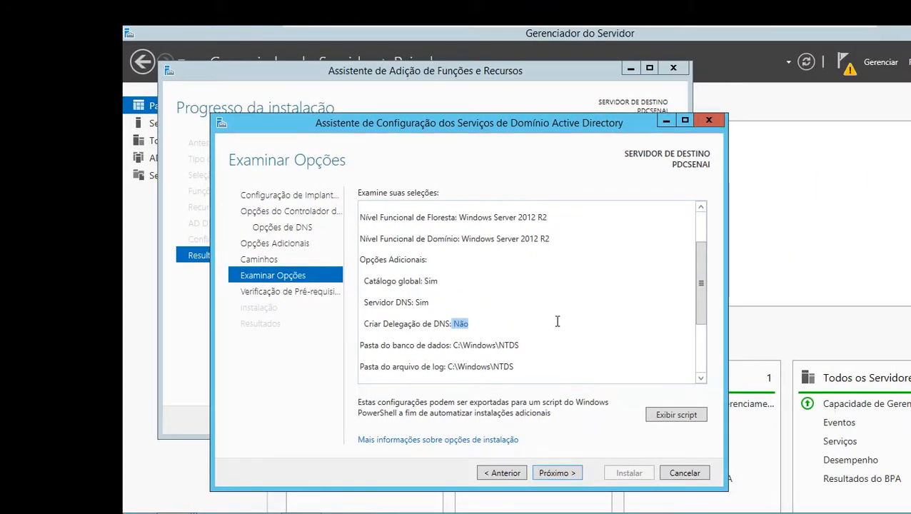
pyautogui.scroll(-3, 607, 320)
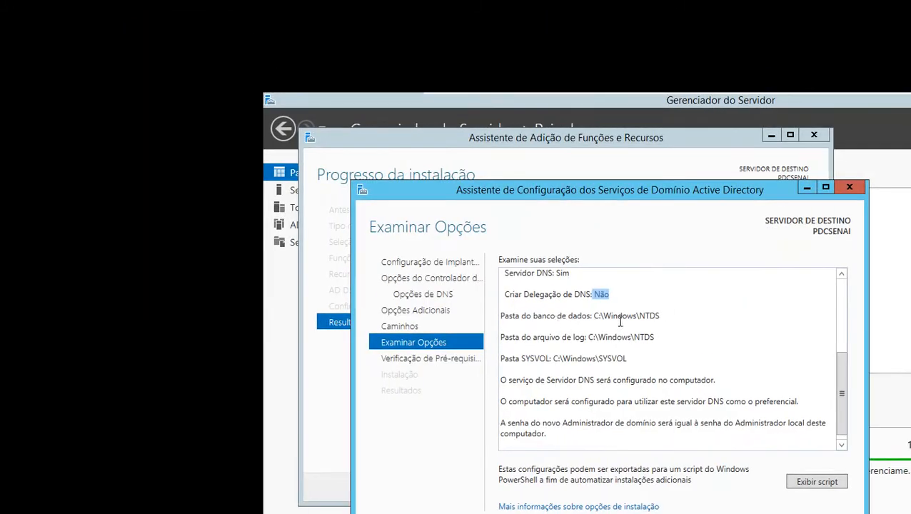
pyautogui.scroll(-1, 504, 343)
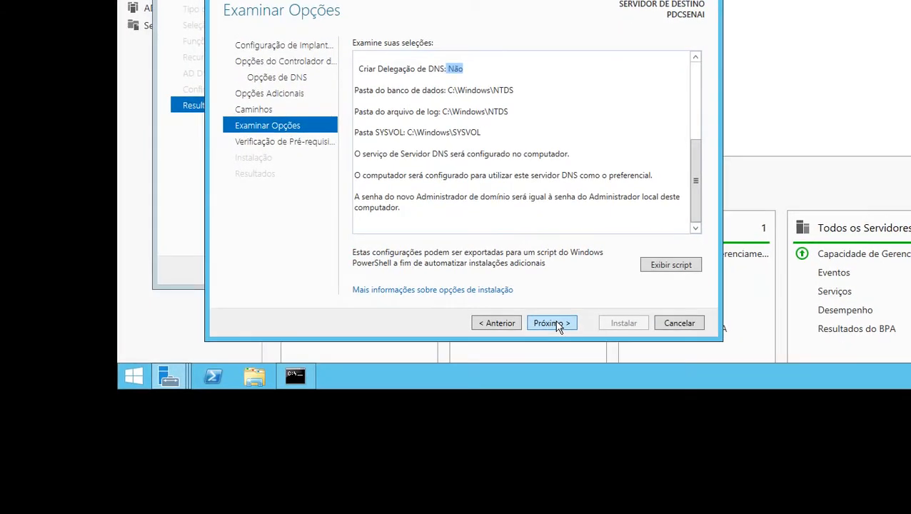
pyautogui.click(550, 323)
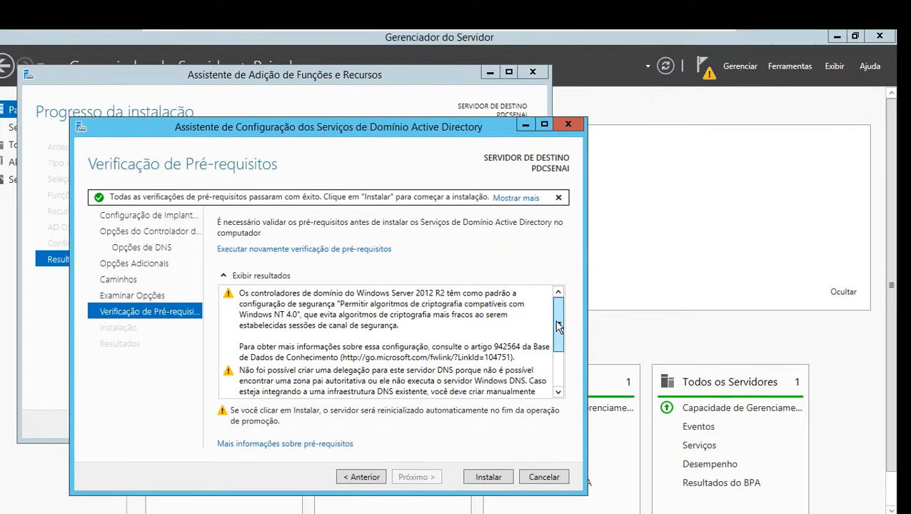
# Review the prerequisites check results and start installing the domain controller configuration
pyautogui.moveTo(559, 326); pyautogui.dragTo(564, 369)
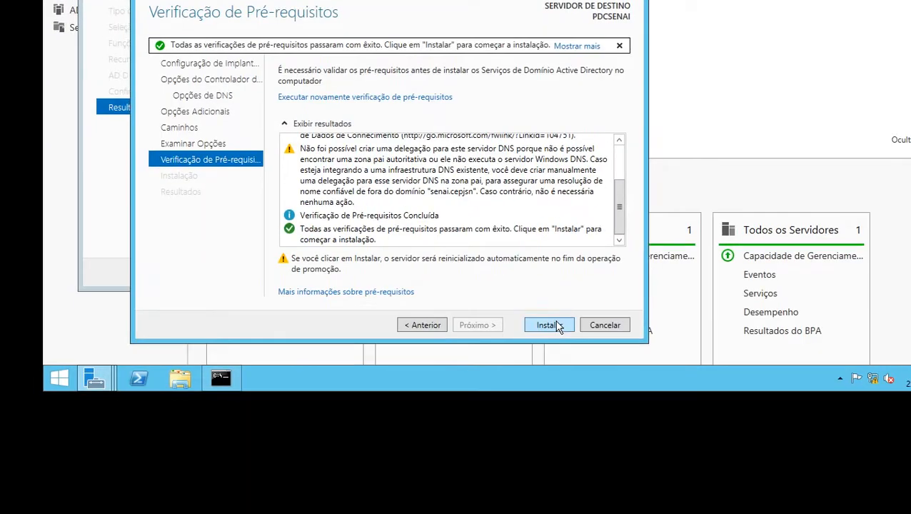
pyautogui.click(549, 325)
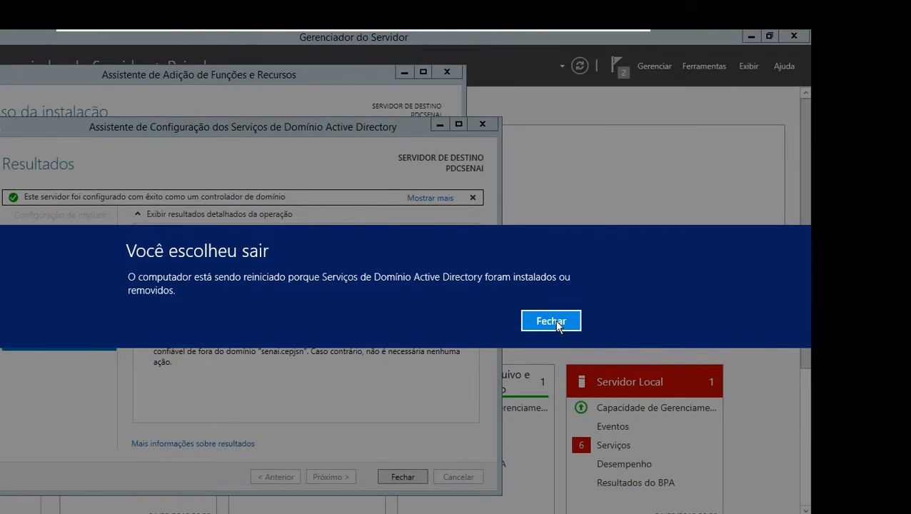
# Dismiss the restart notice and close the open configuration and role installation wizards
pyautogui.click(552, 322)
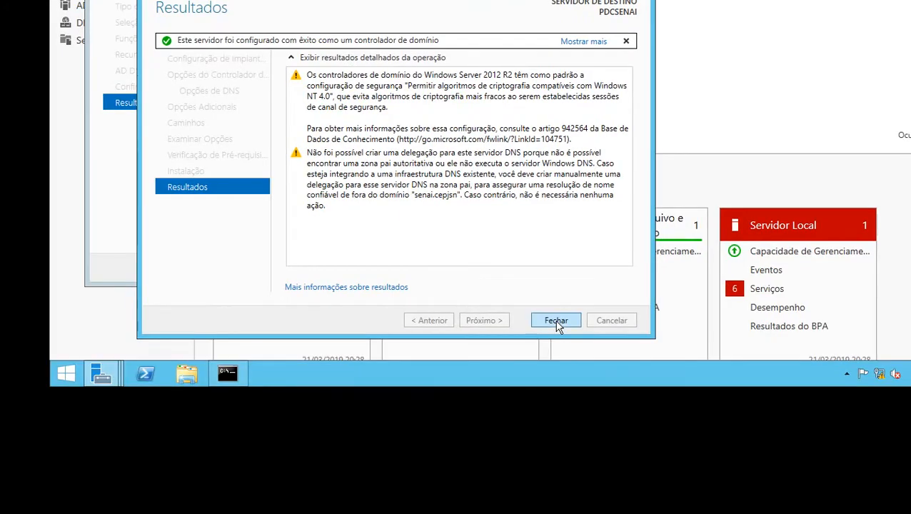
pyautogui.click(557, 322)
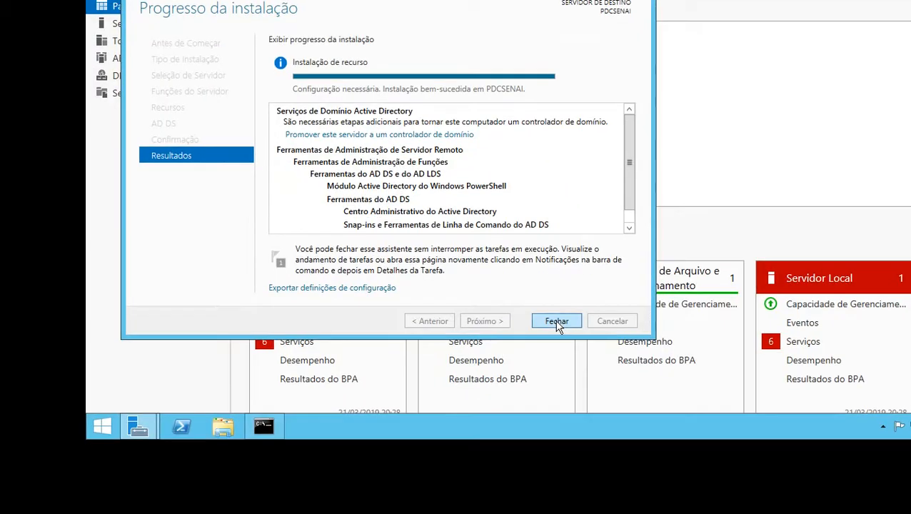
pyautogui.click(557, 322)
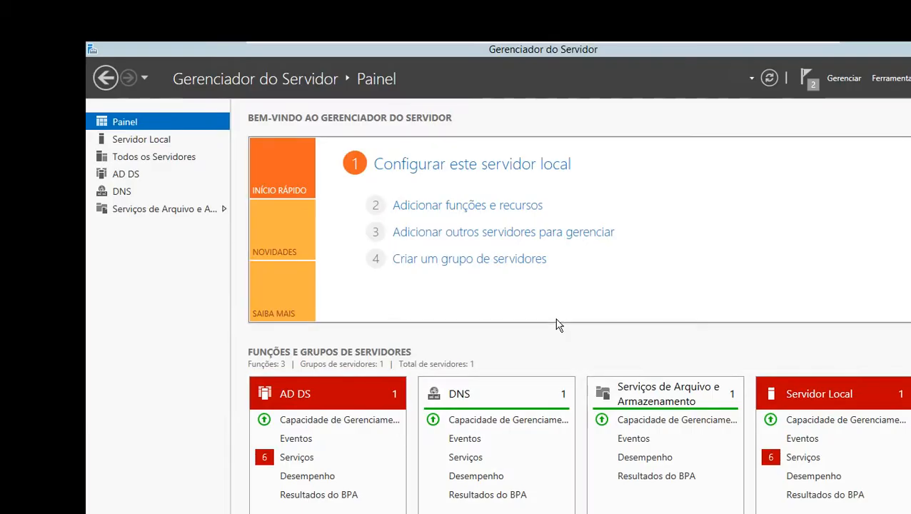
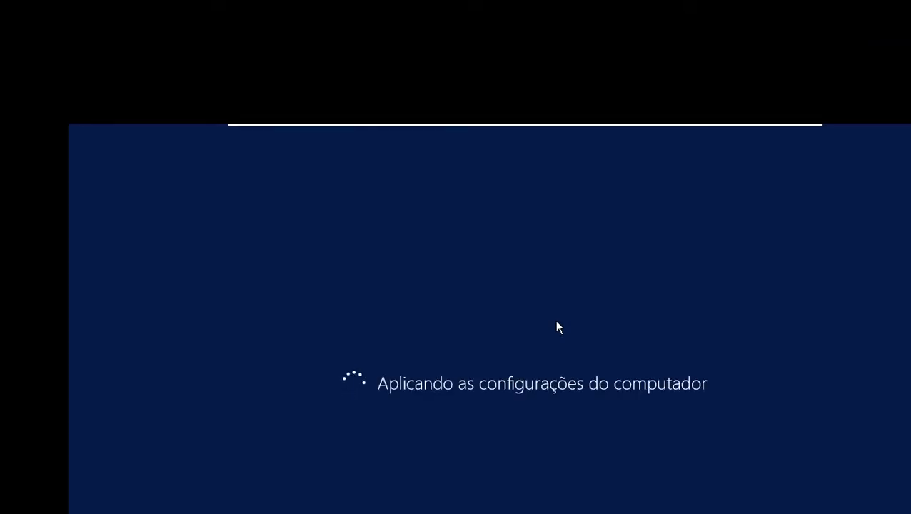
pyautogui.hotkey('alt', 'Tab')
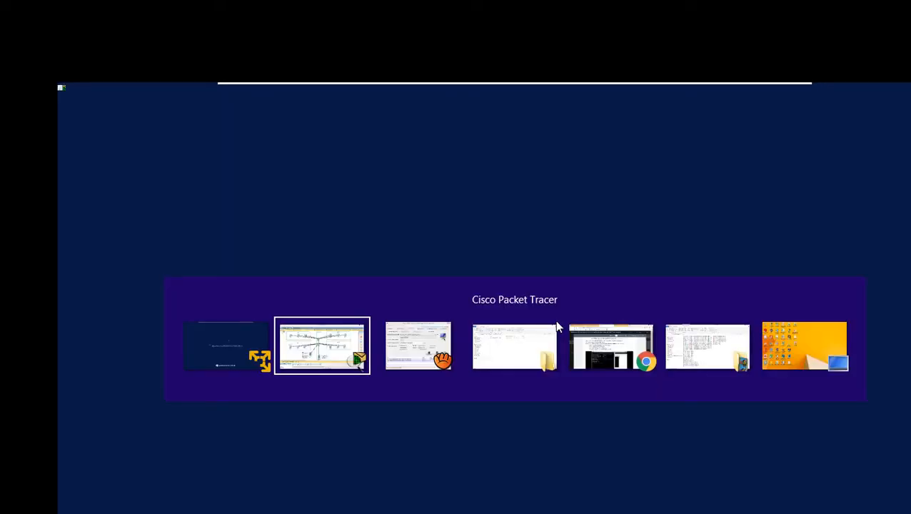
pyautogui.hotkey('alt', 'Tab')
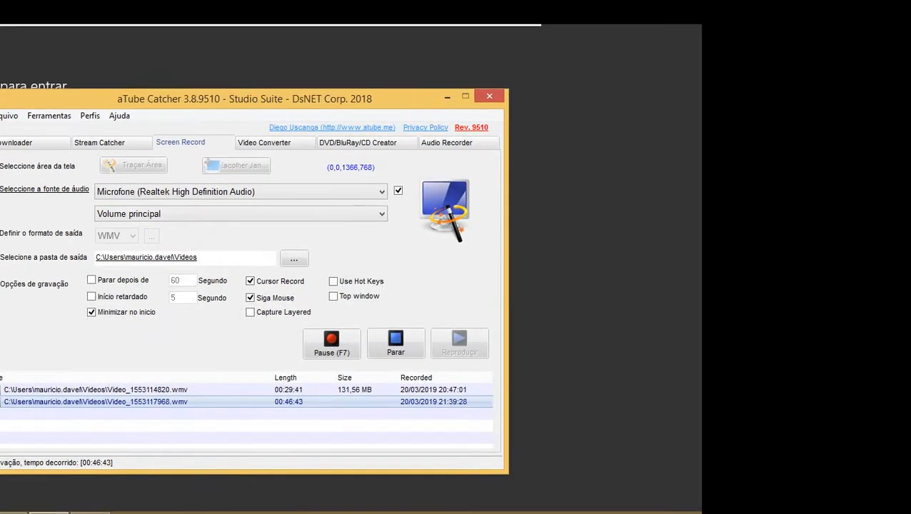
pyautogui.click(555, 320)
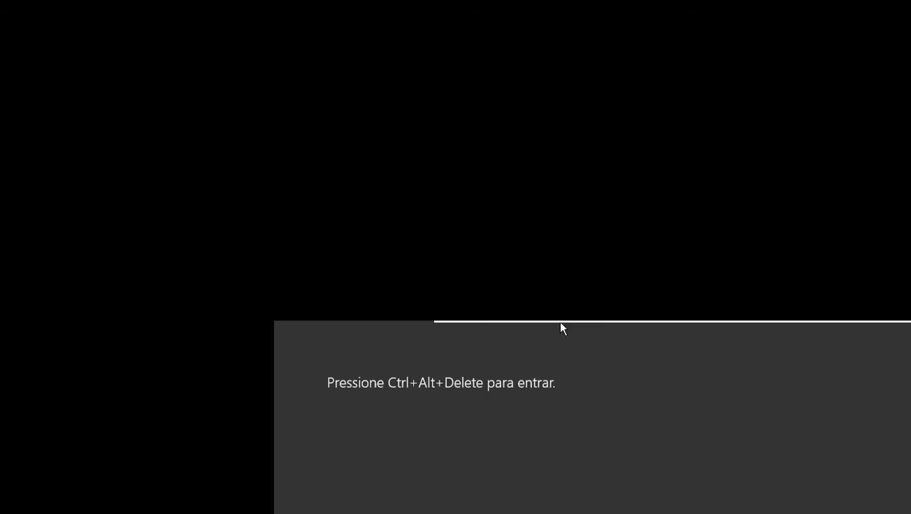
# Sign in to the restarted server as SENAI\Administrador by entering the account password
pyautogui.click(560, 327)
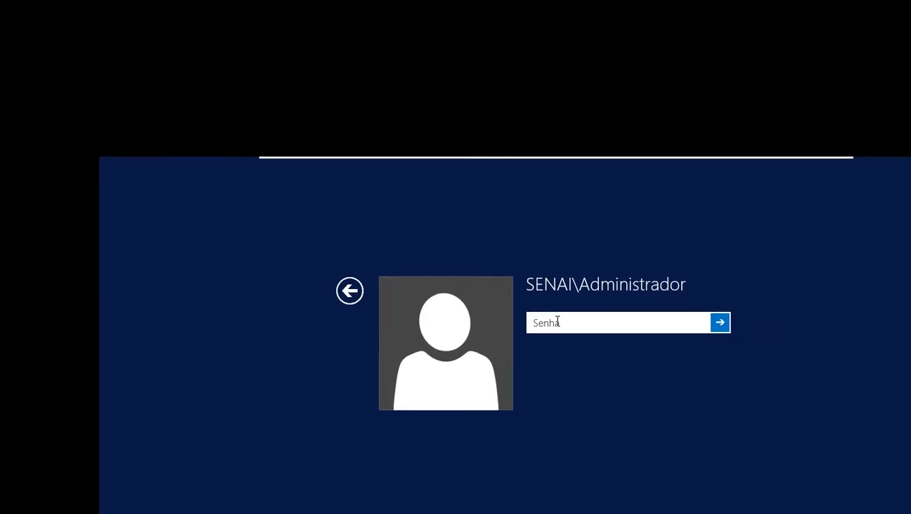
pyautogui.write('********')
pyautogui.press('Return')
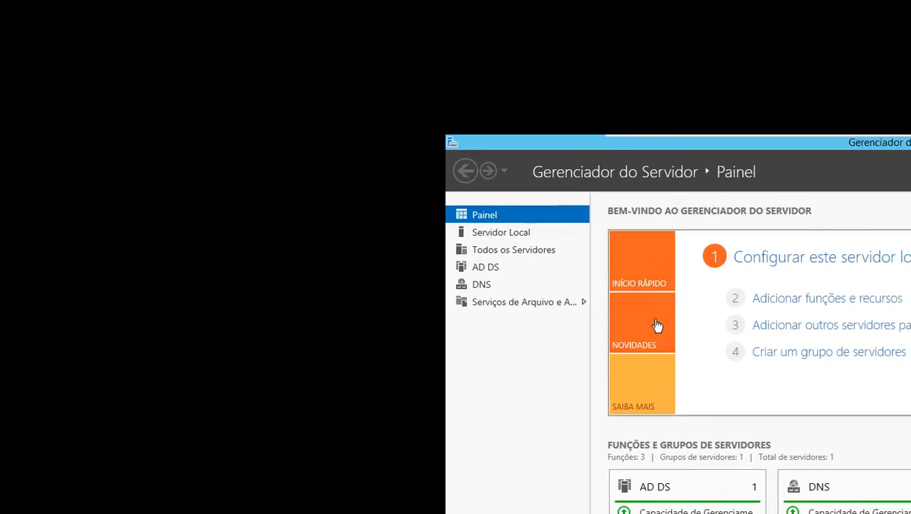
# Examine the AD DS, DNS and other role and server group tiles on the Server Manager dashboard
pyautogui.scroll(-3, 584, 315)
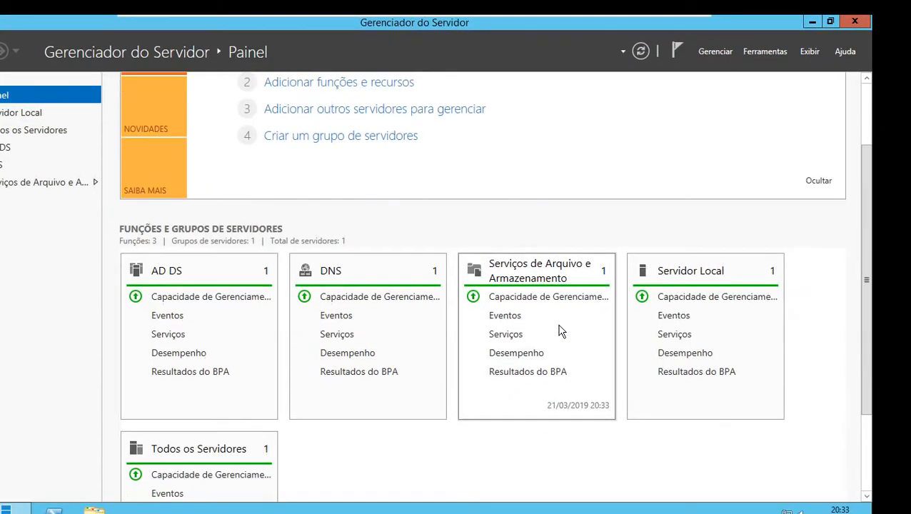
pyautogui.scroll(-1, 560, 325)
pyautogui.scroll(-1, 560, 327)
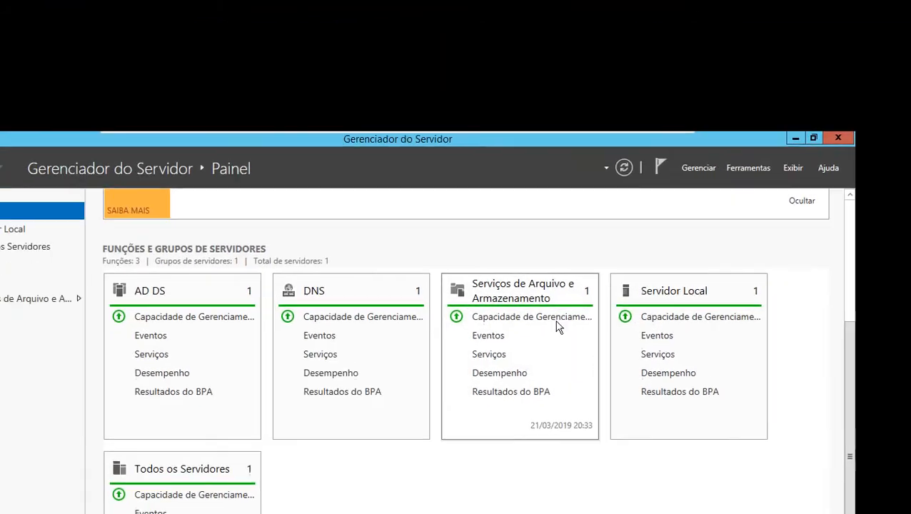
pyautogui.scroll(2, 559, 328)
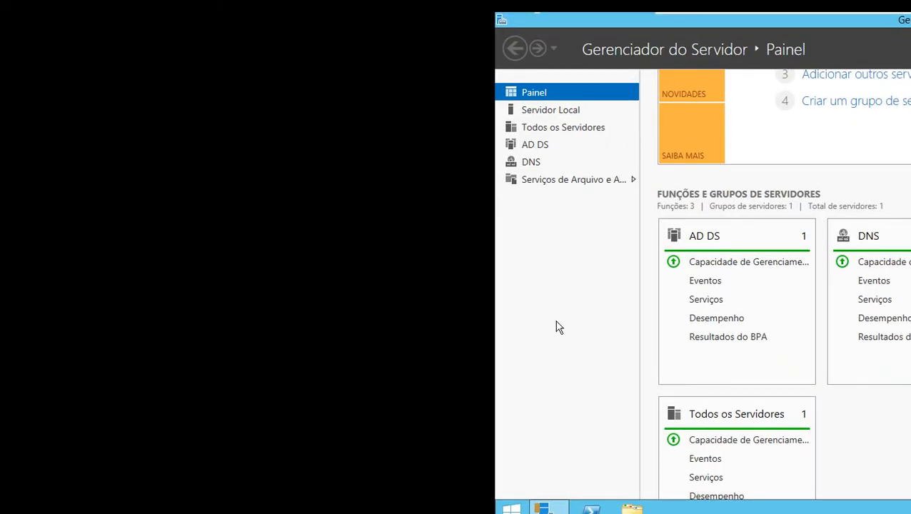
# Open a command prompt and run ipconfig /all to check the host name and primary DNS suffix
pyautogui.press('super+r')
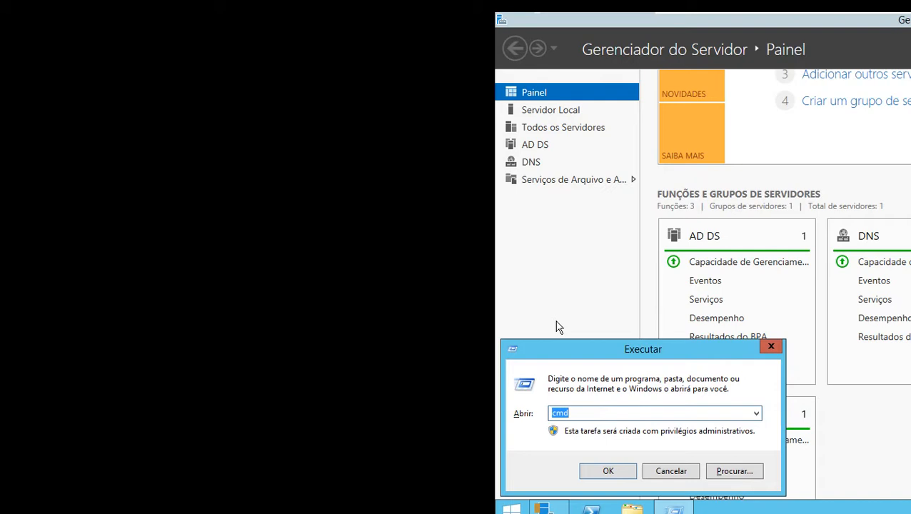
pyautogui.press('Return')
pyautogui.write('i')
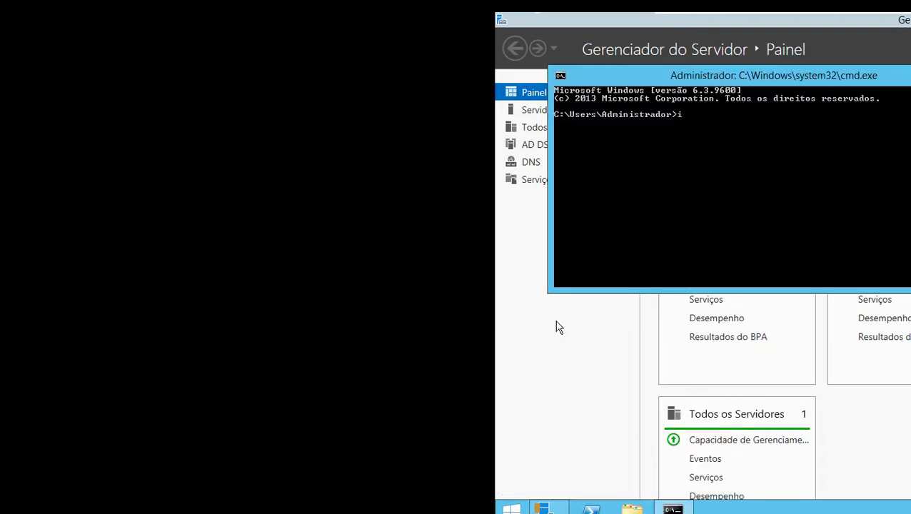
pyautogui.write('pconfig /all')
pyautogui.press('Return')
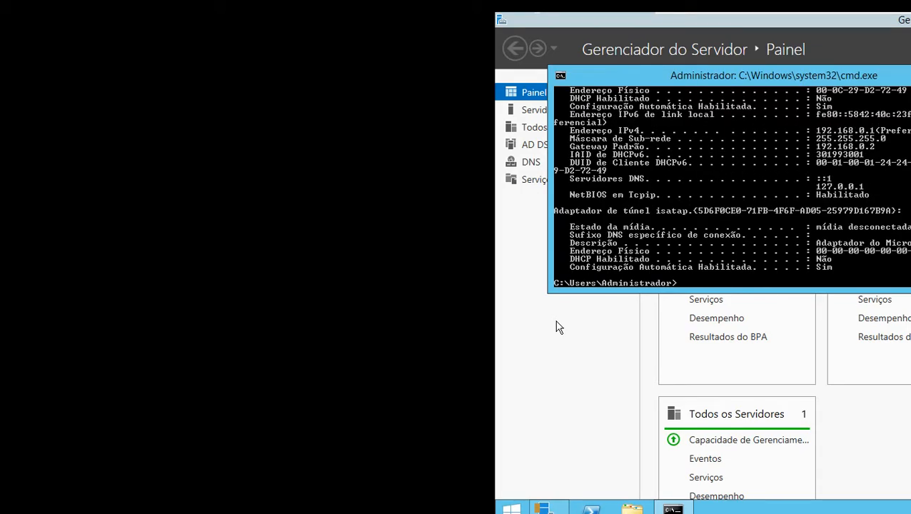
pyautogui.scroll(3, 816, 179)
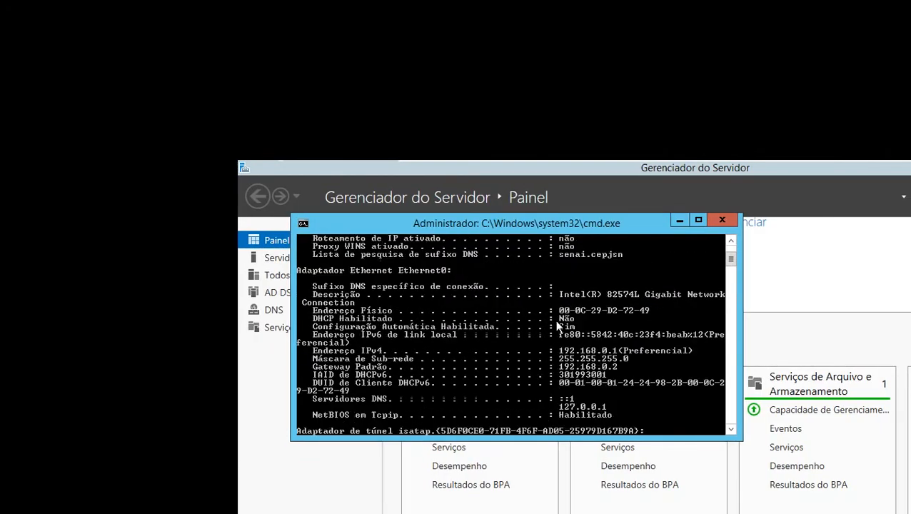
pyautogui.scroll(2, 559, 325)
pyautogui.scroll(1, 559, 325)
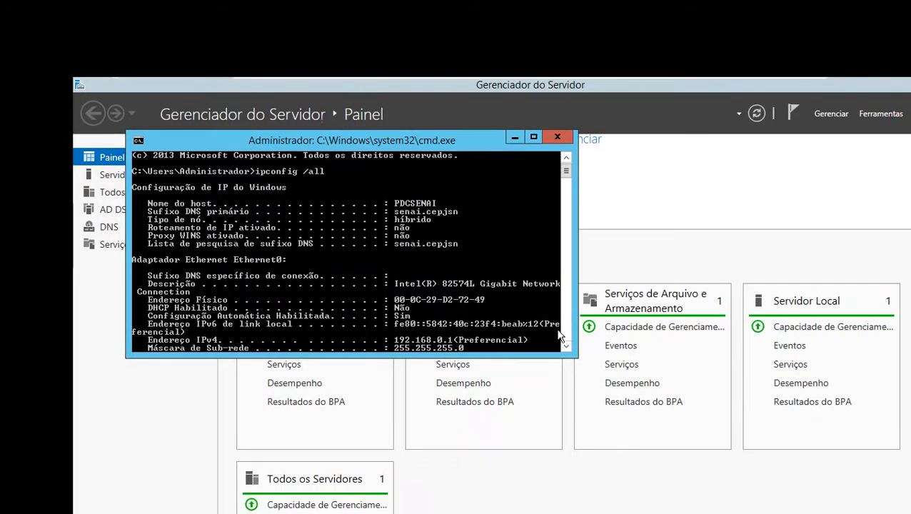
# Examine the Ethernet0 adapter's IPv4 address, subnet mask, gateway and DNS servers in the ipconfig output, down to the end
pyautogui.click(559, 322)
pyautogui.click(559, 323)
pyautogui.click(559, 322)
pyautogui.click(558, 322)
pyautogui.click(559, 322)
pyautogui.click(558, 322)
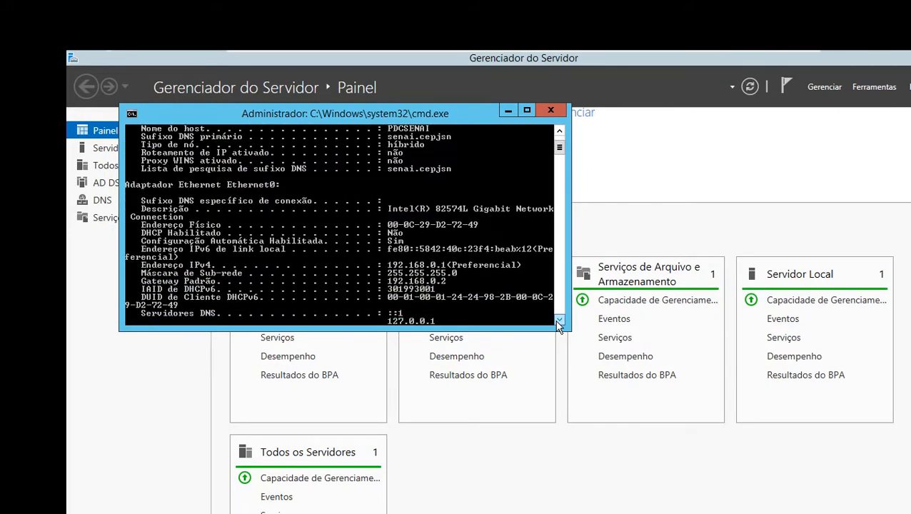
pyautogui.click(559, 322)
pyautogui.click(559, 322)
pyautogui.click(559, 322)
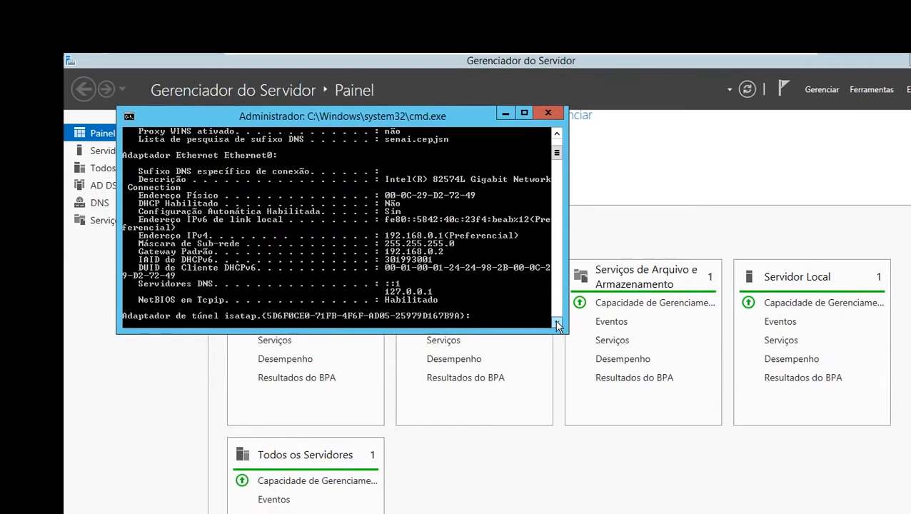
pyautogui.click(678, 367)
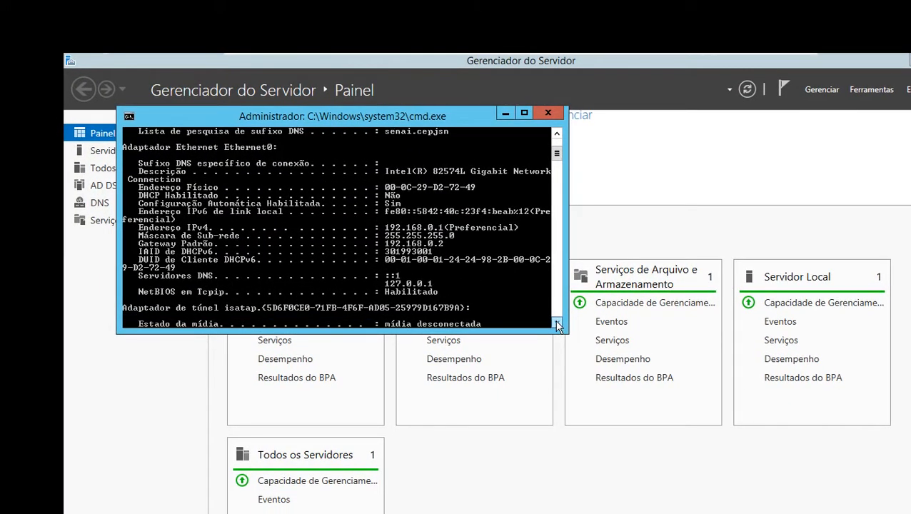
pyautogui.click(558, 324)
pyautogui.click(557, 324)
pyautogui.click(558, 324)
pyautogui.click(558, 324)
pyautogui.click(558, 324)
pyautogui.click(558, 324)
pyautogui.click(558, 325)
pyautogui.doubleClick(558, 324)
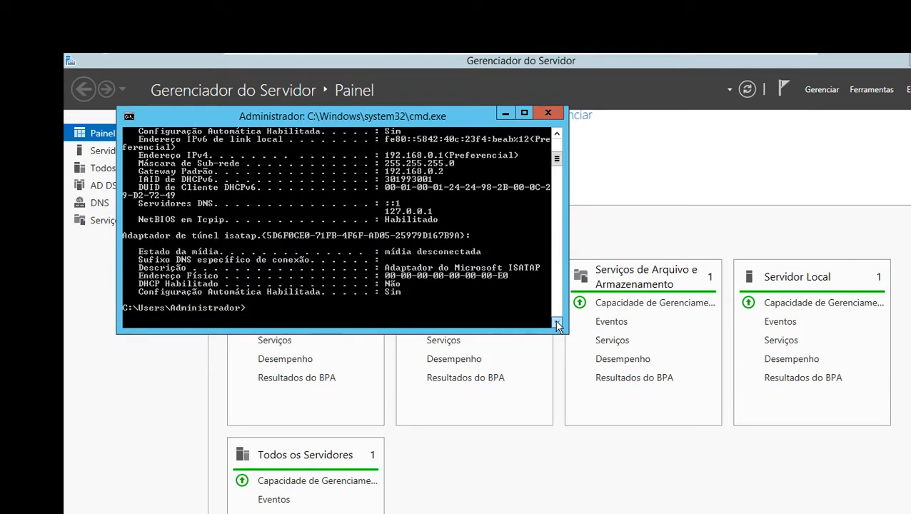
pyautogui.doubleClick(558, 324)
pyautogui.click(558, 324)
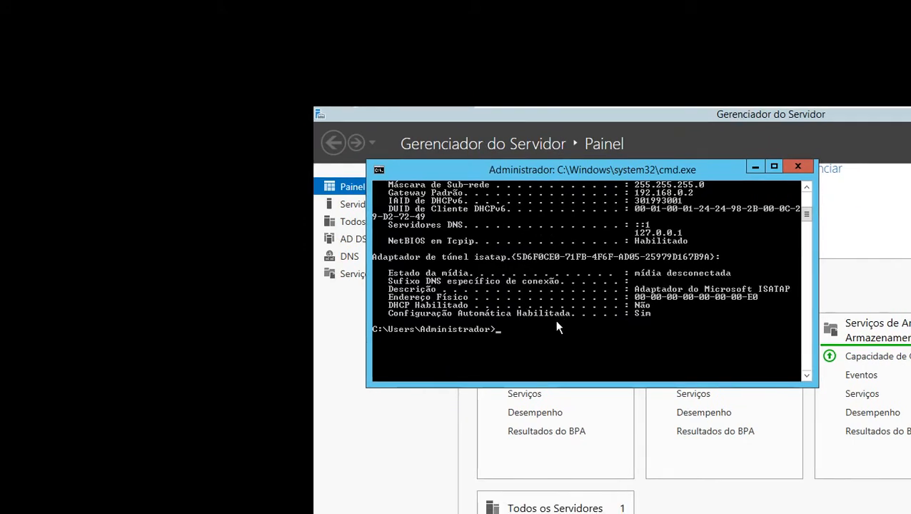
# Query the computer's name with hostname and test its name resolution with ping pdcsenai
pyautogui.write('hostname')
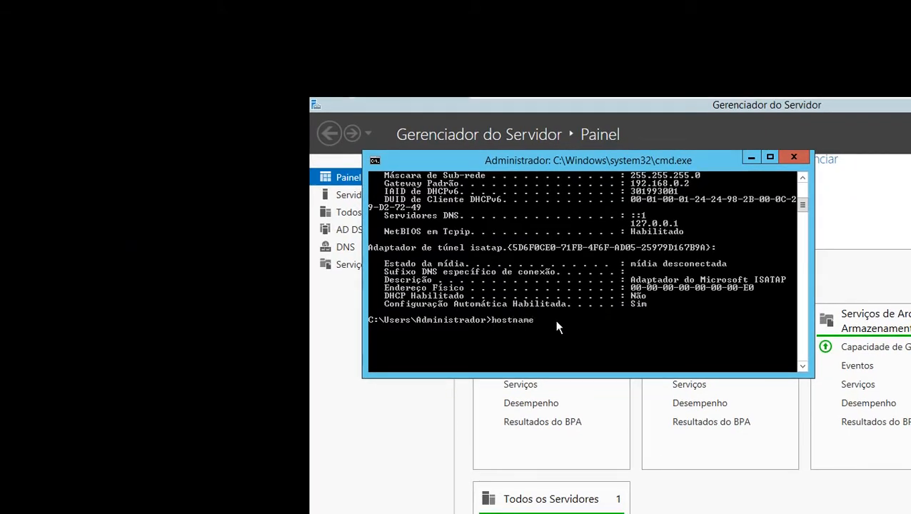
pyautogui.press('Return')
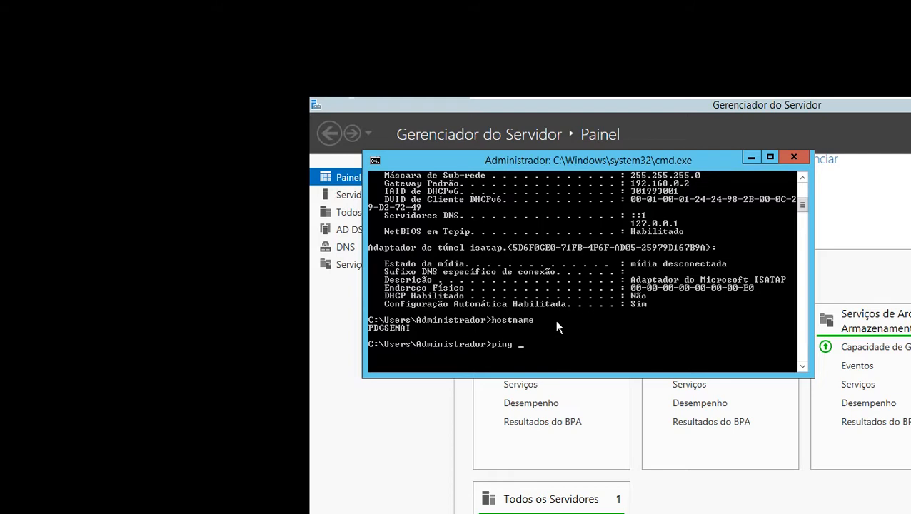
pyautogui.write('csenai')
pyautogui.press('Return')
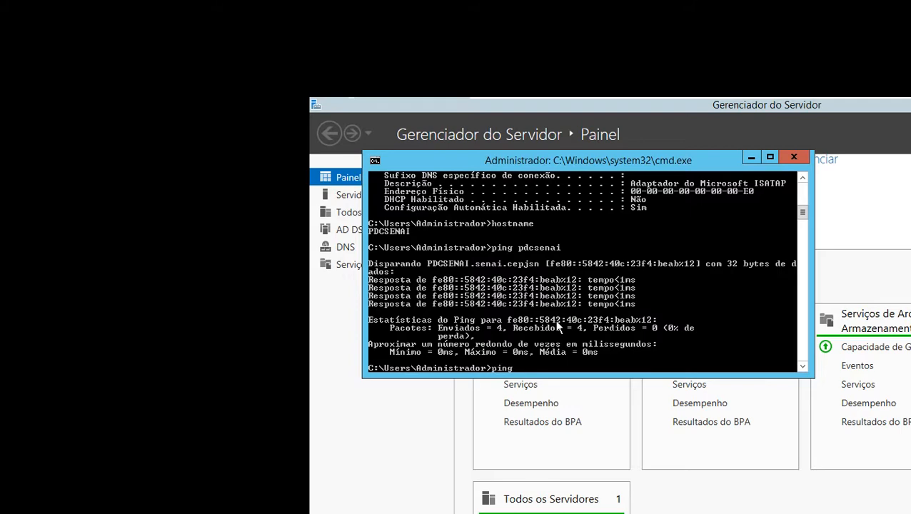
# Recheck the domain suffix in the earlier ipconfig output and run ping senai.cepjsn
pyautogui.scroll(2, 603, 257)
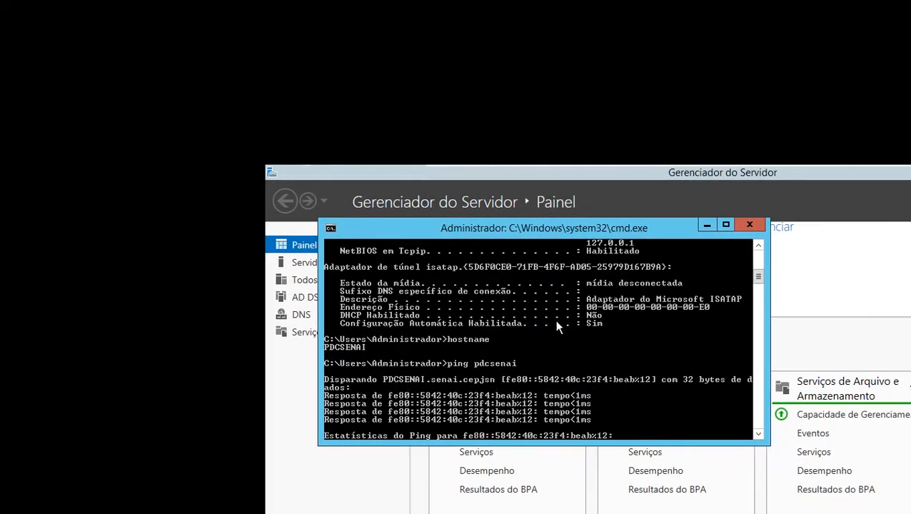
pyautogui.scroll(7, 558, 327)
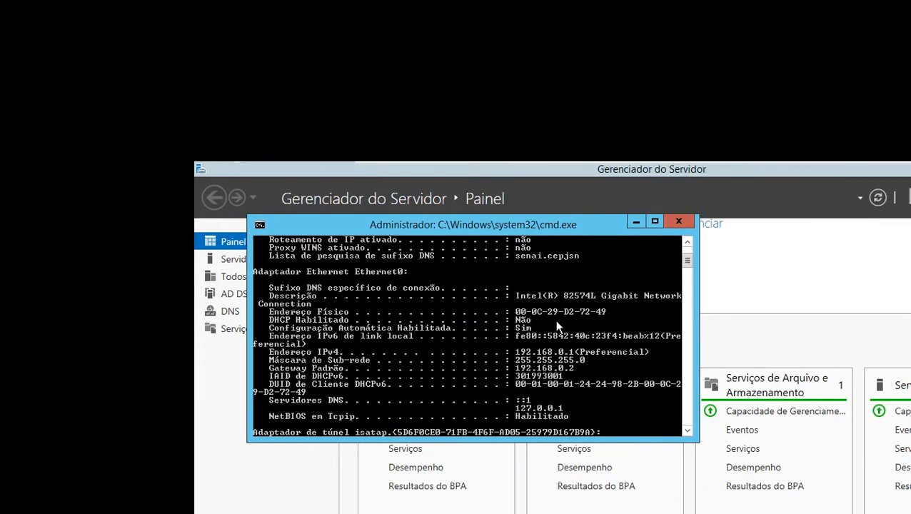
pyautogui.scroll(3, 559, 327)
pyautogui.scroll(-5, 561, 333)
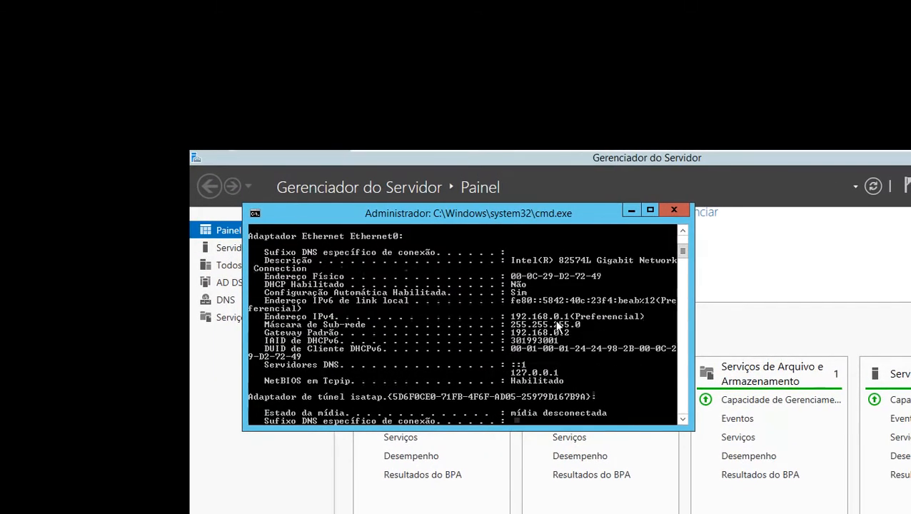
pyautogui.scroll(-10, 559, 327)
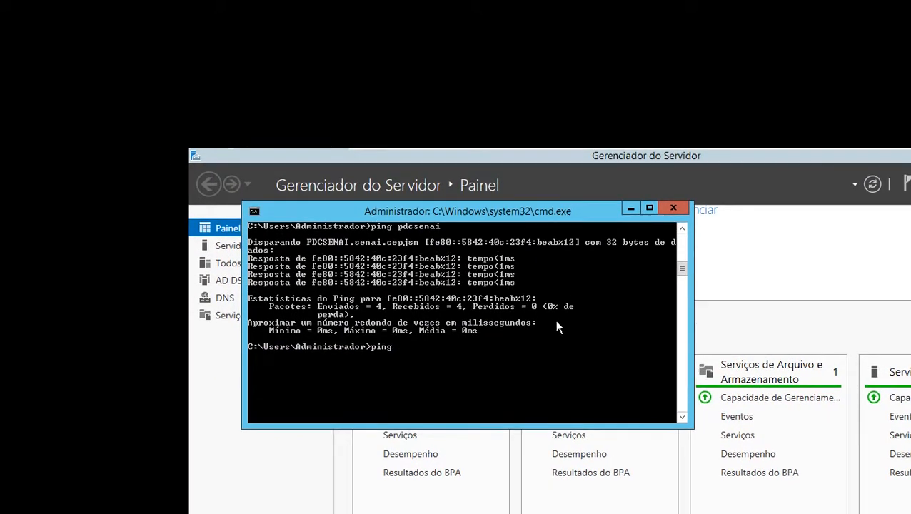
pyautogui.write('senai.cepjsn')
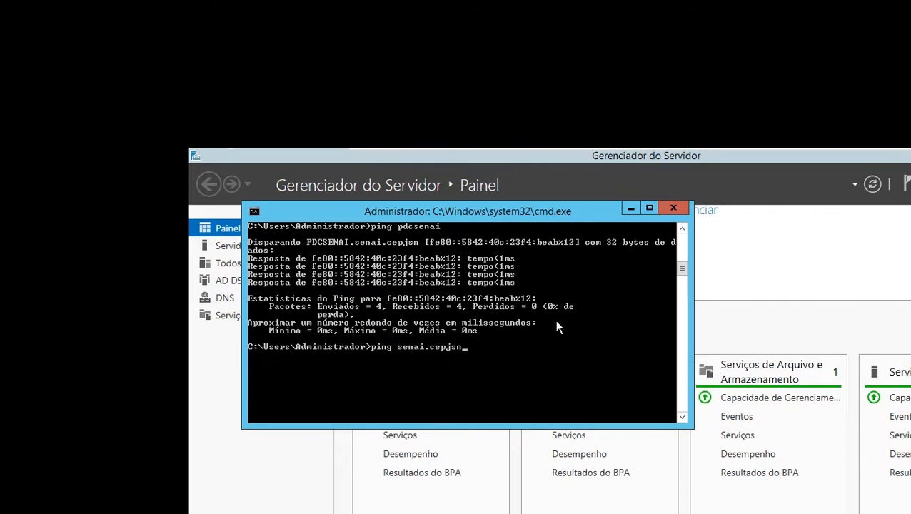
pyautogui.press('Return')
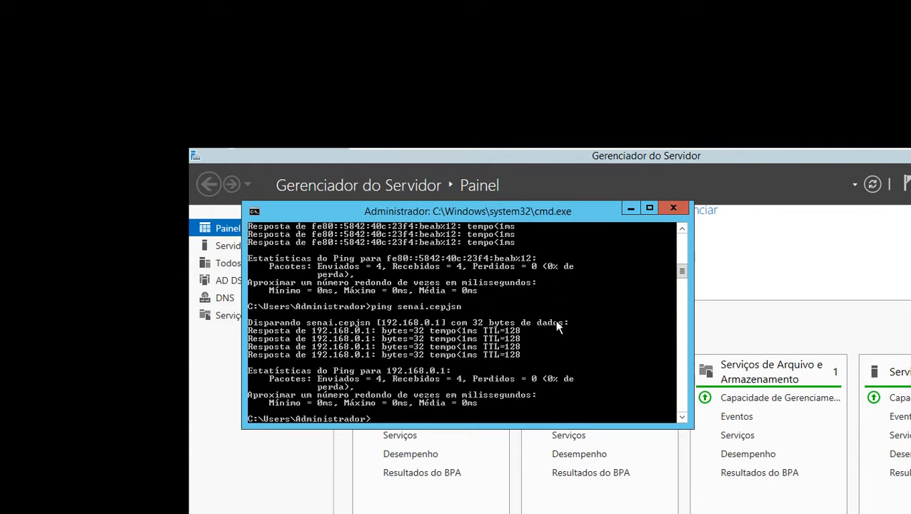
# Clear the console and ping the server's full domain name pdcsenai.senai.cepjsn, replacing the mistyped pdcsenai.cepjsn.senai
pyautogui.write('s')
pyautogui.press('Return')
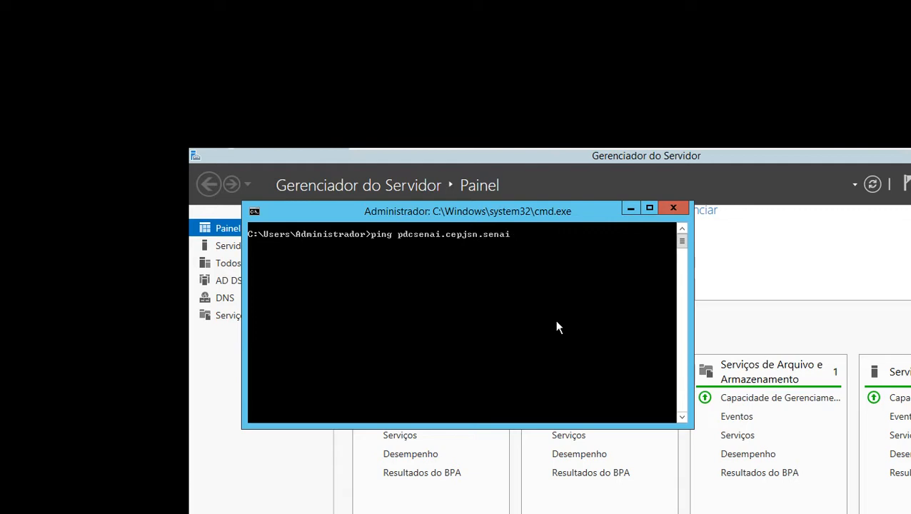
pyautogui.press('Return')
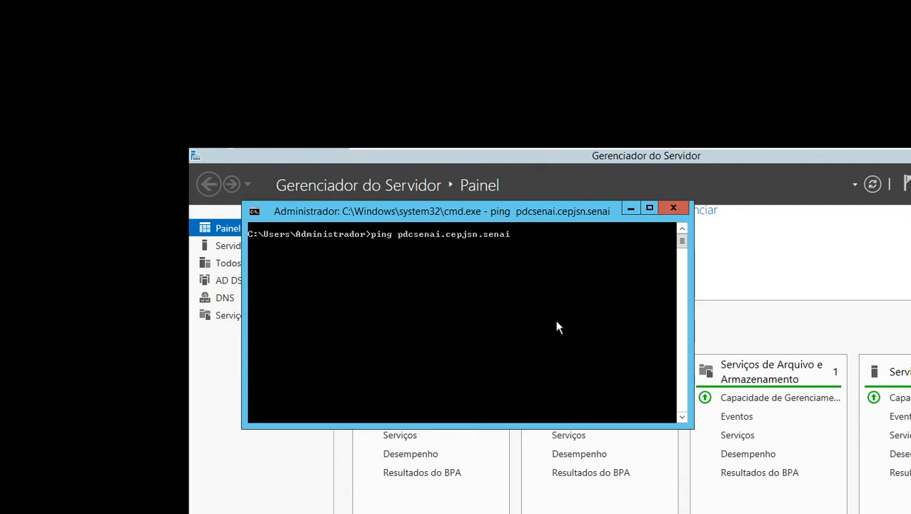
pyautogui.hotkey('ctrl', 'c')
pyautogui.press('Up')
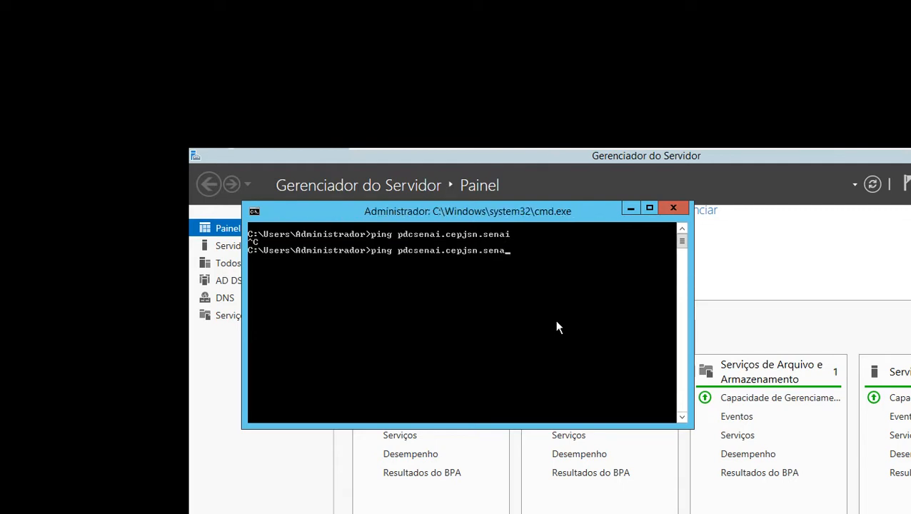
pyautogui.press('BackSpace')
pyautogui.press('BackSpace')
pyautogui.press('BackSpace')
pyautogui.press('BackSpace')
pyautogui.press('BackSpace')
pyautogui.press('BackSpace')
pyautogui.press('BackSpace')
pyautogui.press('Return')
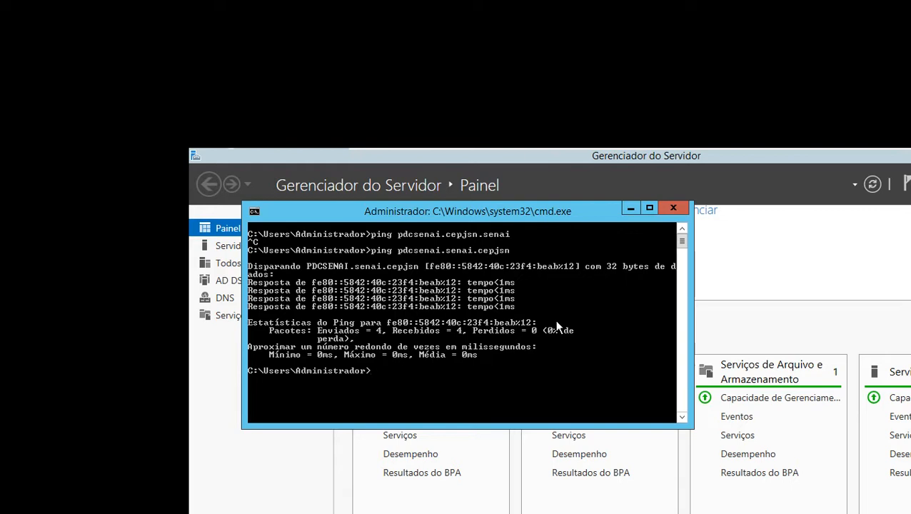
# Switch to Cisco Packet Tracer and examine the PDC server's addressing and the lab computers in the network diagram
pyautogui.hotkey('alt', 'Tab')
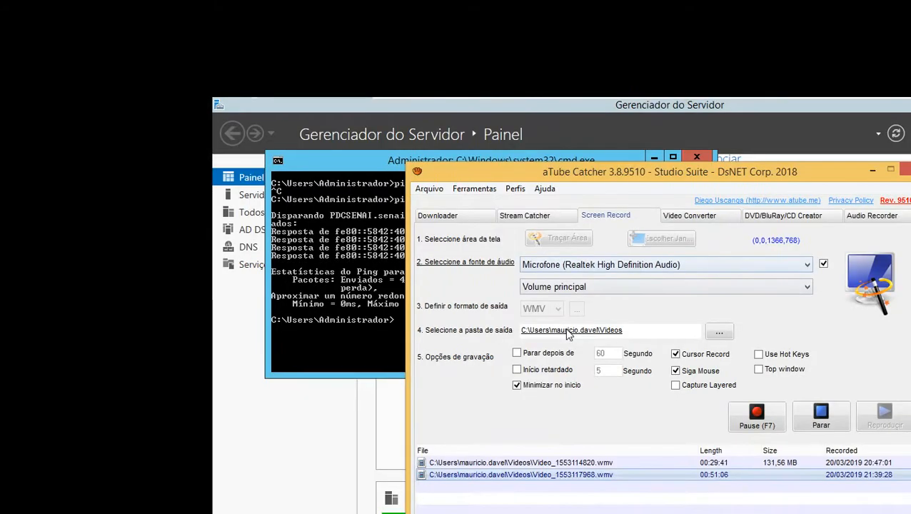
pyautogui.hotkey('alt', 'Tab')
pyautogui.hotkey('alt', 'Tab')
pyautogui.hotkey('alt', 'Tab')
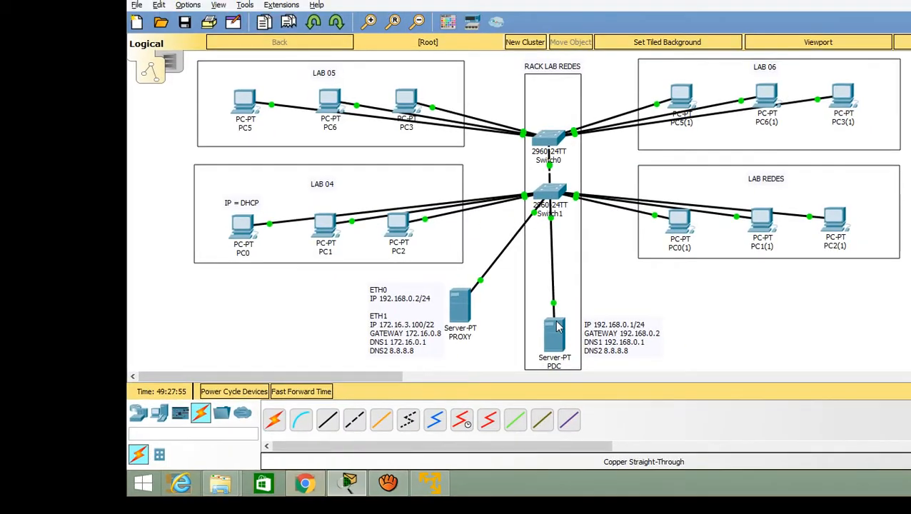
pyautogui.moveTo(564, 307)
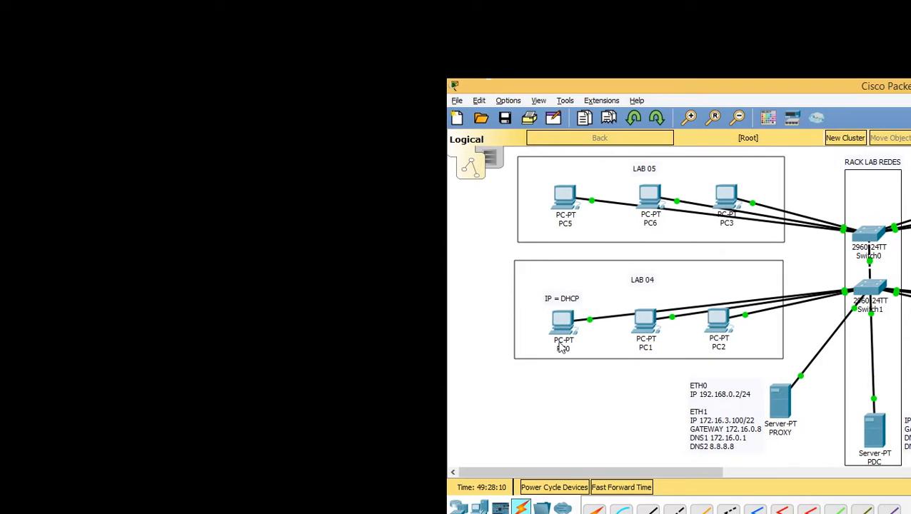
pyautogui.moveTo(478, 295); pyautogui.dragTo(594, 352)
pyautogui.click(549, 378)
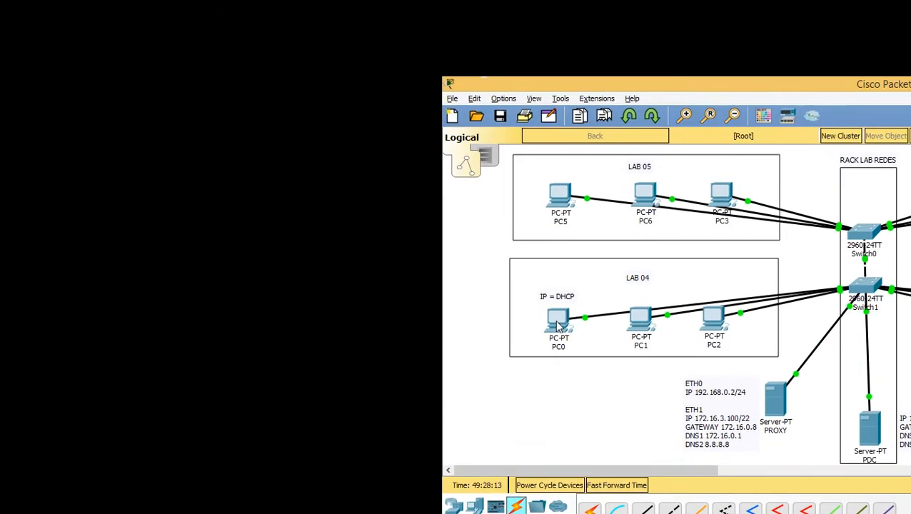
# Return to the server's command prompt and query DNS for the server's name with nslookup pdcsenai
pyautogui.moveTo(523, 301)
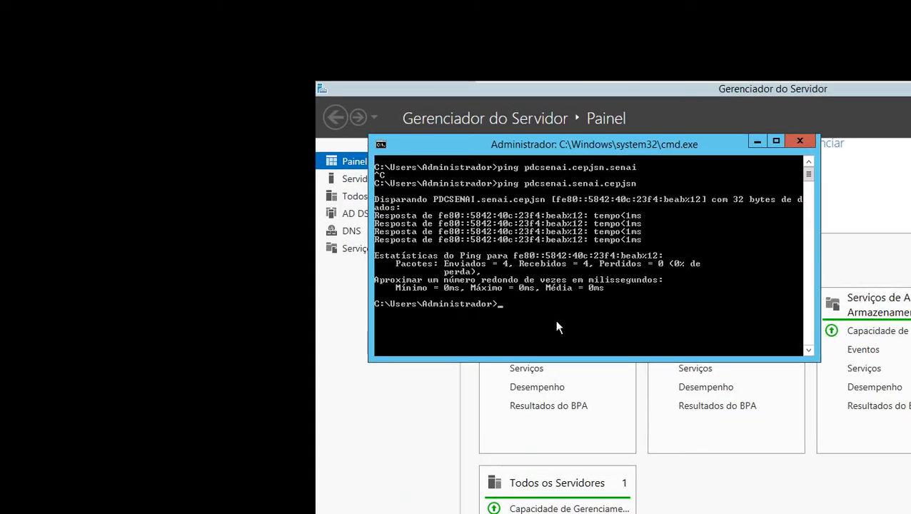
pyautogui.write('nslookup p')
pyautogui.write('dcsenai')
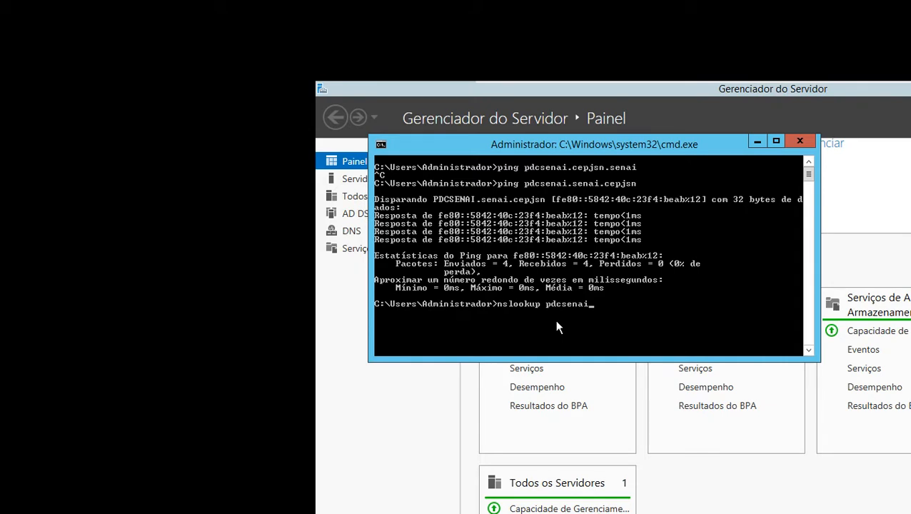
pyautogui.press('Return')
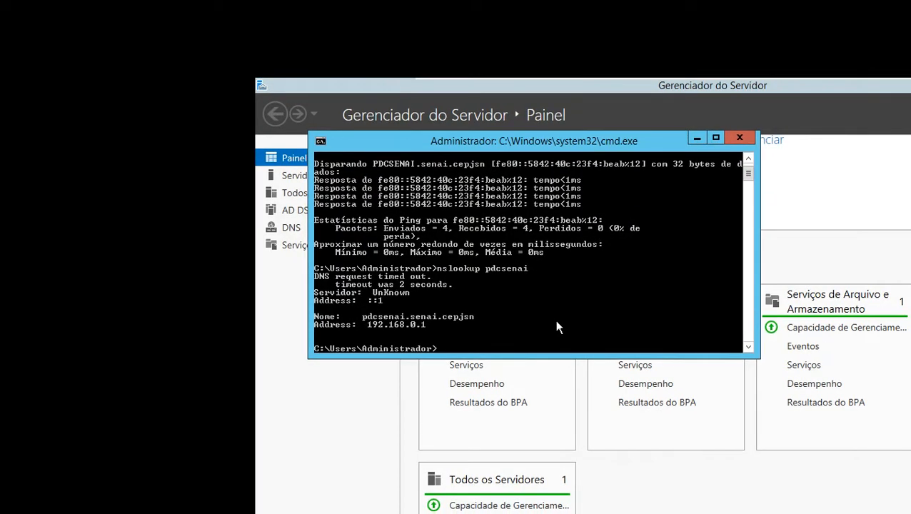
# Run a reverse DNS query with nslookup 192.168.0.1 and close the command prompt
pyautogui.write('nslookup 192.168.0.1')
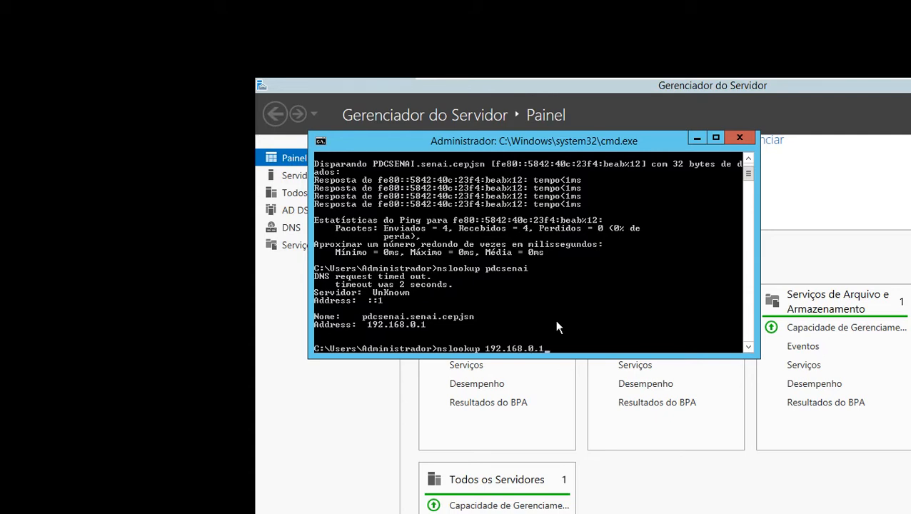
pyautogui.press('Return')
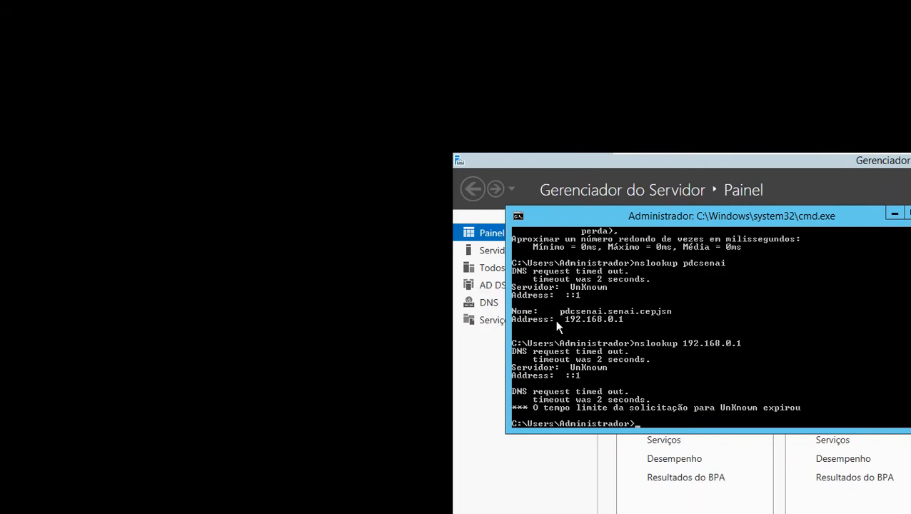
pyautogui.press('Return')
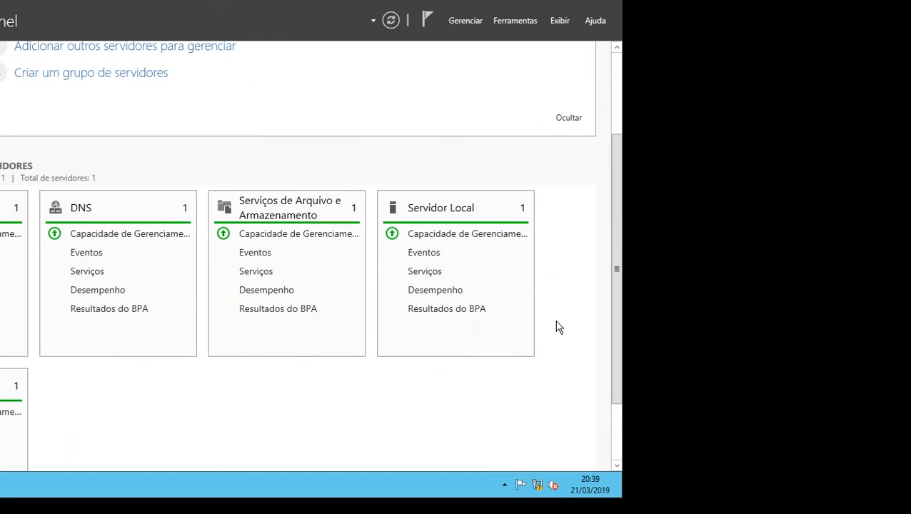
pyautogui.hotkey('alt', 'Tab')
pyautogui.hotkey('alt', 'Tab')
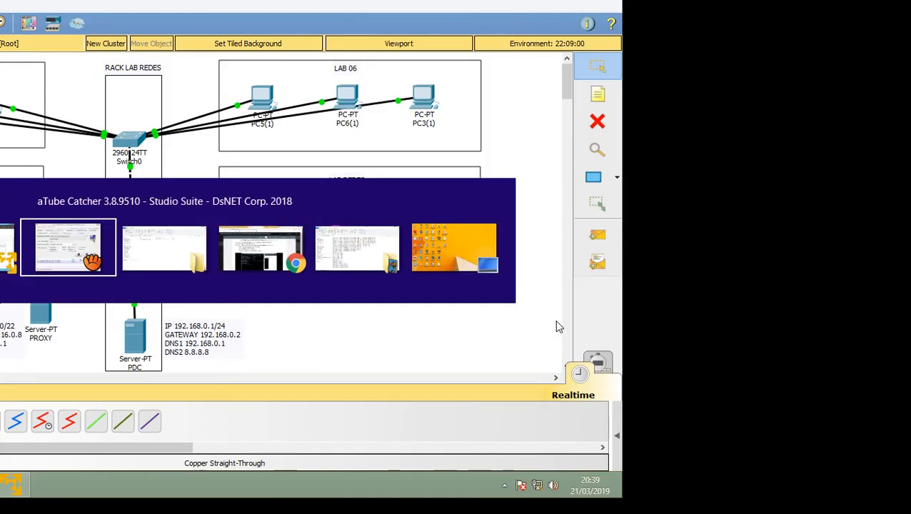